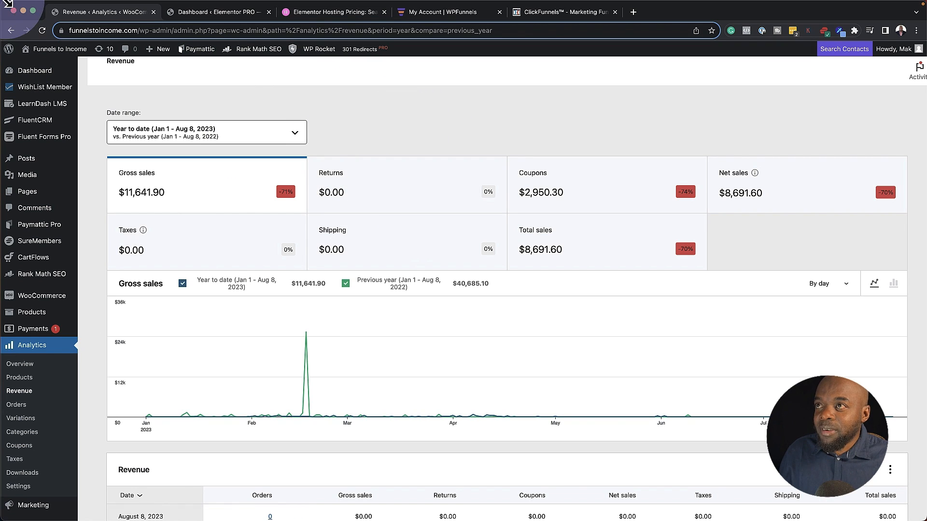
Reload the year-to-date WooCommerce revenue report, then switch to the ClickFunnels tab
click(42, 31)
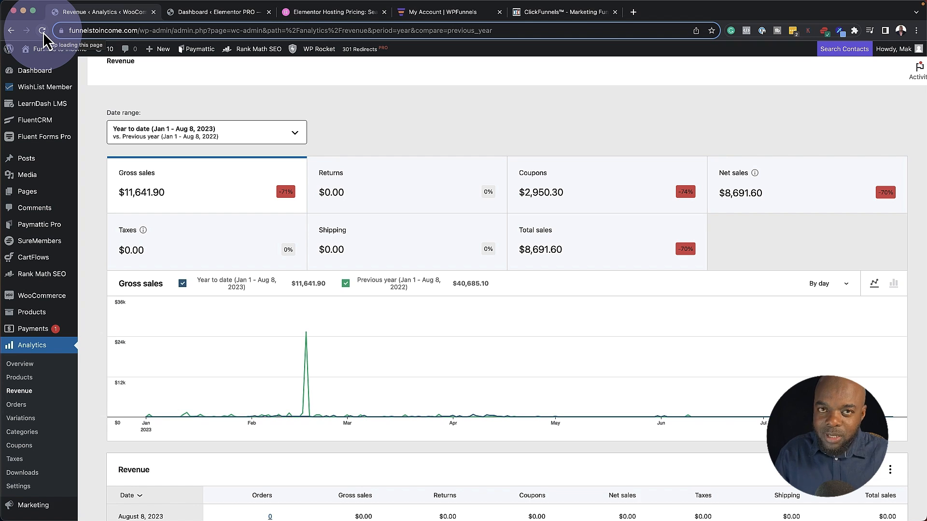
click(559, 12)
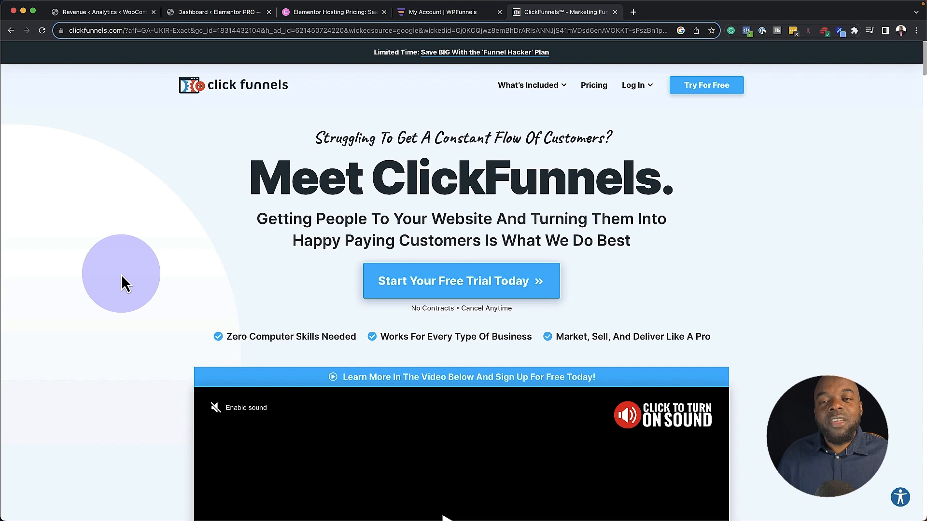
Scroll down the Meet ClickFunnels landing page and back up to look it over
scroll(103, 305, down, 2)
scroll(103, 303, down, 5)
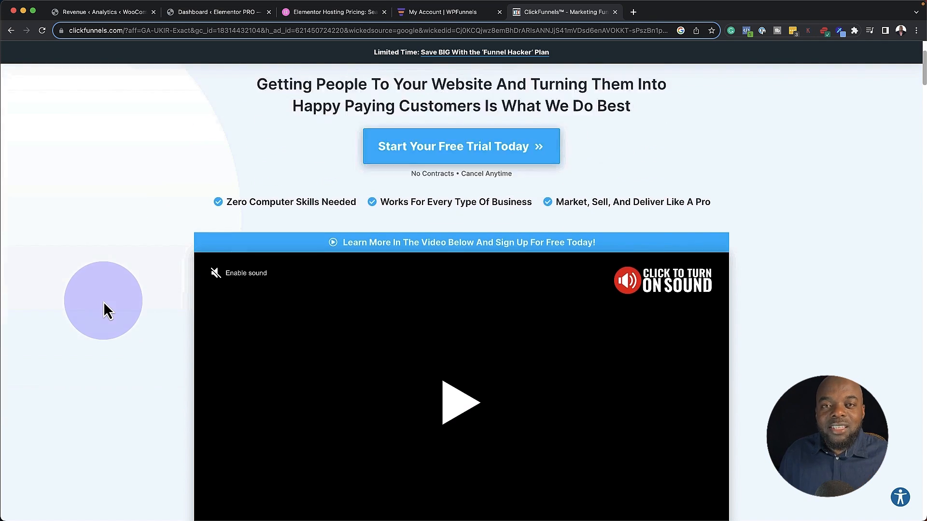
scroll(104, 300, up, 6)
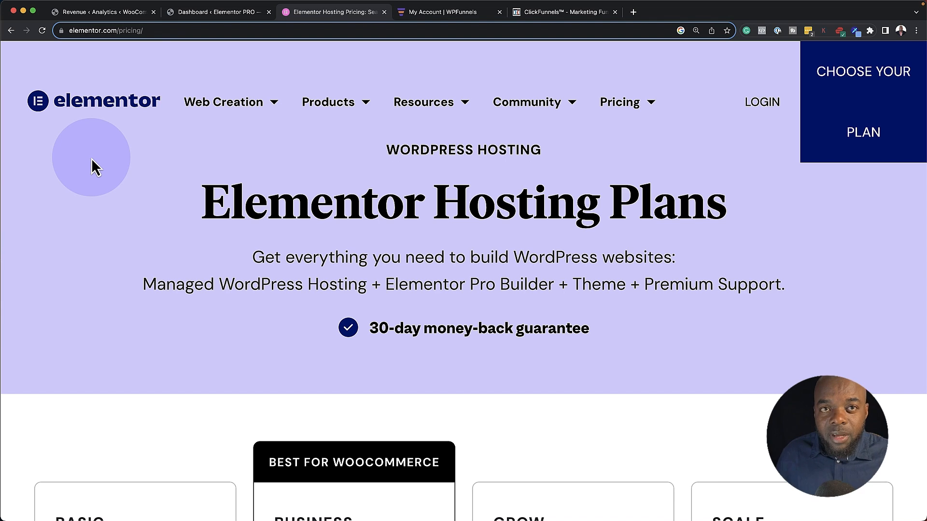
Compare the four Elementor hosting plans (9.99–49.99 USD/Mo) and start buying the Basic plan
scroll(131, 263, down, 1)
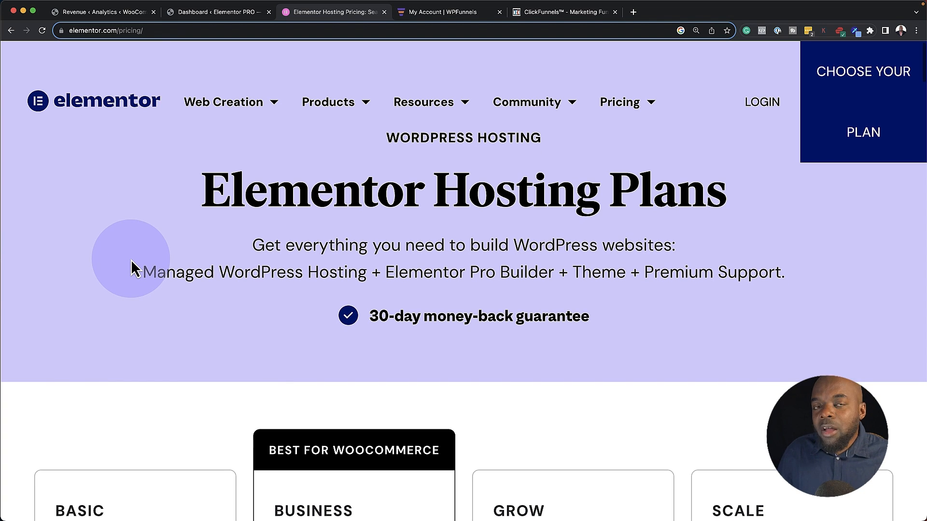
scroll(132, 259, down, 3)
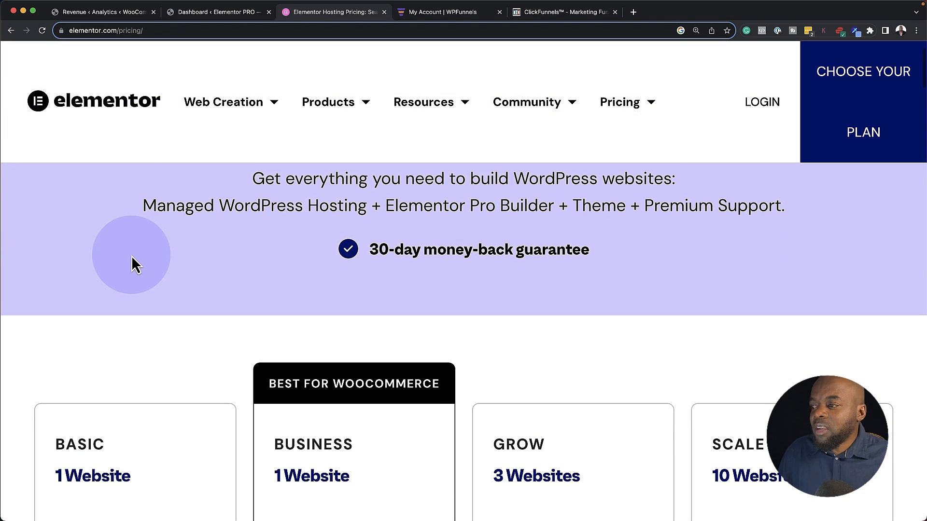
scroll(131, 263, down, 1)
scroll(131, 261, down, 1)
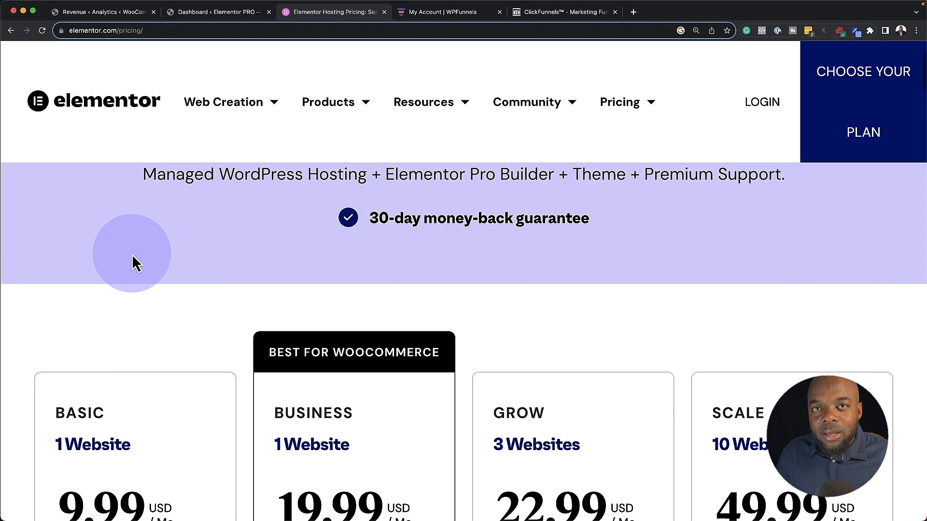
scroll(132, 256, down, 1)
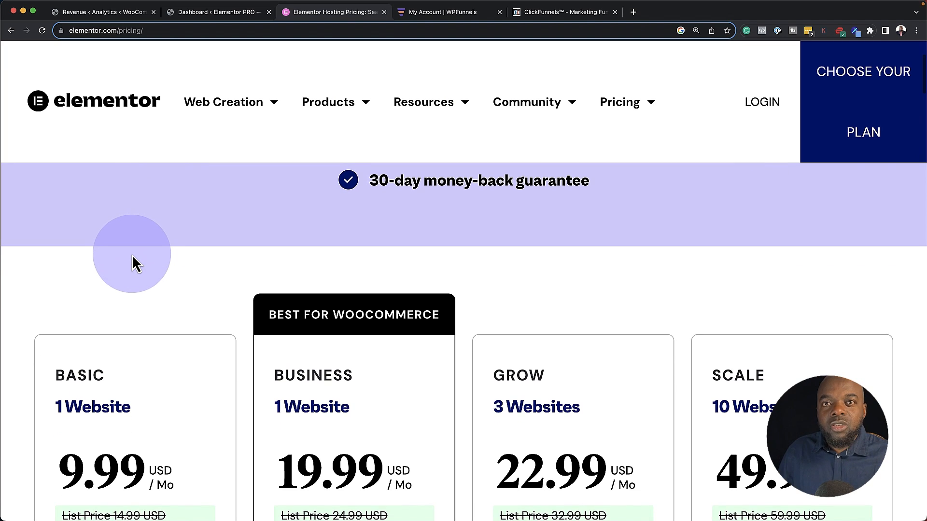
scroll(132, 254, down, 1)
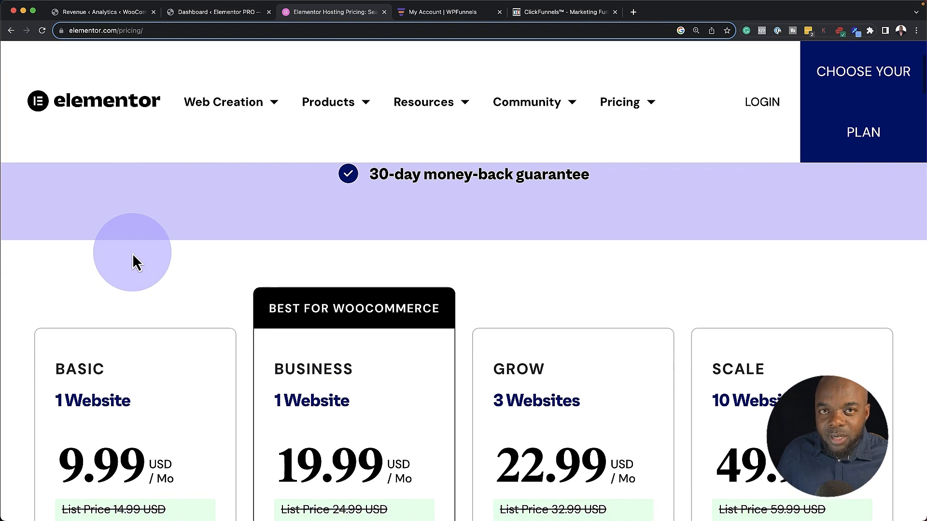
scroll(132, 252, down, 1)
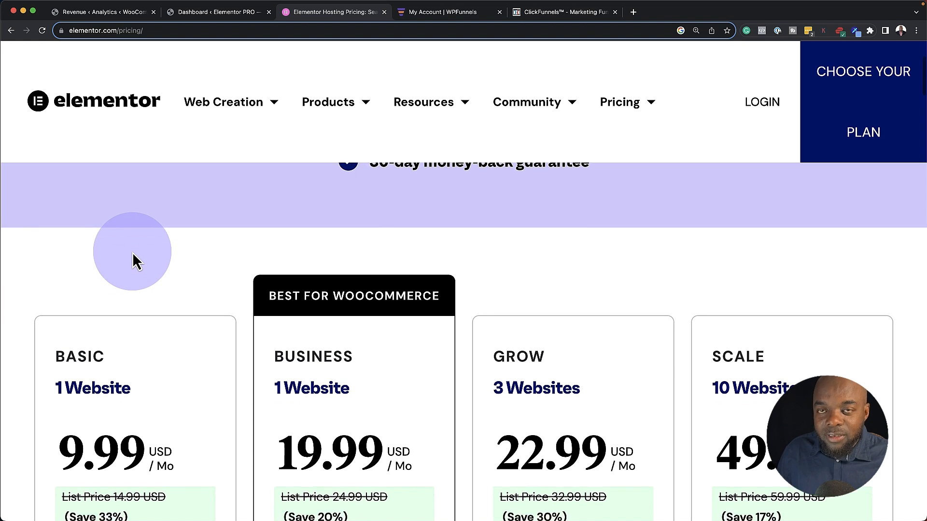
scroll(132, 252, down, 4)
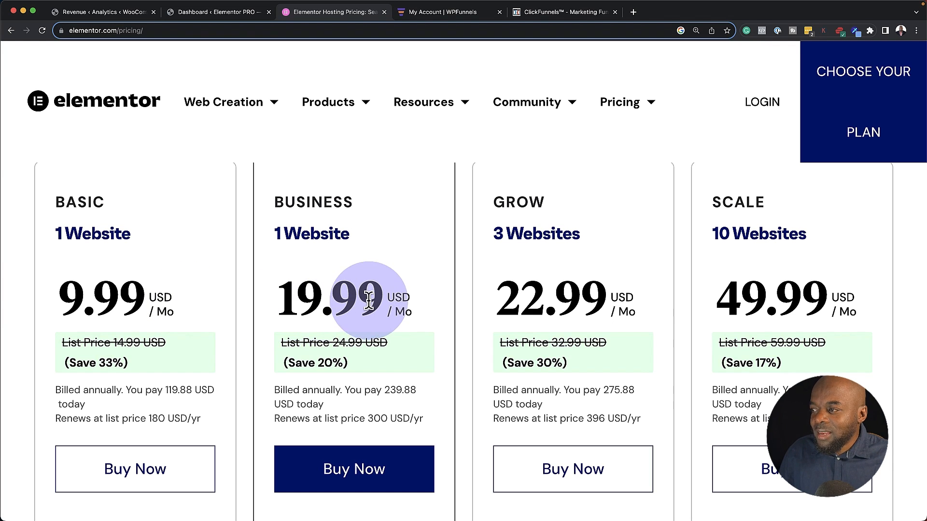
scroll(413, 310, down, 2)
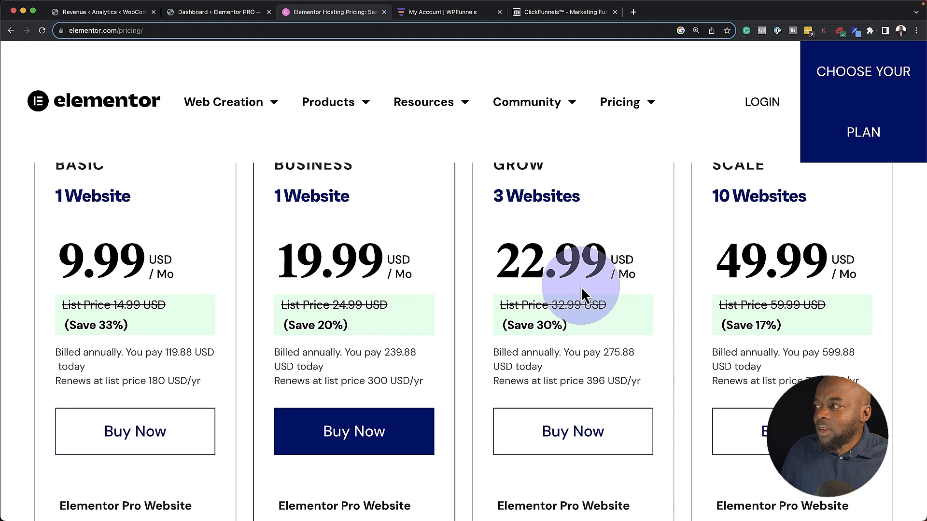
scroll(564, 295, up, 1)
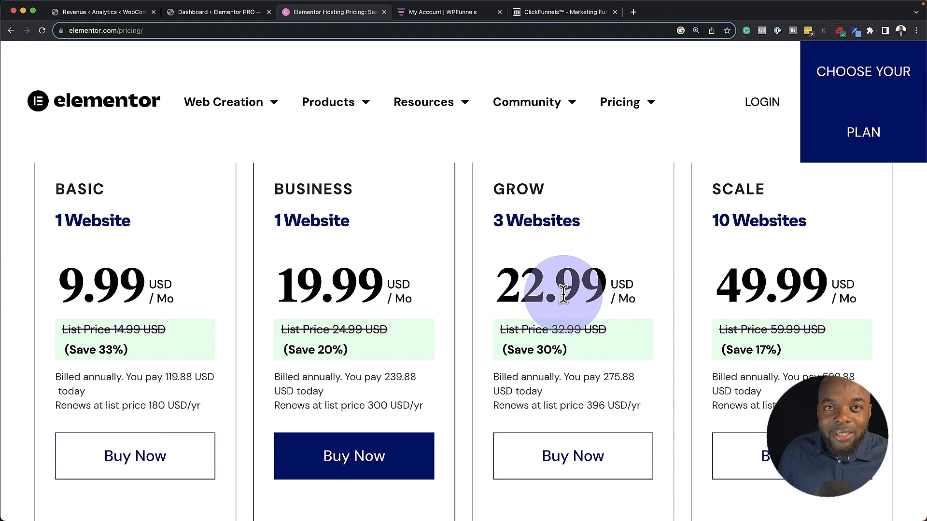
scroll(564, 294, down, 5)
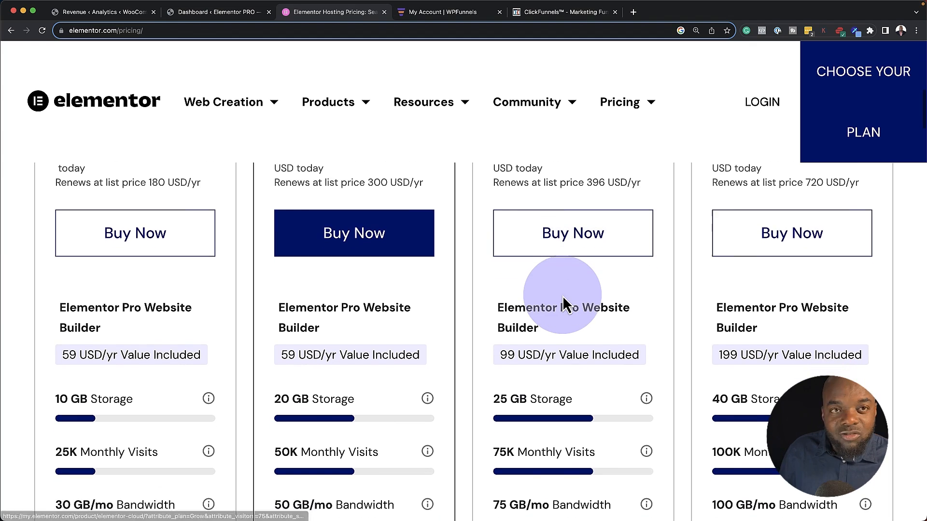
scroll(563, 295, down, 2)
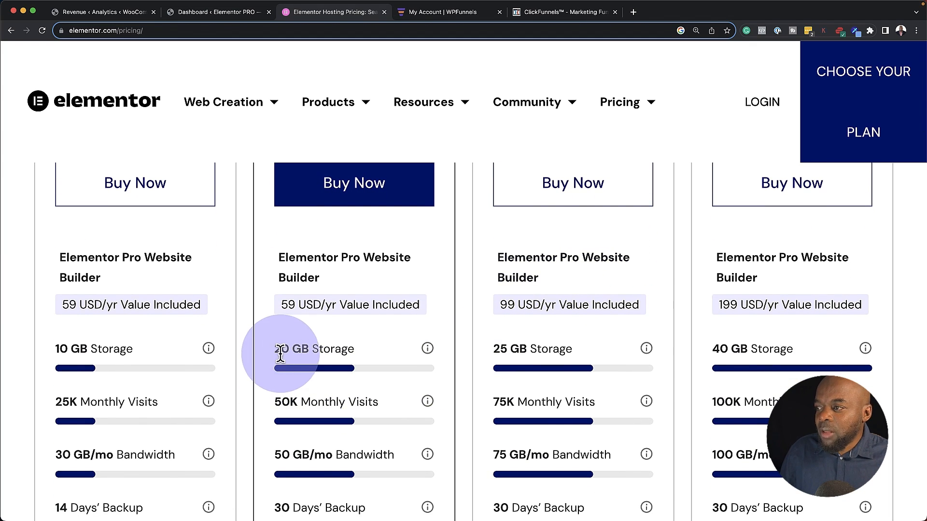
scroll(393, 401, down, 1)
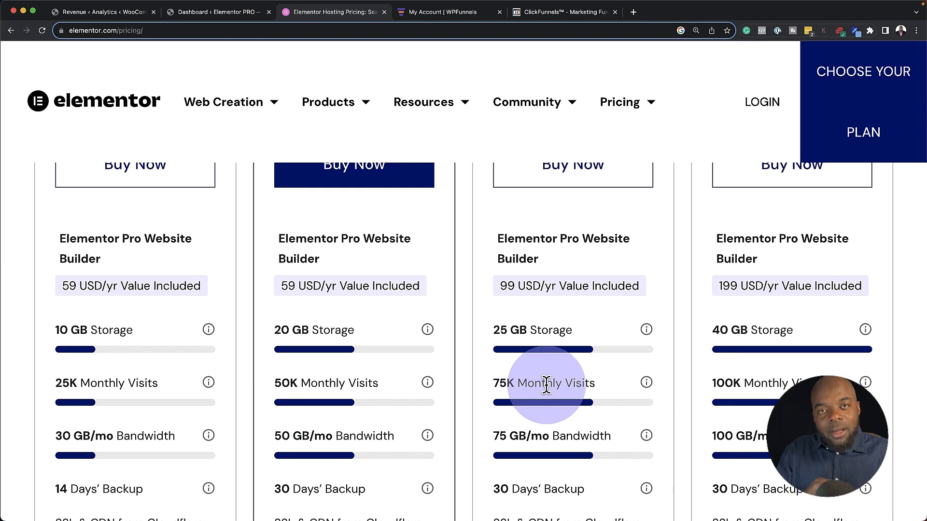
scroll(296, 372, down, 1)
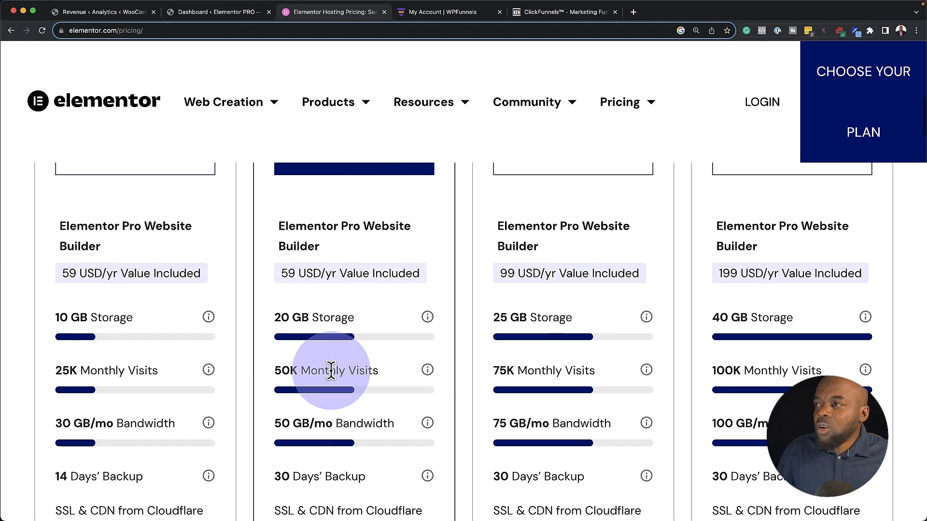
scroll(337, 378, up, 4)
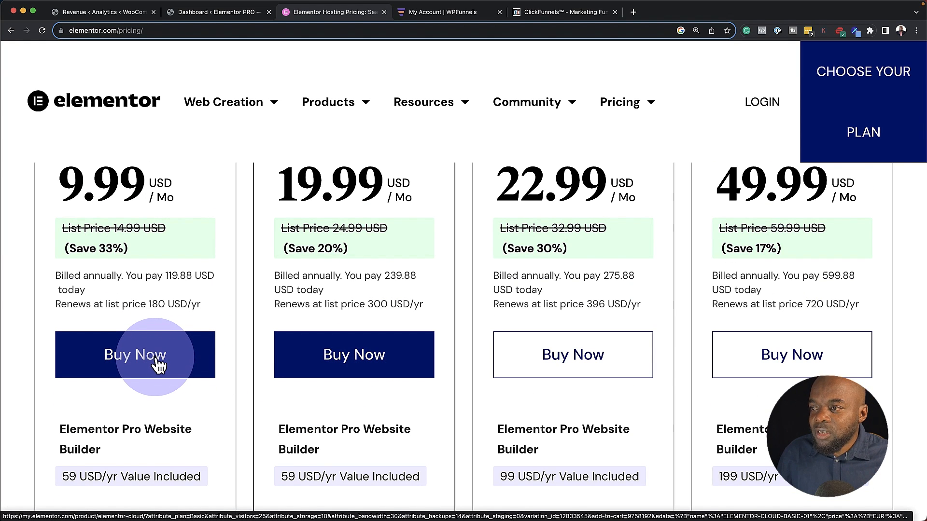
click(156, 360)
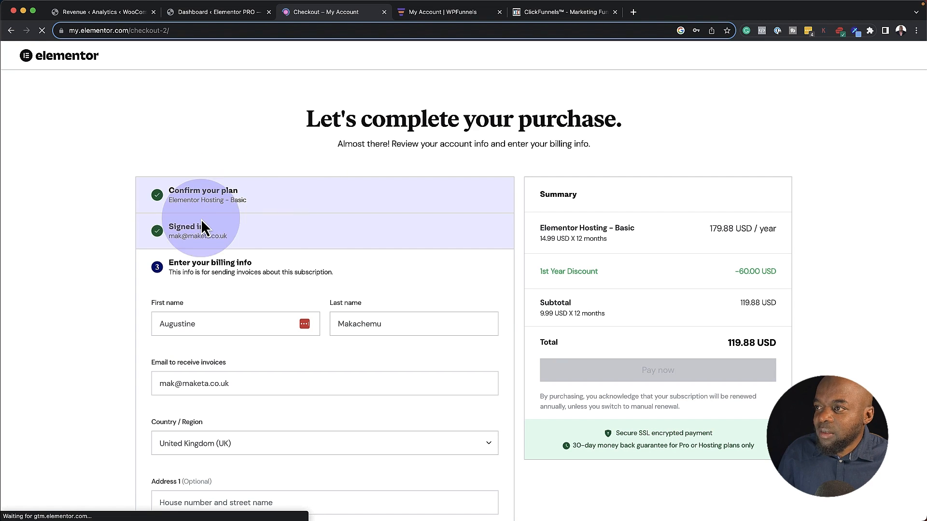
Review the Basic plan checkout form and billing summary, then switch to the Elementor PRO dashboard
scroll(164, 281, down, 1)
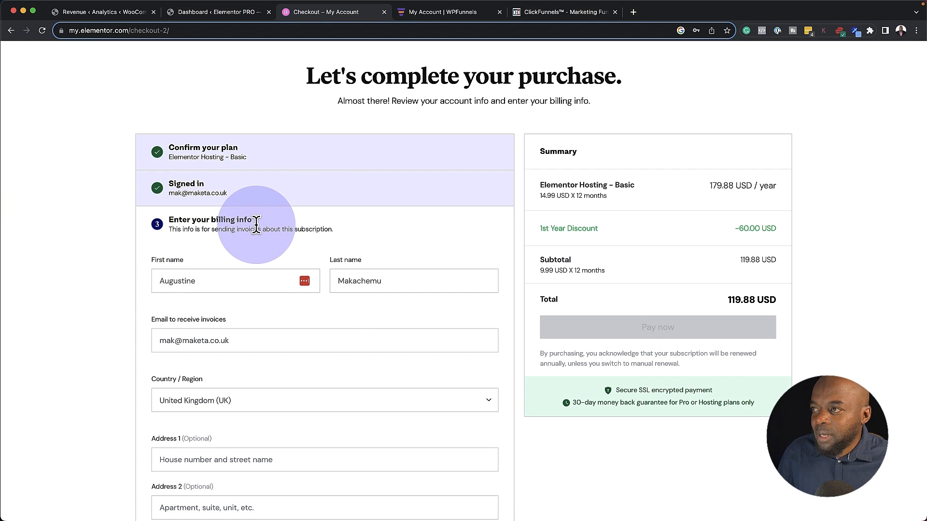
scroll(252, 233, down, 1)
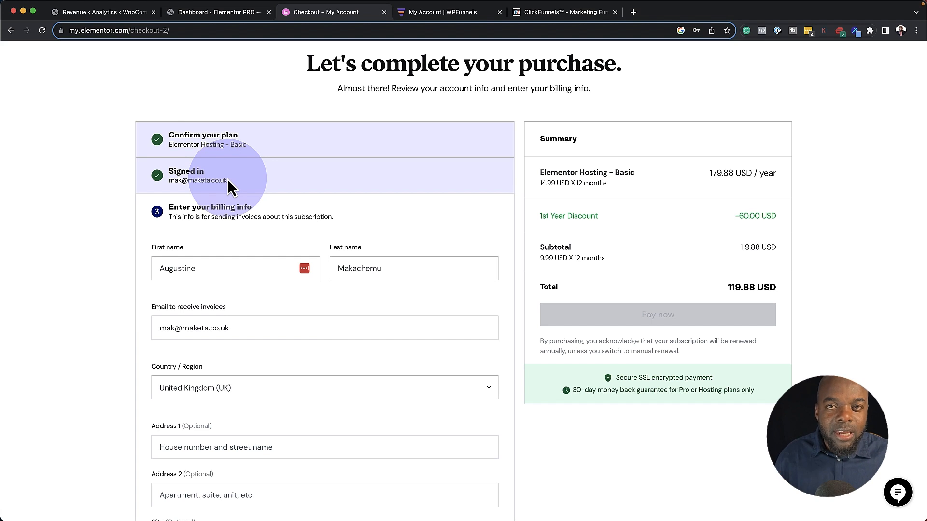
scroll(103, 323, down, 1)
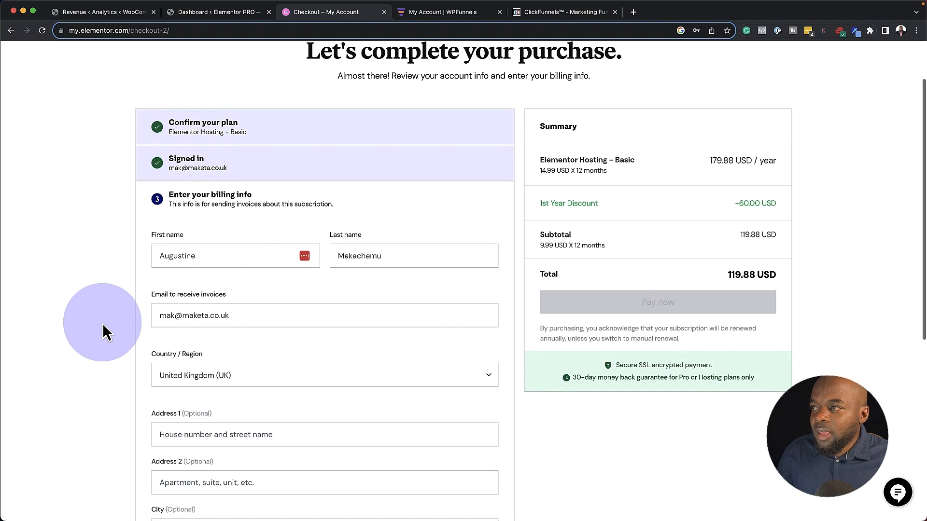
scroll(102, 323, down, 1)
scroll(141, 374, down, 3)
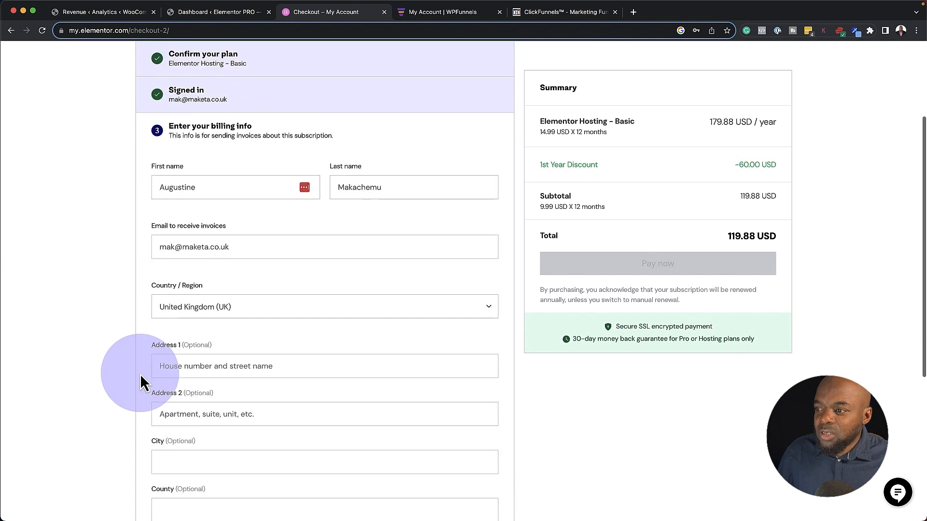
scroll(141, 375, down, 5)
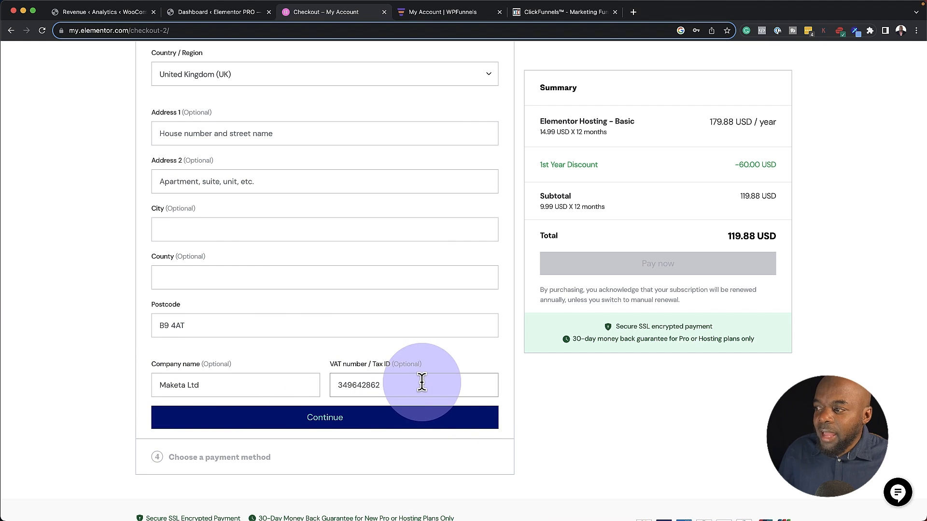
scroll(437, 404, up, 1)
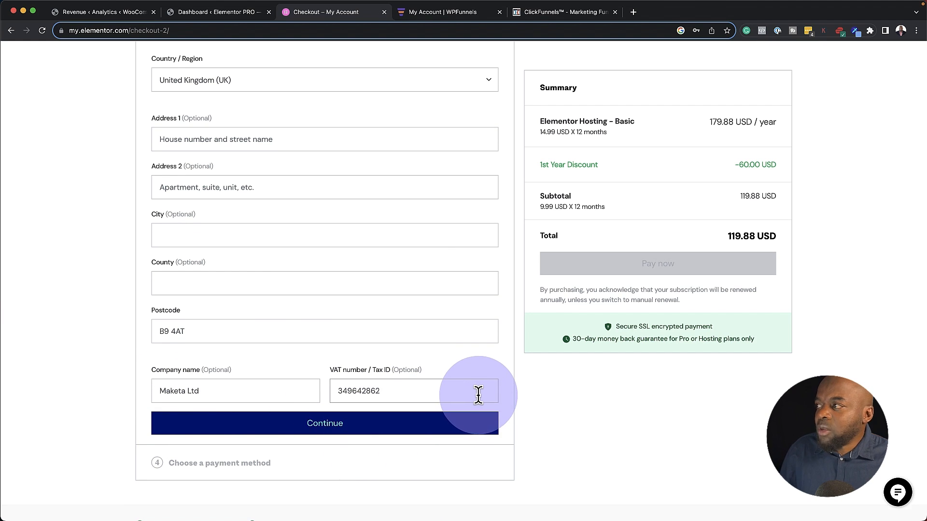
scroll(478, 395, up, 8)
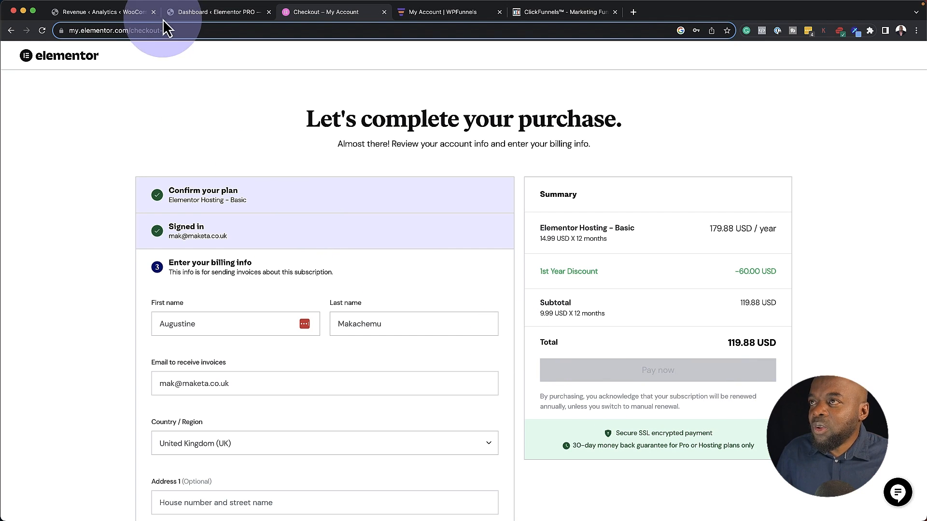
click(183, 15)
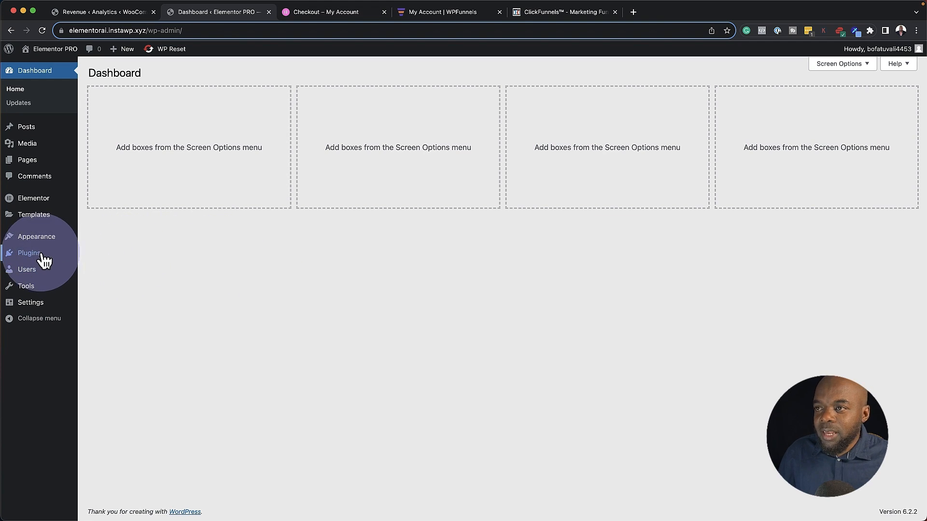
Search the plugin directory for WooCommerce, then install and activate it
mouse_move(39, 261)
click(113, 268)
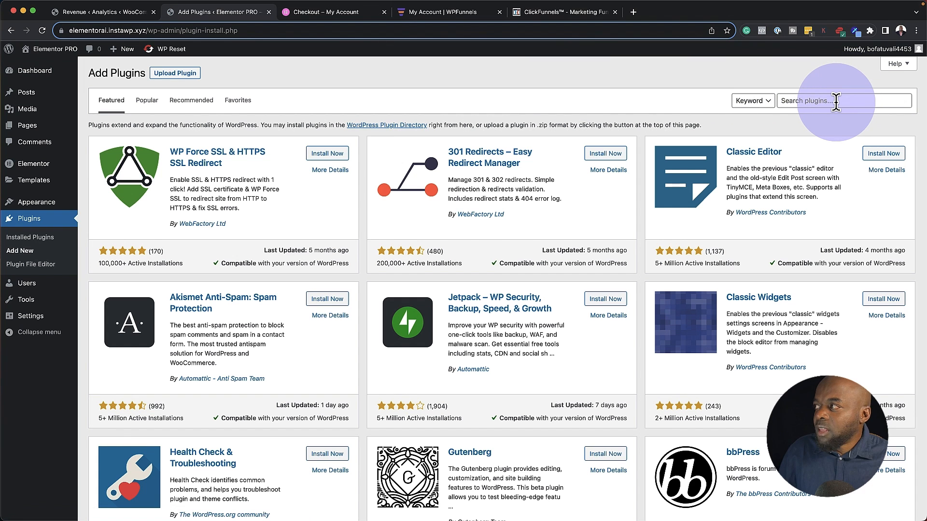
click(835, 101)
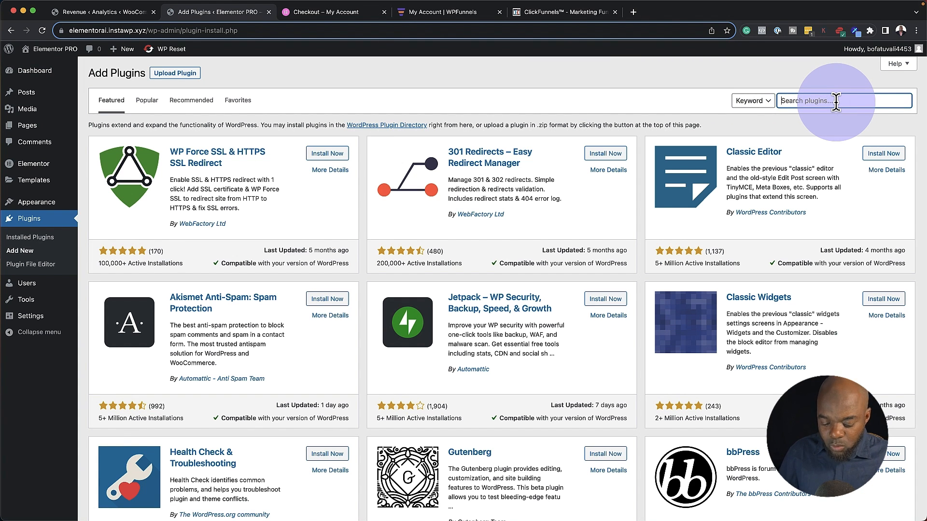
text(woocommerce)
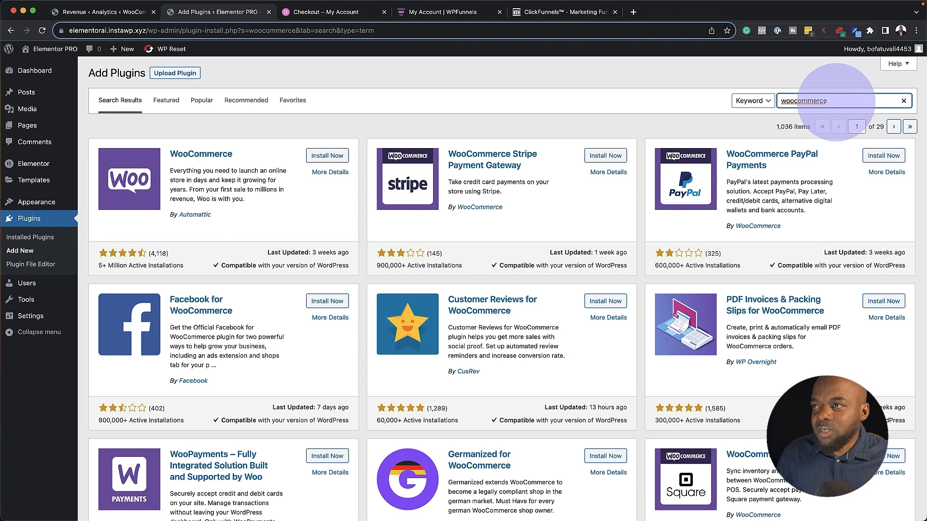
click(328, 156)
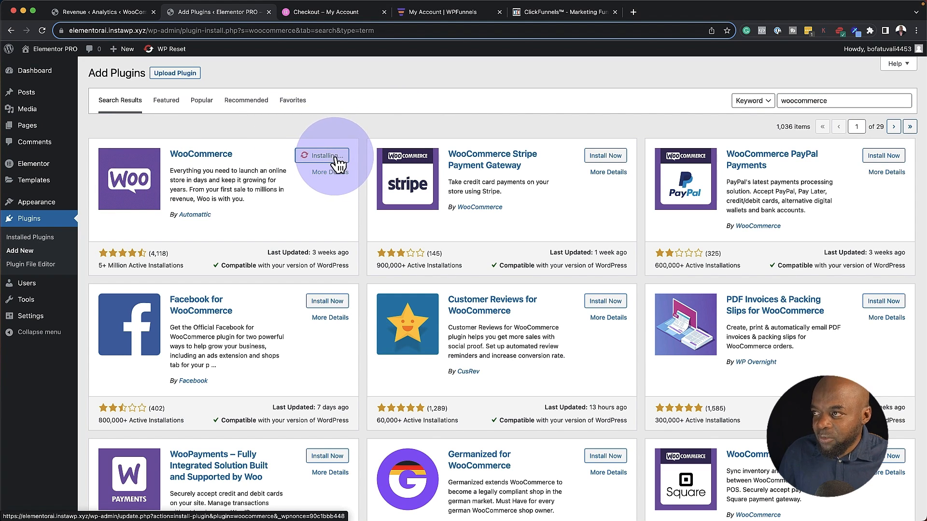
click(332, 157)
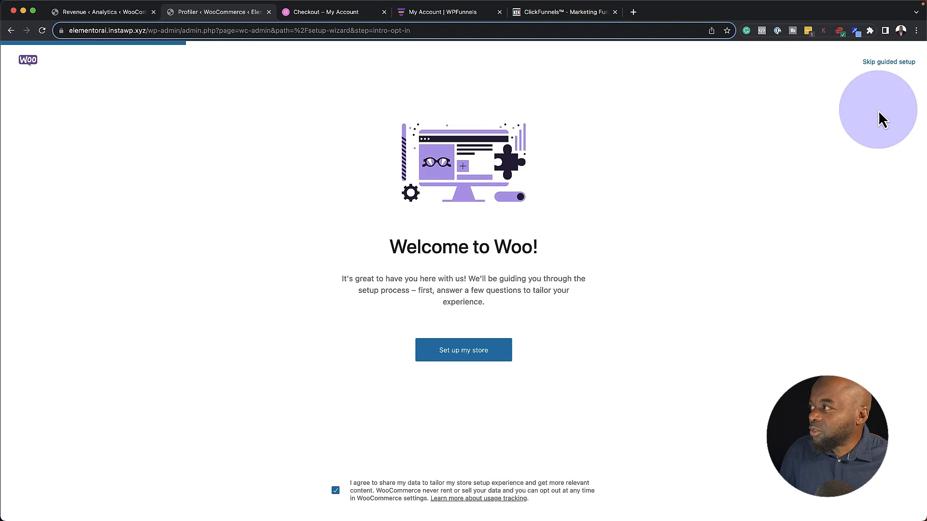
Skip WooCommerce's guided setup and set the business location to United Kingdom (UK)
click(888, 62)
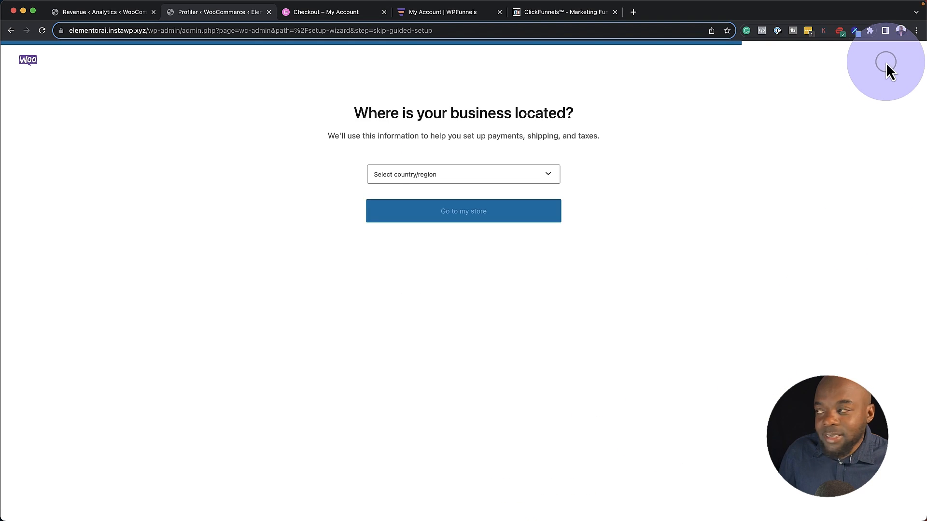
click(400, 179)
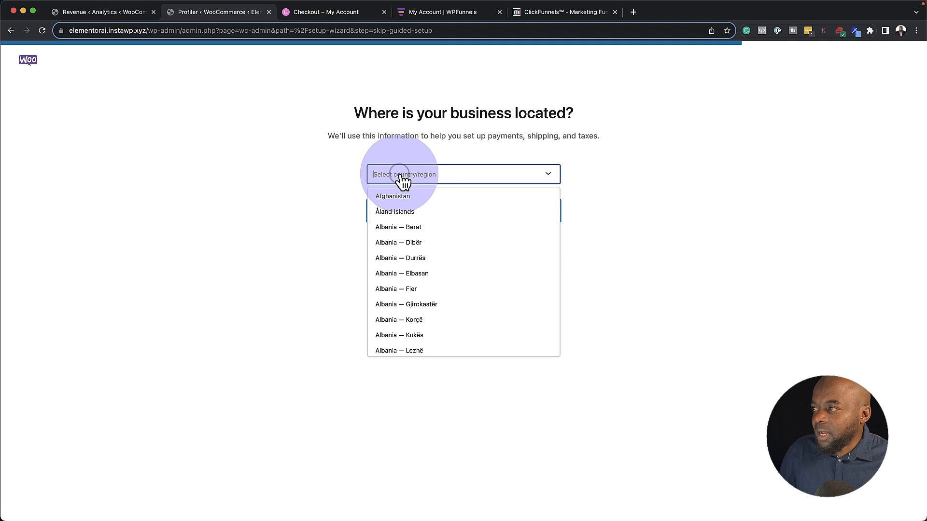
text(united)
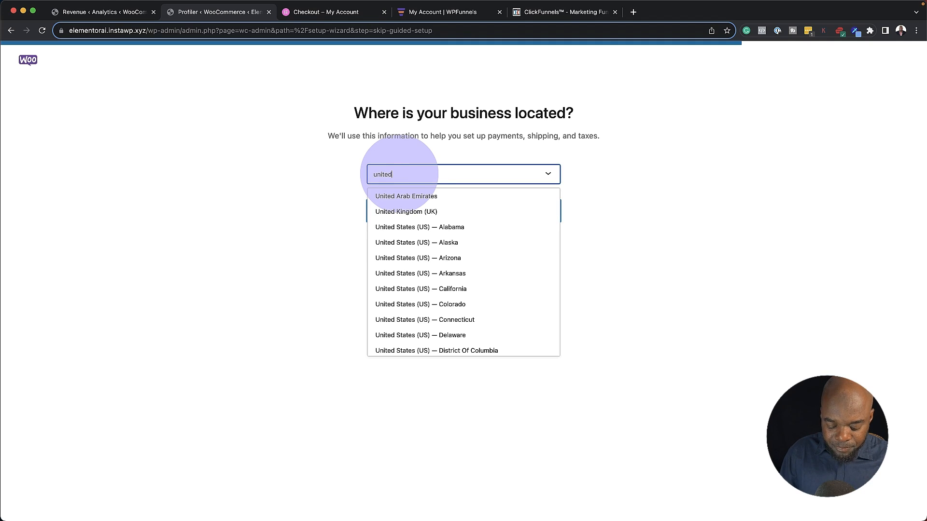
click(404, 211)
click(435, 218)
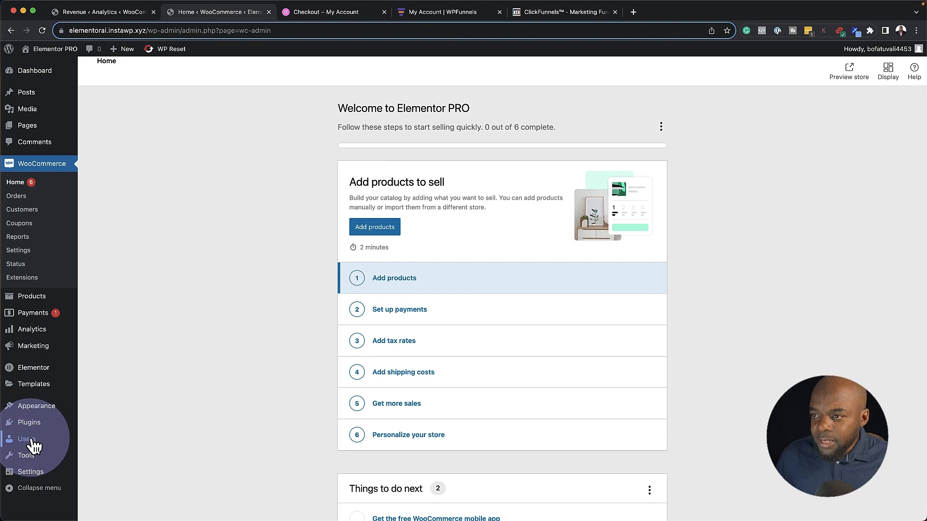
Search 'woocommerce paypal', install and activate WooCommerce PayPal Payments, and return to Add Plugins
mouse_move(39, 430)
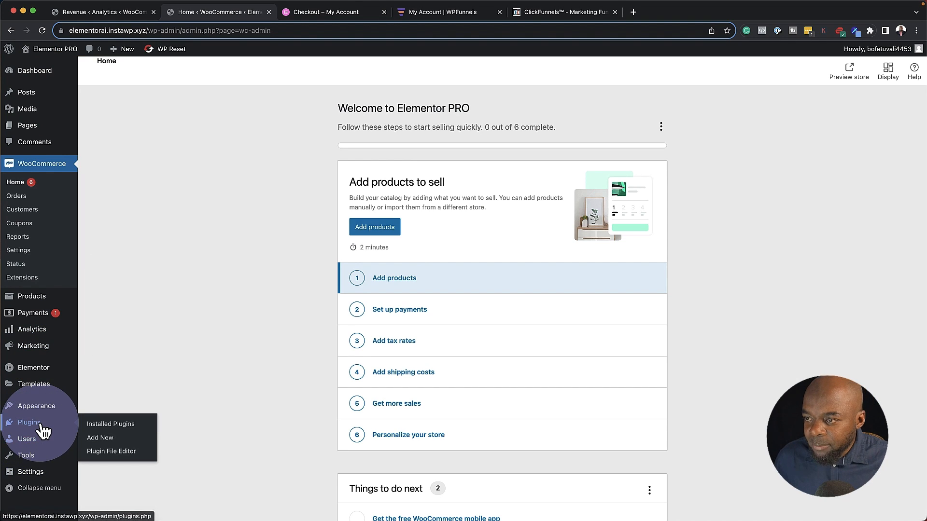
click(109, 437)
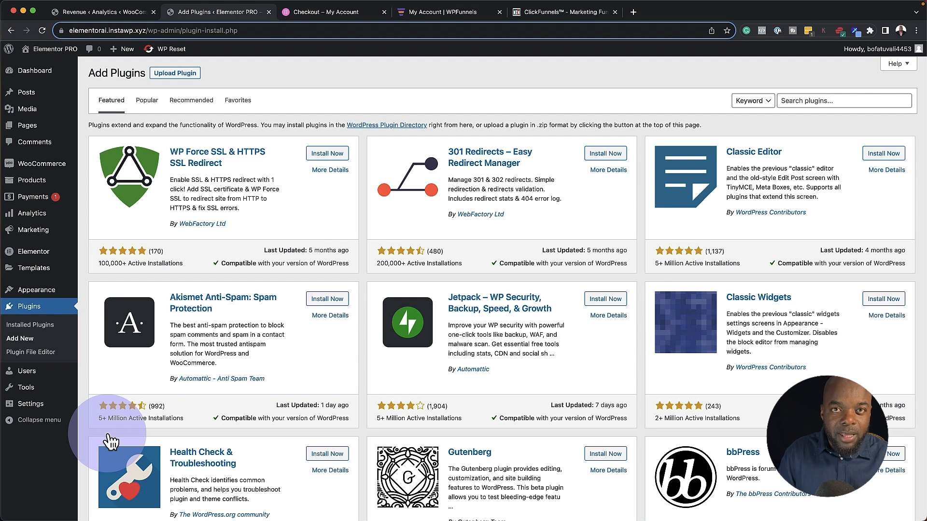
click(848, 100)
text(woocommerce paypal)
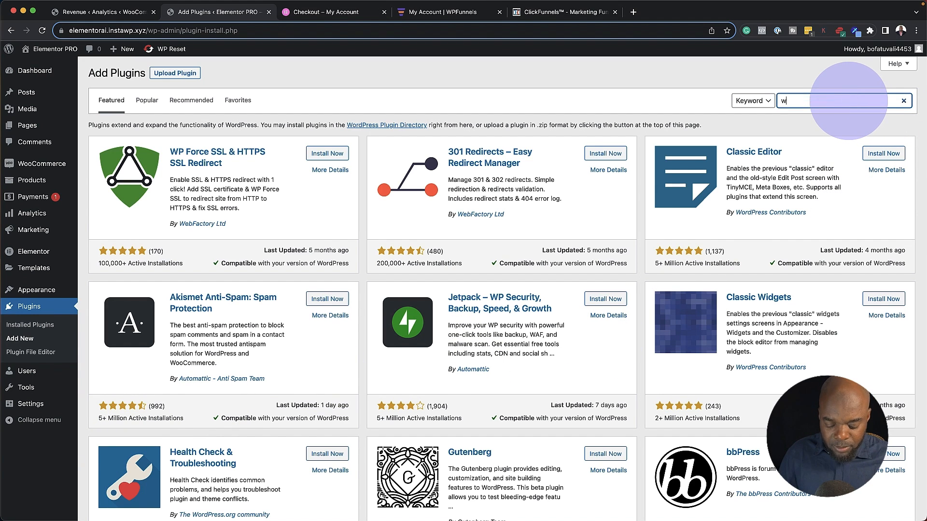
click(338, 157)
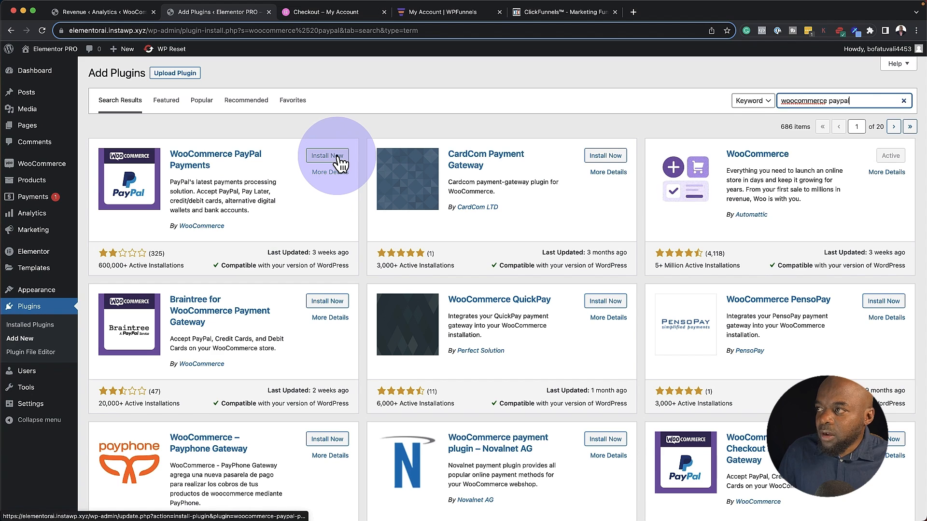
click(337, 158)
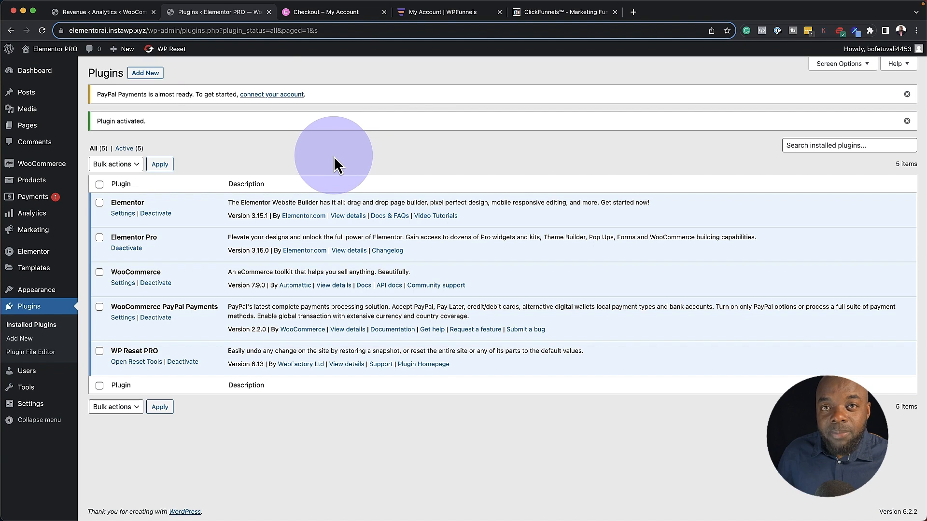
click(153, 73)
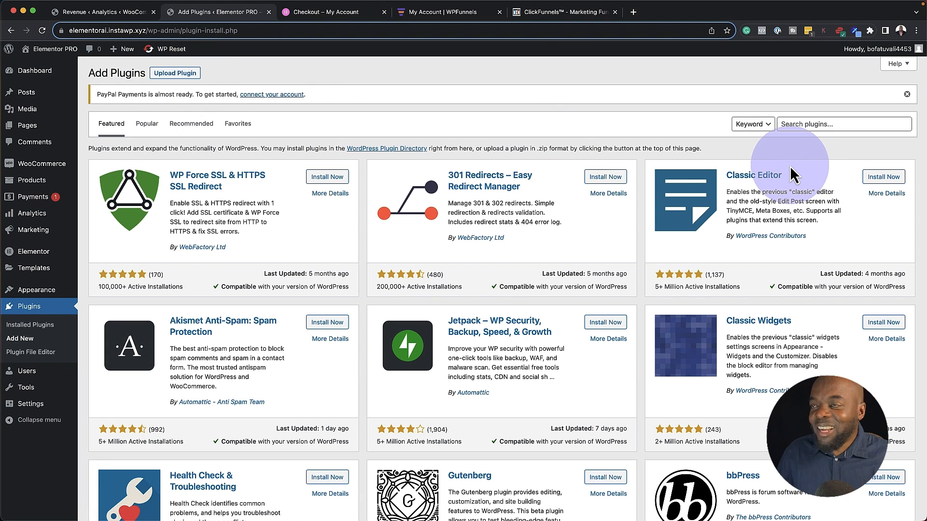
Search 'wpfunnels', install both WPFunnels and Mail Mint, and activate WPFunnels
click(799, 122)
text(wp)
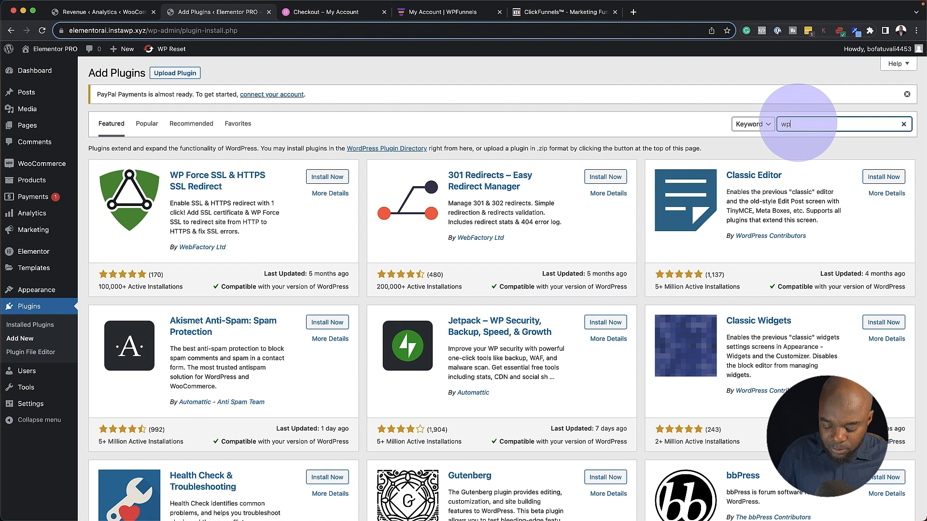
text(funnels)
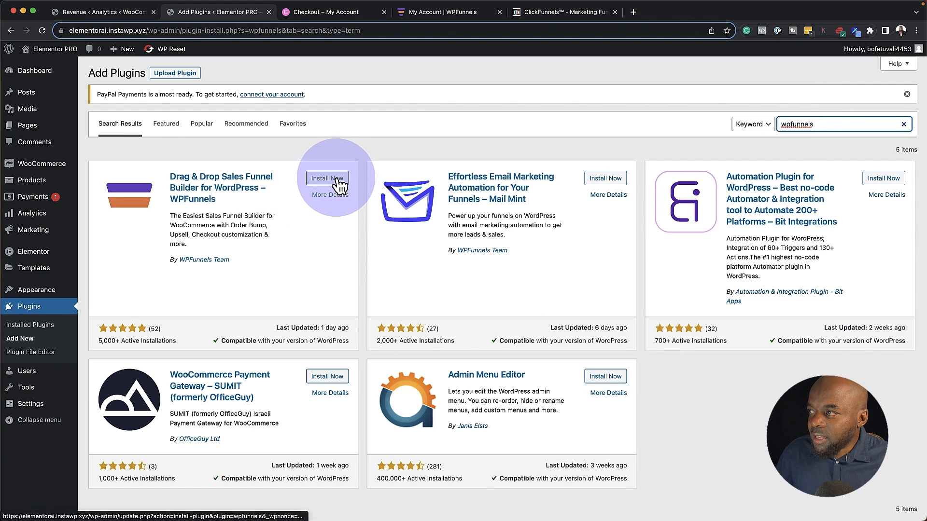
click(333, 178)
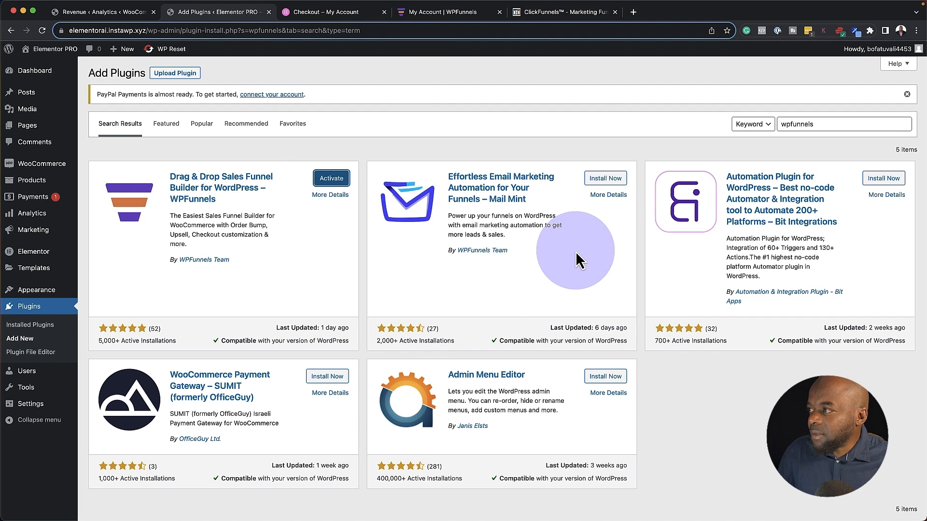
click(604, 179)
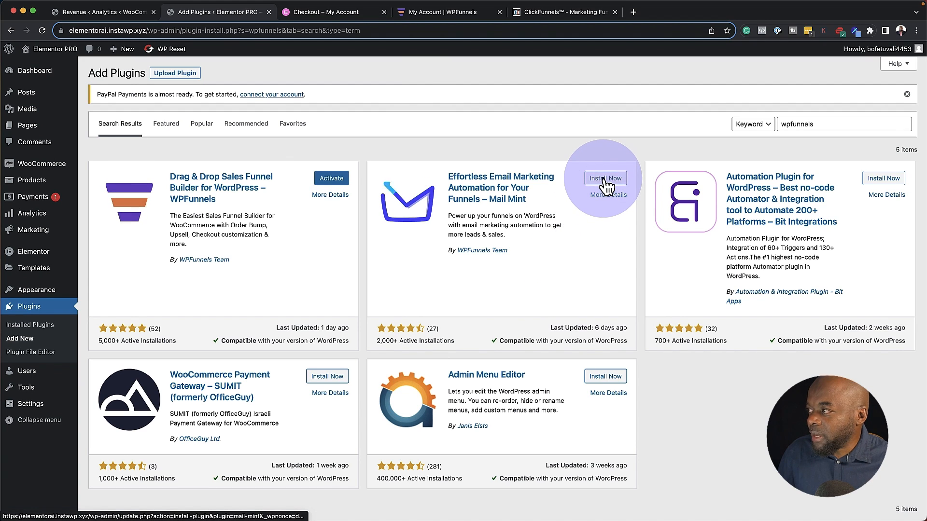
click(332, 179)
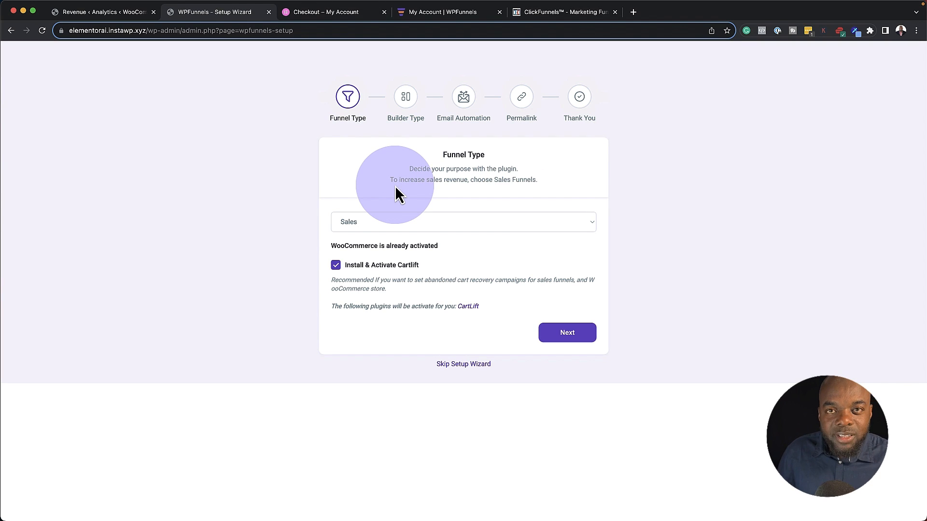
Run the WPFunnels wizard with Sales funnels and Elementor builder, skipping CartLift, and finish setup
click(337, 266)
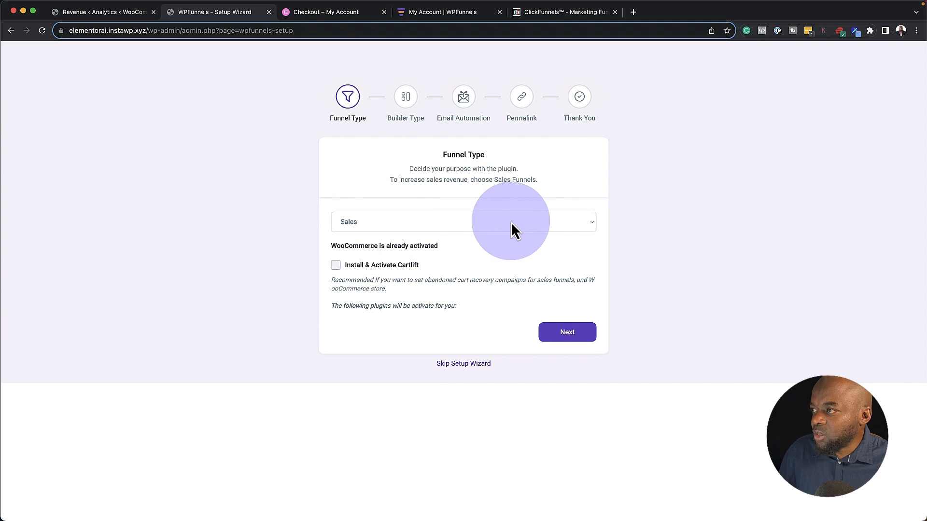
click(570, 338)
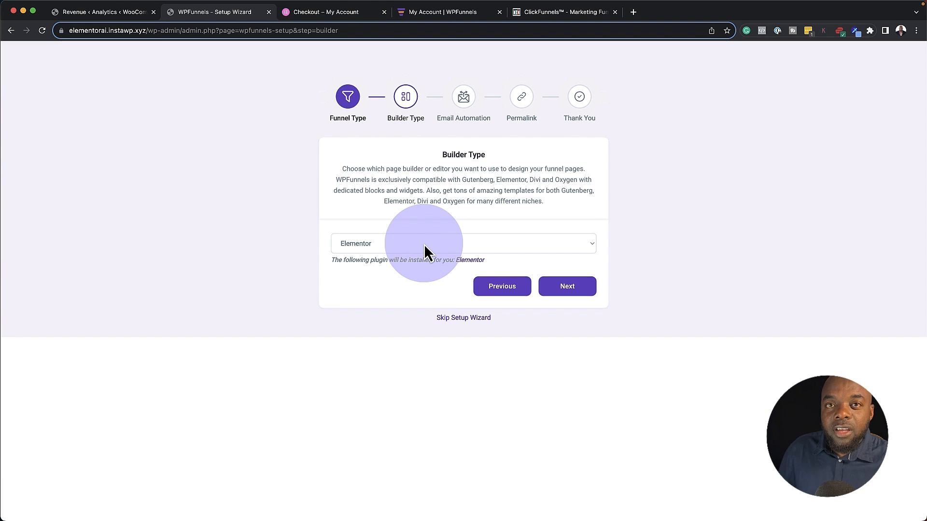
click(422, 245)
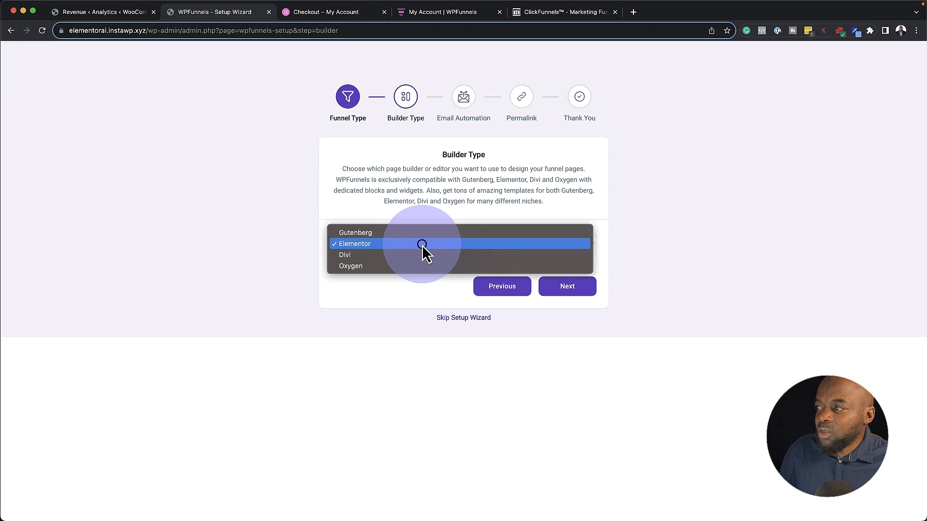
click(377, 245)
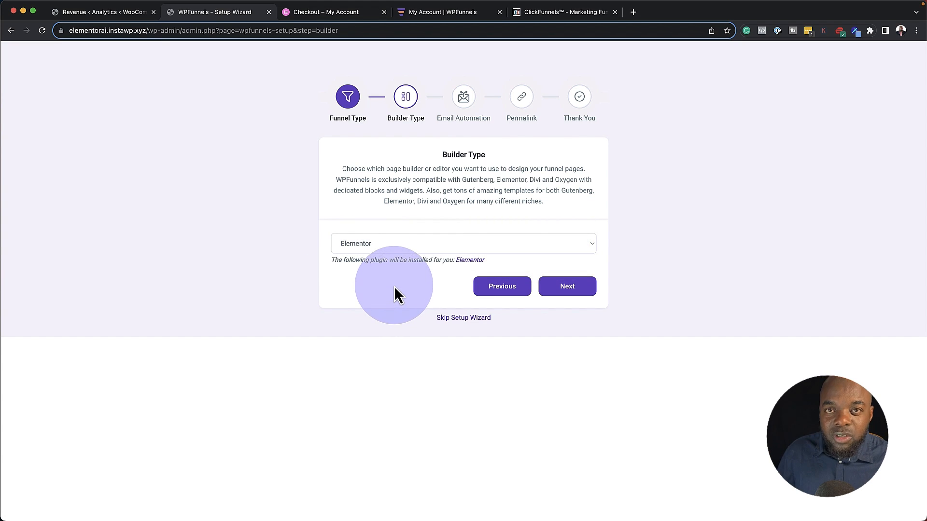
click(578, 289)
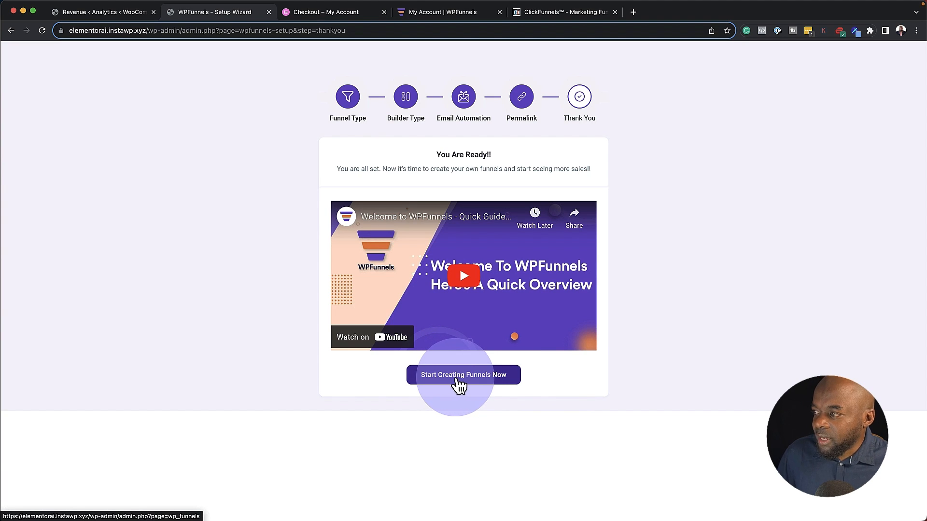
click(459, 381)
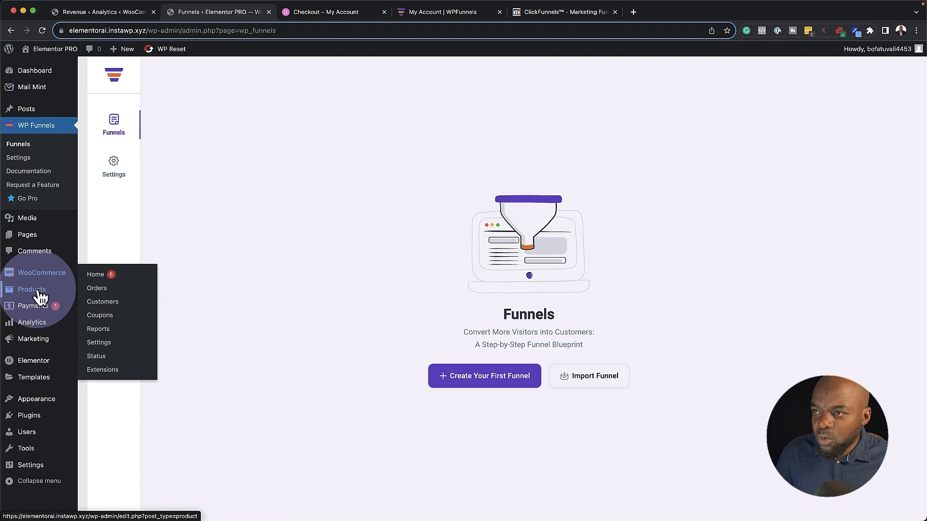
Open Products > Add New to begin a new WooCommerce product
mouse_move(37, 292)
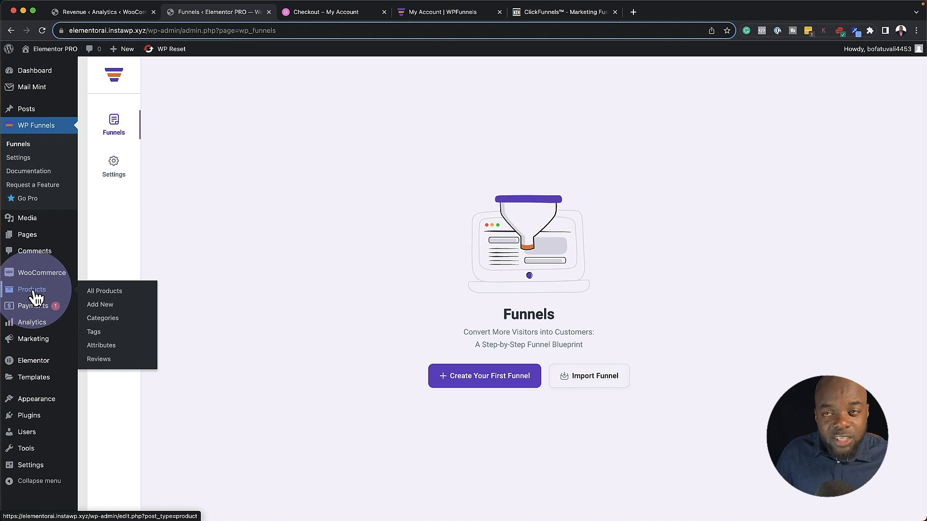
click(107, 306)
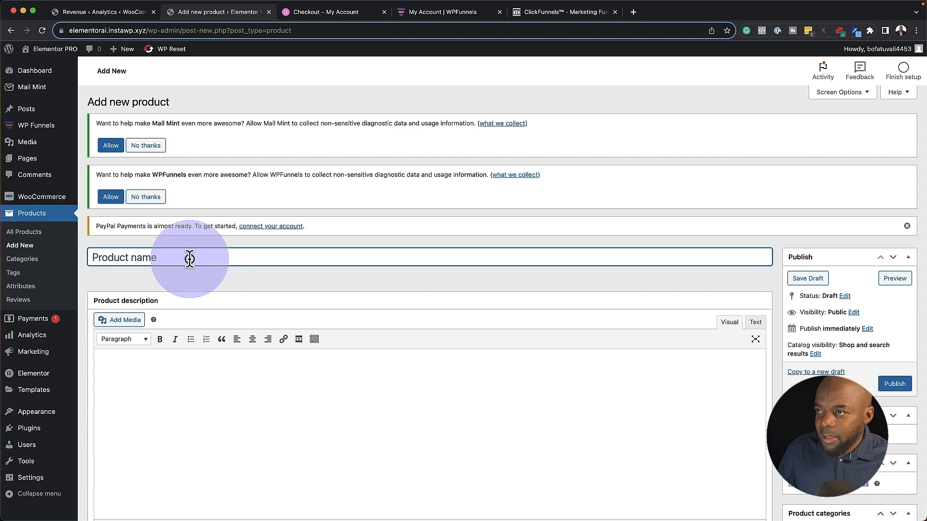
Name the product 'Product A', paste a lorem ipsum description, and enter its regular price
click(189, 259)
text(Pr)
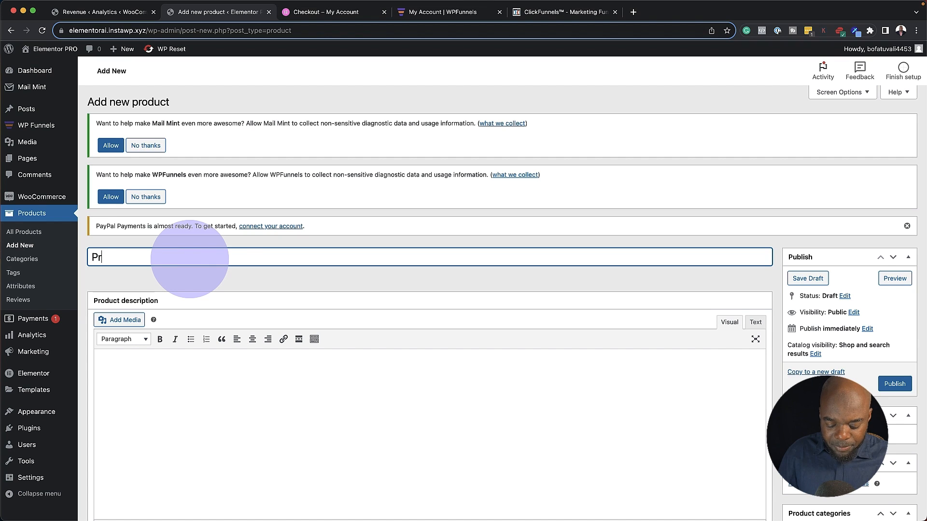
text(oduct A)
click(161, 387)
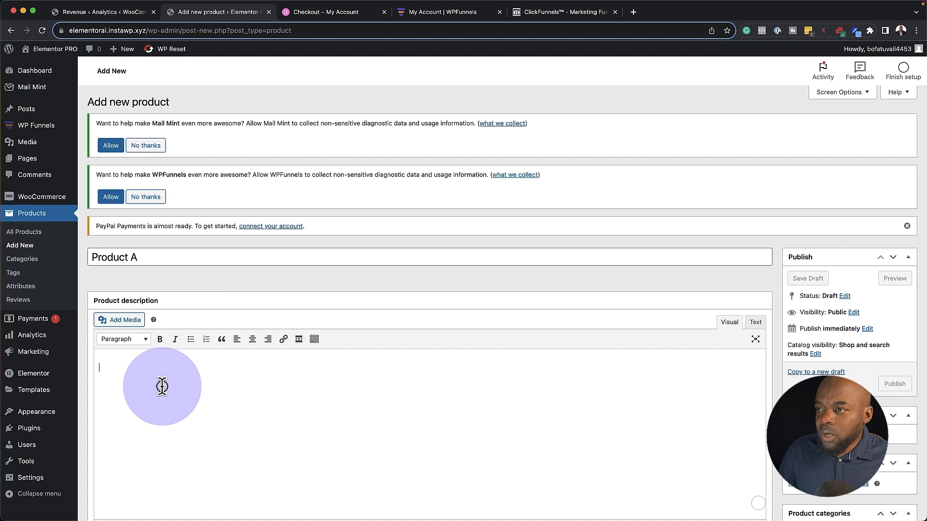
text(Lorem ipsum dolor sit amet, consectetuer adipiscing elit. Donec odio. Quisque volutpat mattis eros. Nullam malesuada erat ut turpis. Suspendisse urna nibh viverra non semper suscipit posuere a pede. Donec nec justo eget felis facilisis fermentum. Aliquam porttitor mauris sit amet orci. Aenean dignissim pellentesque felis. Morbi in sem quis dui placerat ornare. Pellentesque odio nisi euismod in pharetra a ultricies in diam. Sed arcu. Cras consequat.)
scroll(367, 422, down, 5)
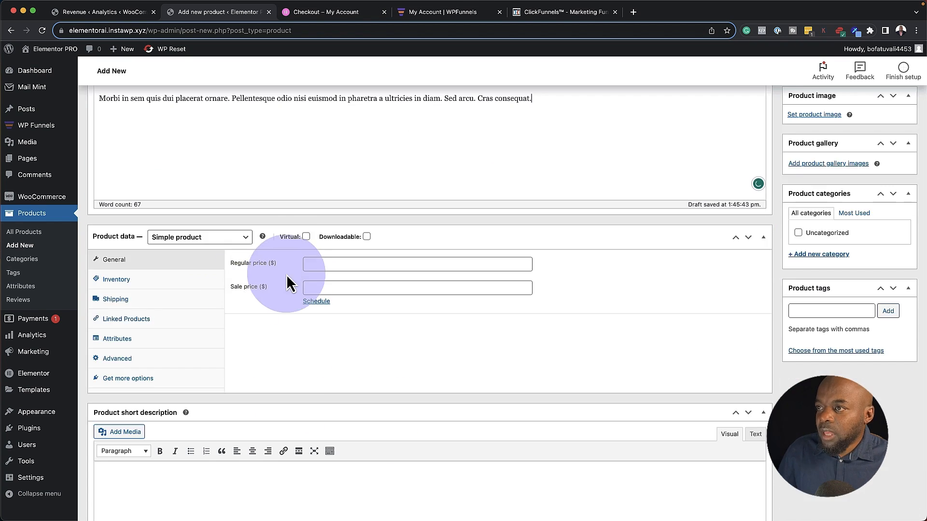
click(306, 263)
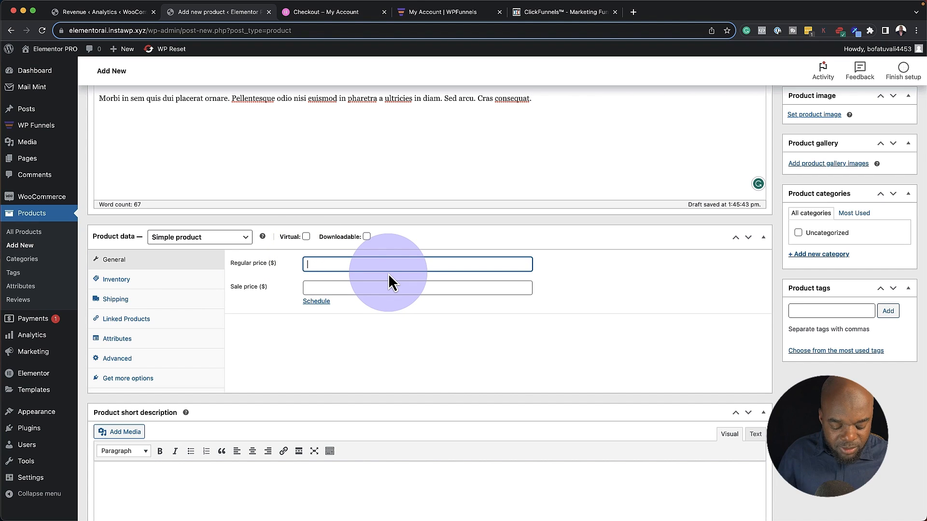
text(149)
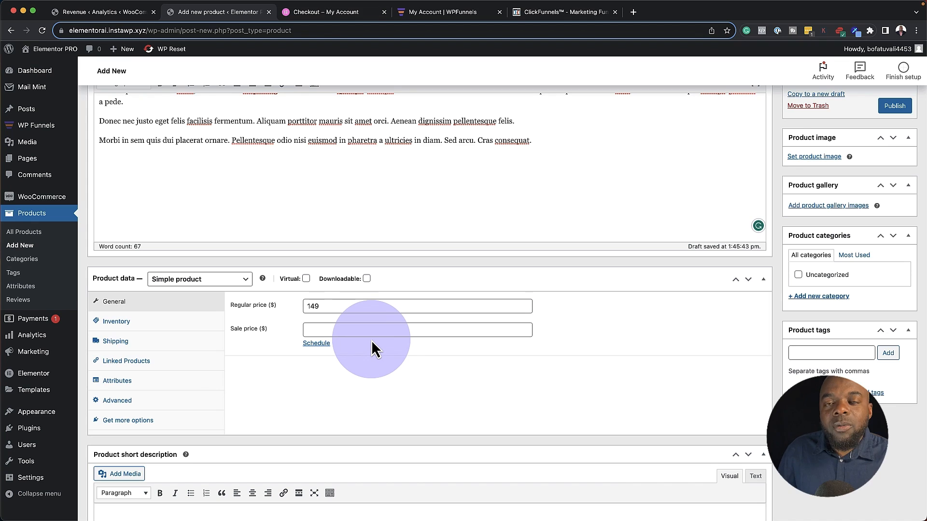
Set the sneaker photo as Product A's image and publish the product
click(817, 160)
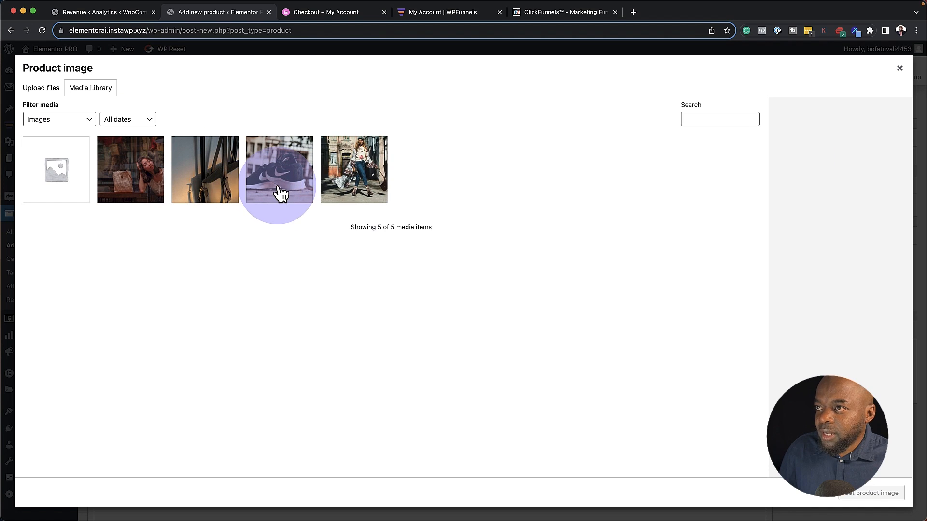
click(291, 183)
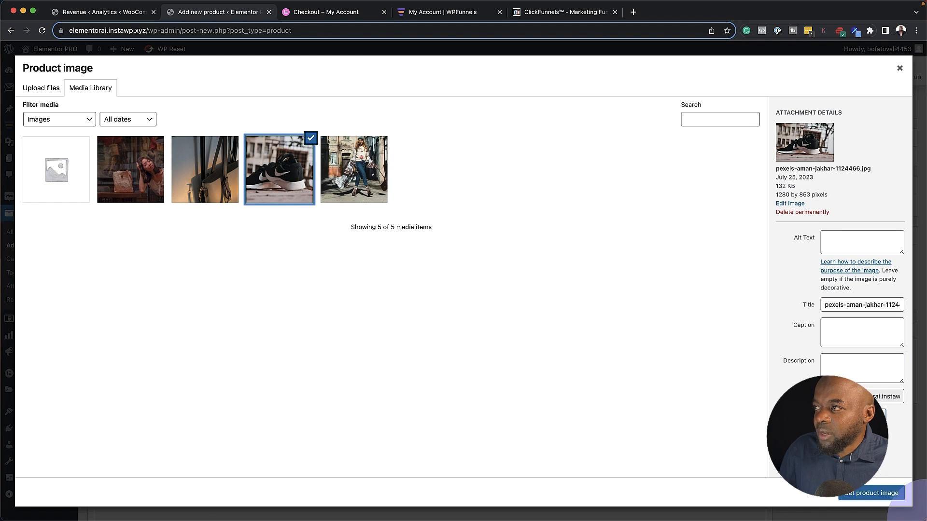
click(869, 494)
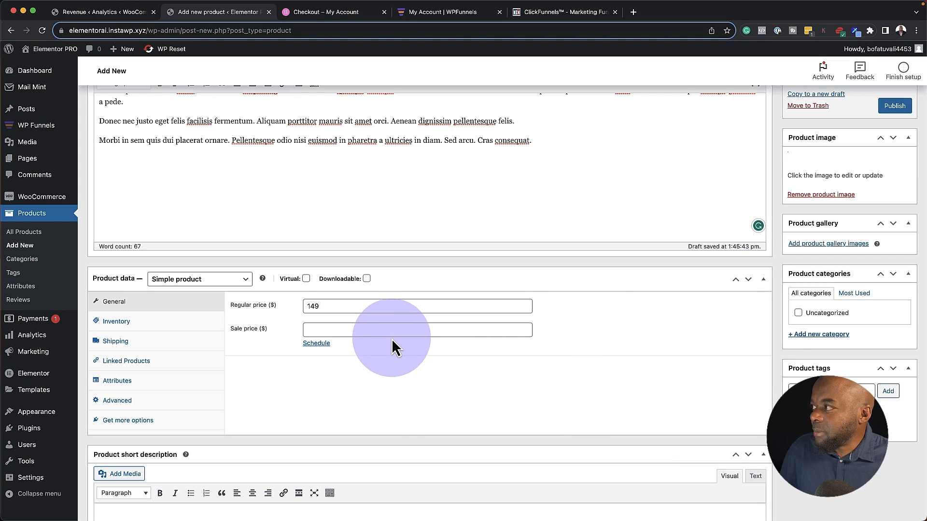
scroll(391, 335, up, 5)
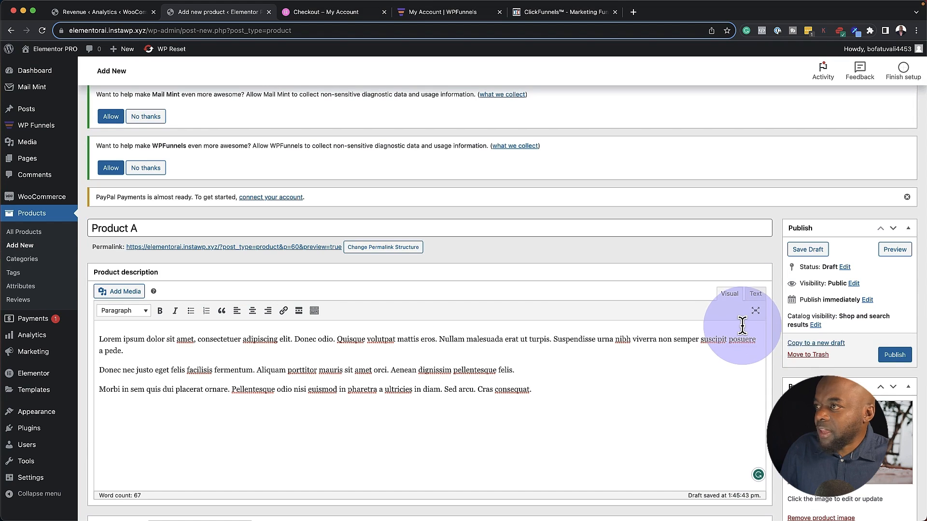
click(899, 357)
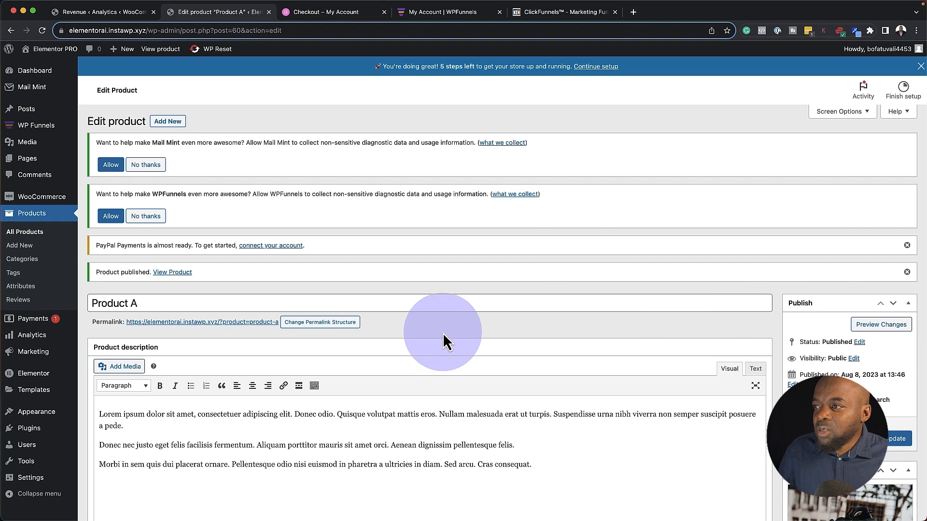
scroll(198, 296, down, 2)
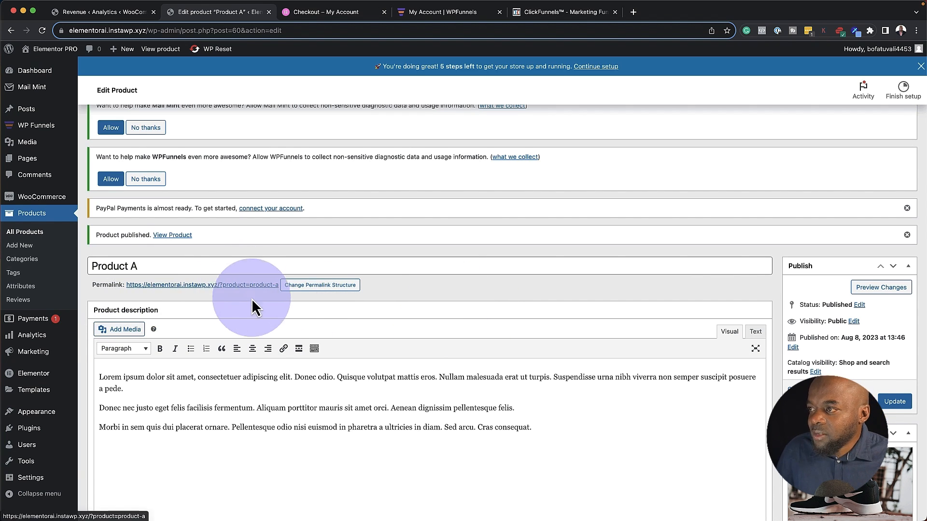
scroll(272, 307, up, 1)
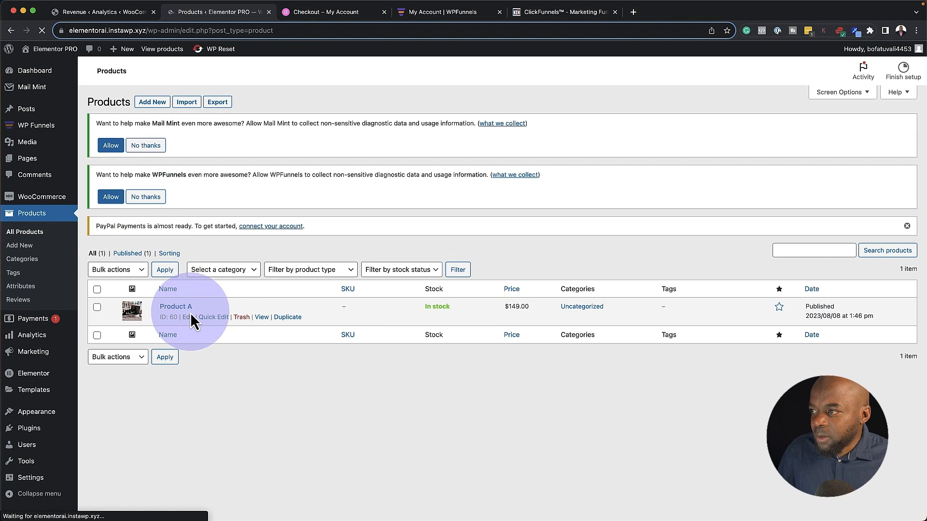
Duplicate Product A and rename the copy to Product B
click(292, 318)
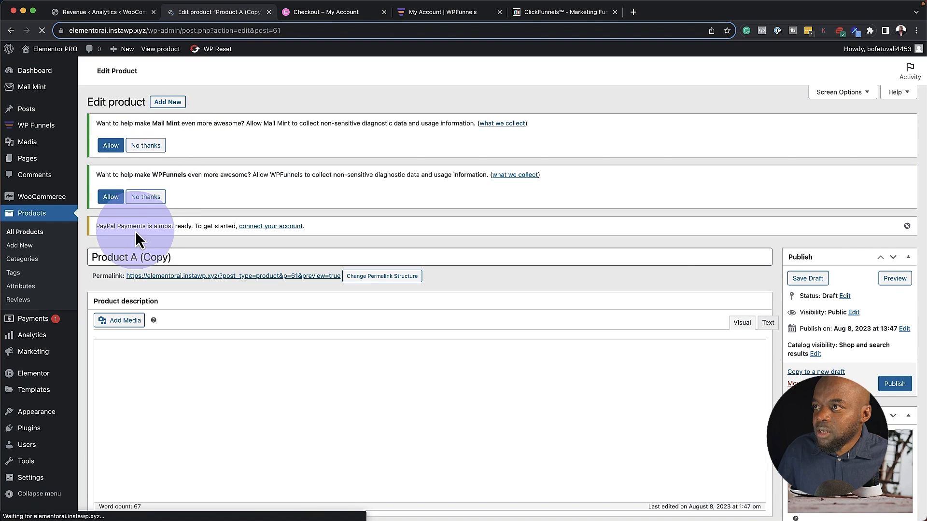
click(129, 257)
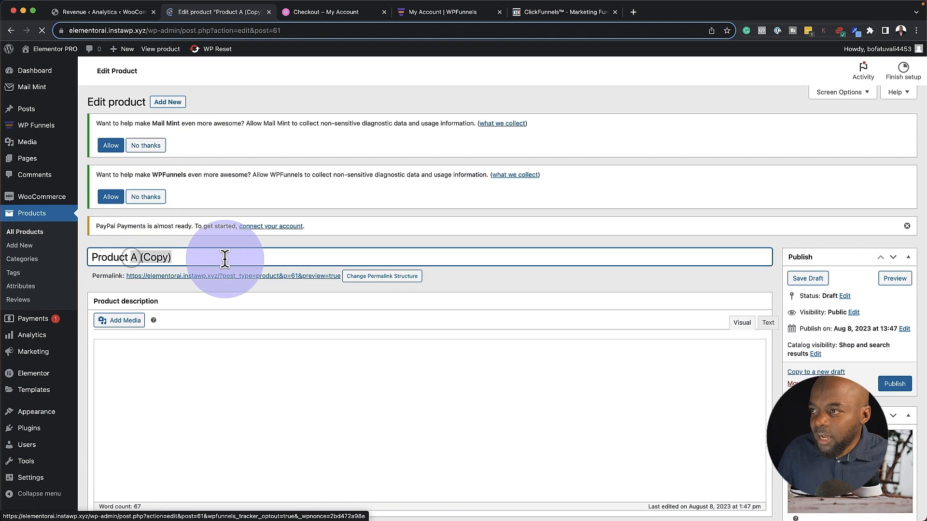
text(B)
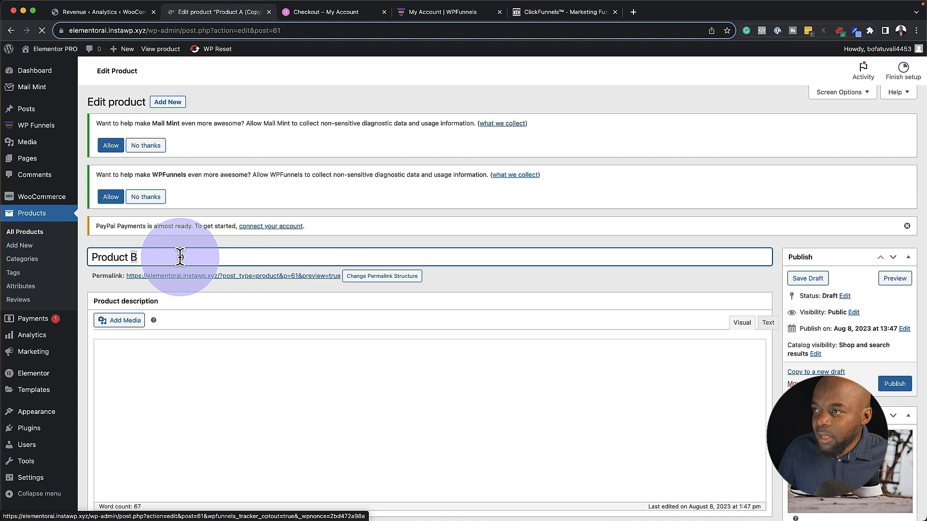
triple_click(179, 257)
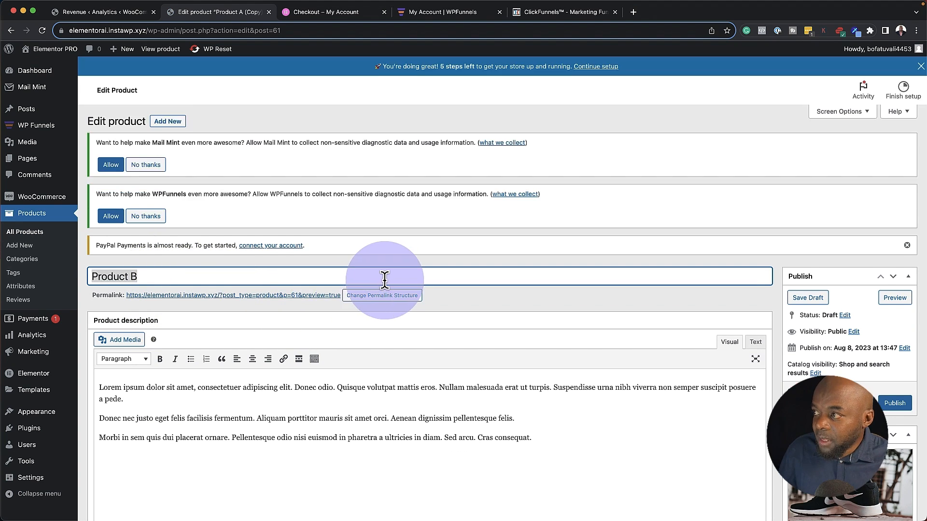
click(381, 298)
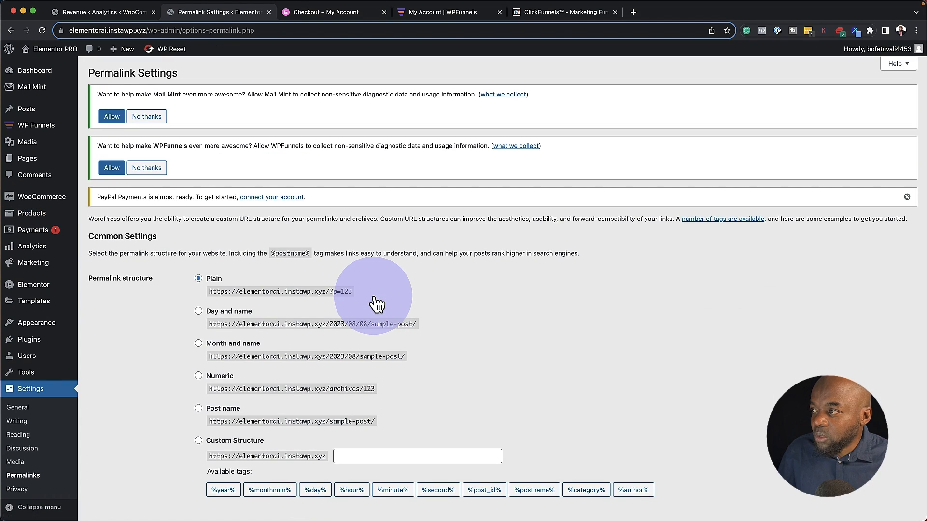
click(10, 31)
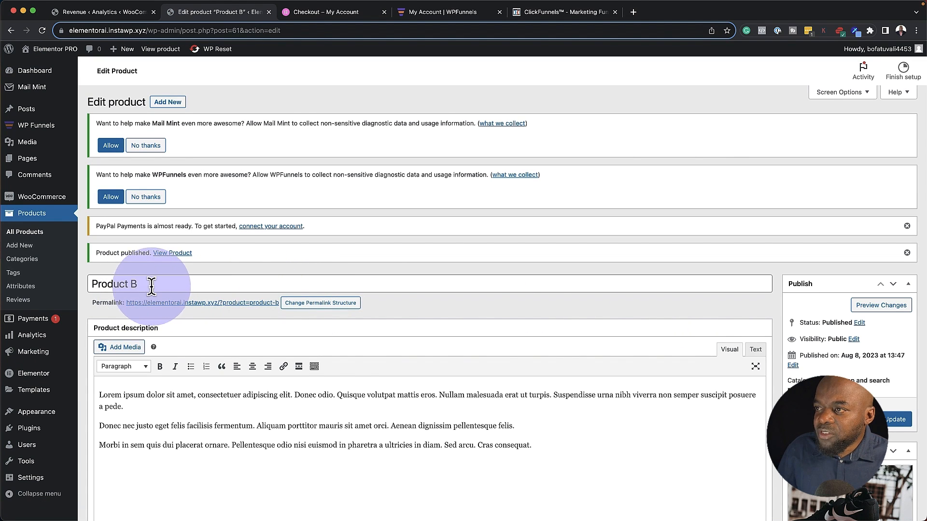
Replace Product B's image with the handbag photo, update it, and return to All Products
scroll(542, 323, down, 3)
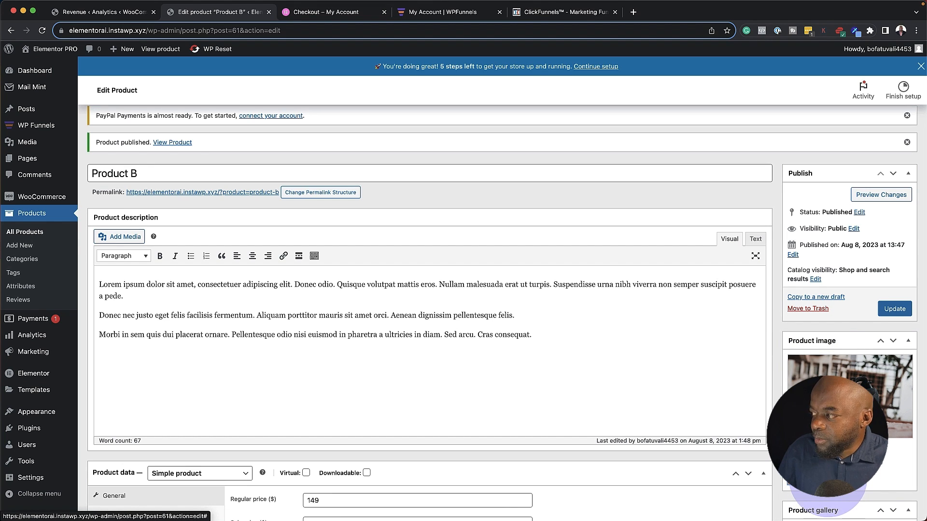
click(829, 496)
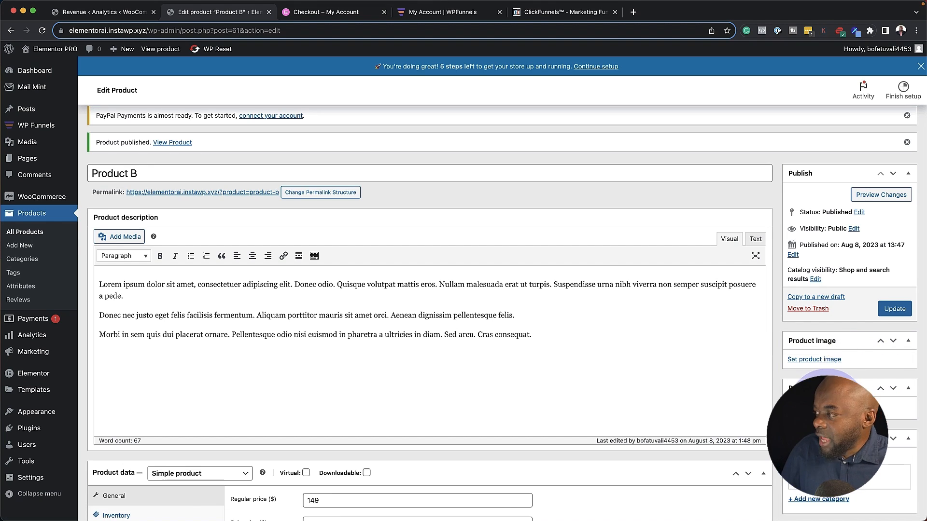
click(822, 367)
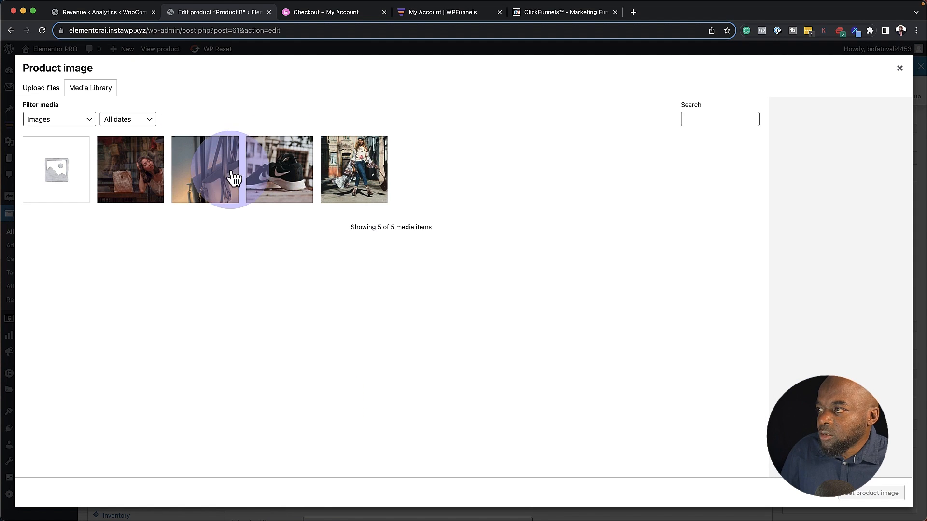
click(211, 182)
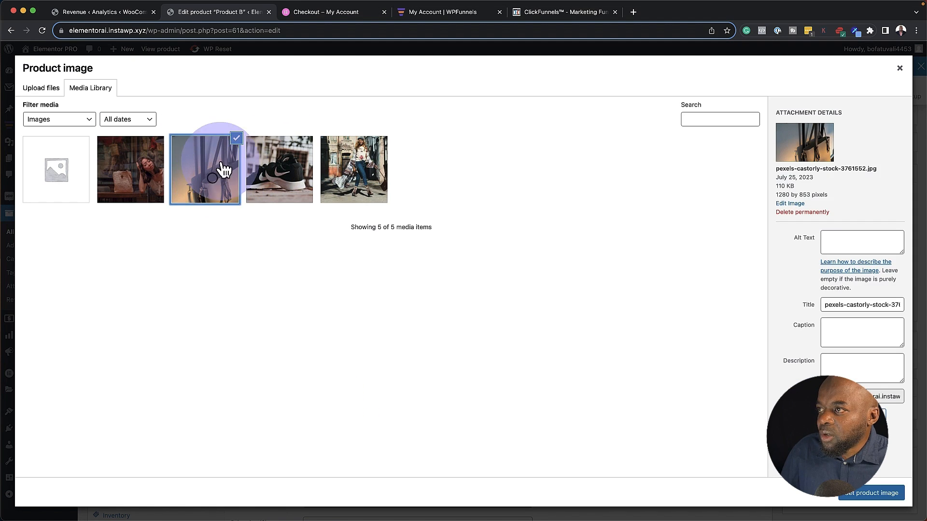
click(855, 502)
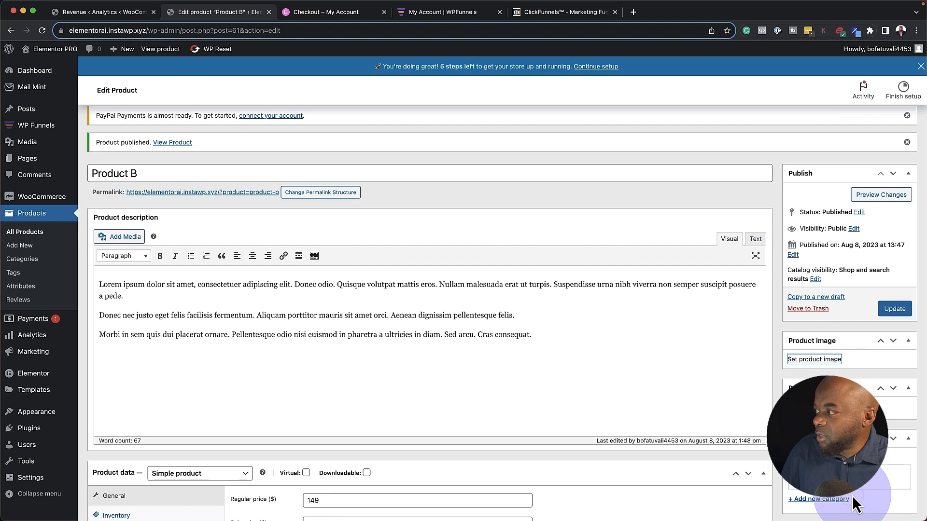
click(897, 310)
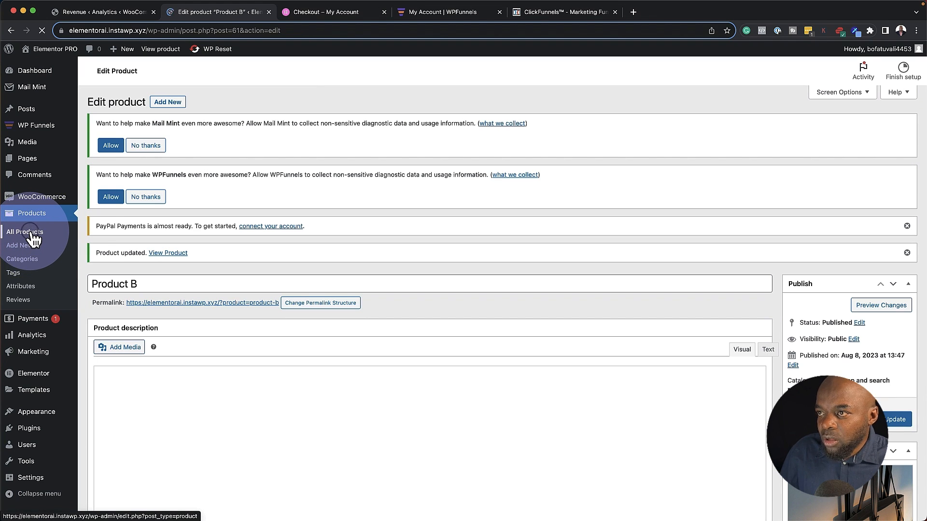
click(25, 232)
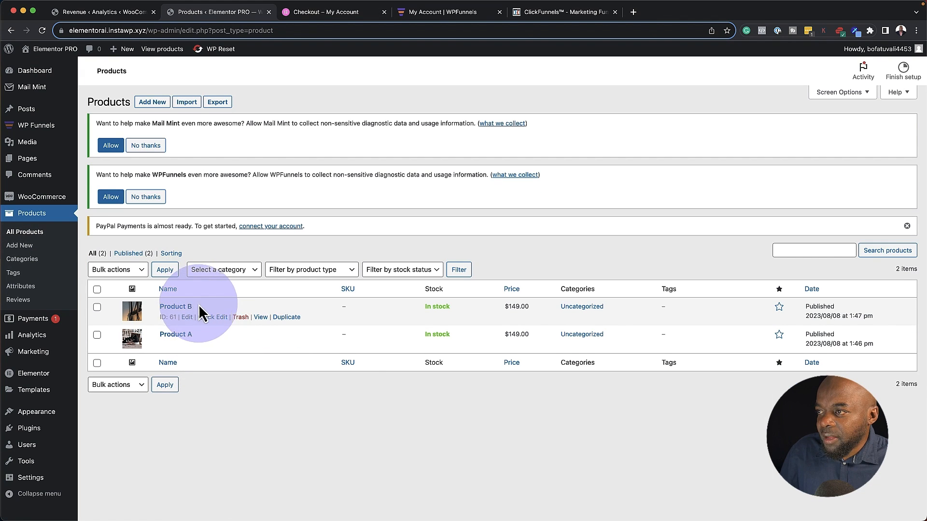
Duplicate Product B as Product C with the woman-with-shopping-bags photo and publish it
click(290, 317)
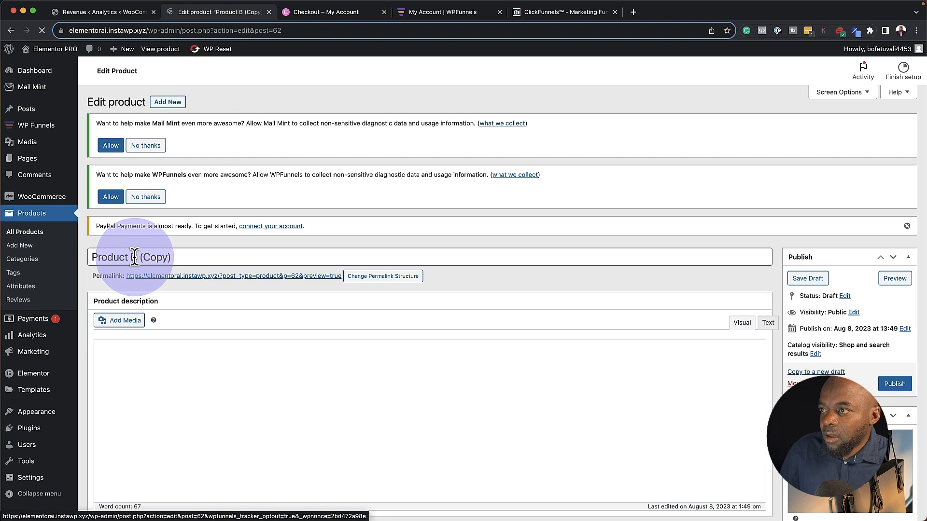
click(133, 258)
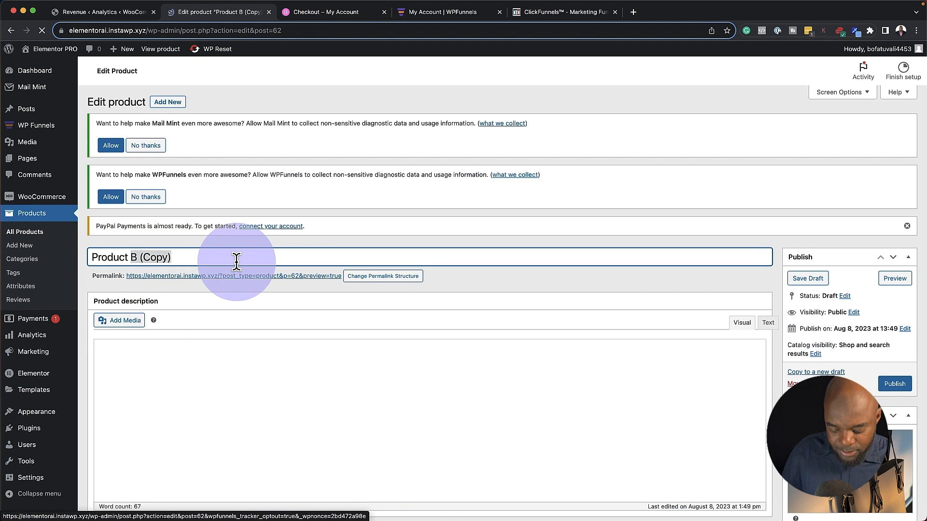
text(C)
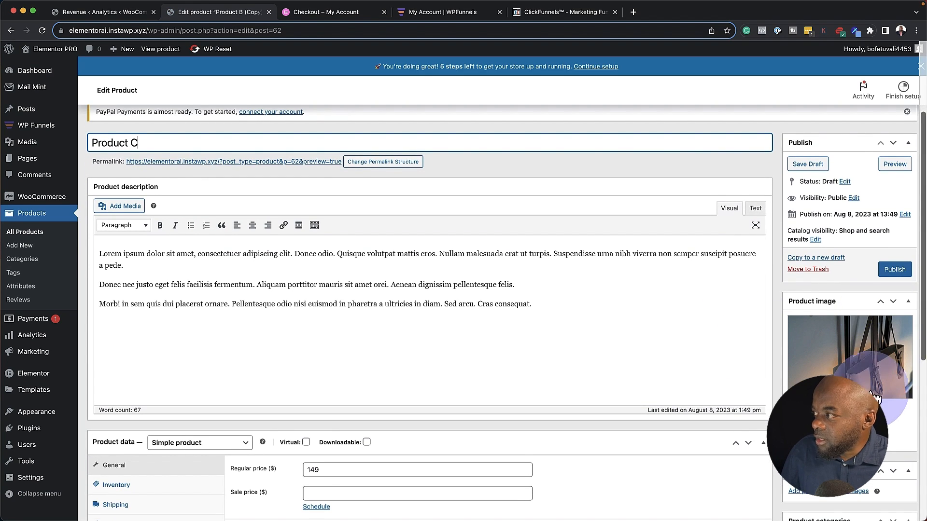
click(820, 435)
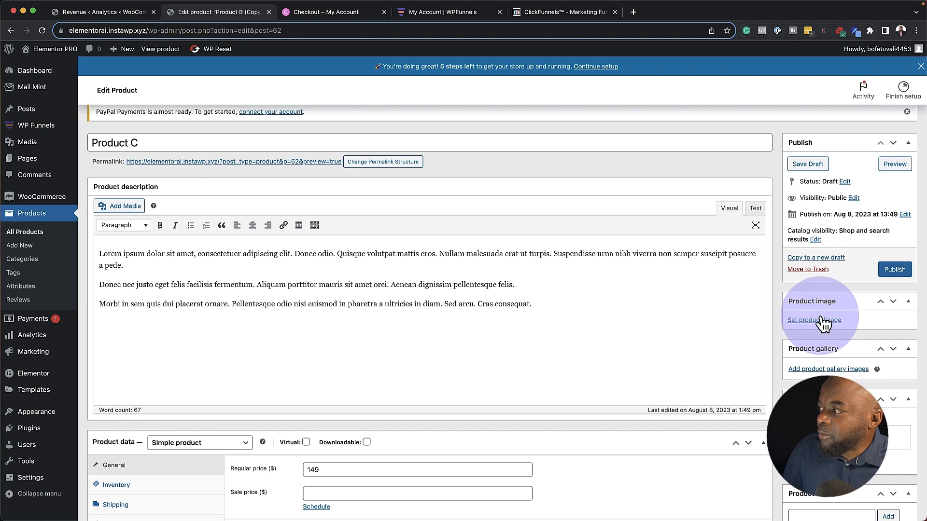
click(821, 321)
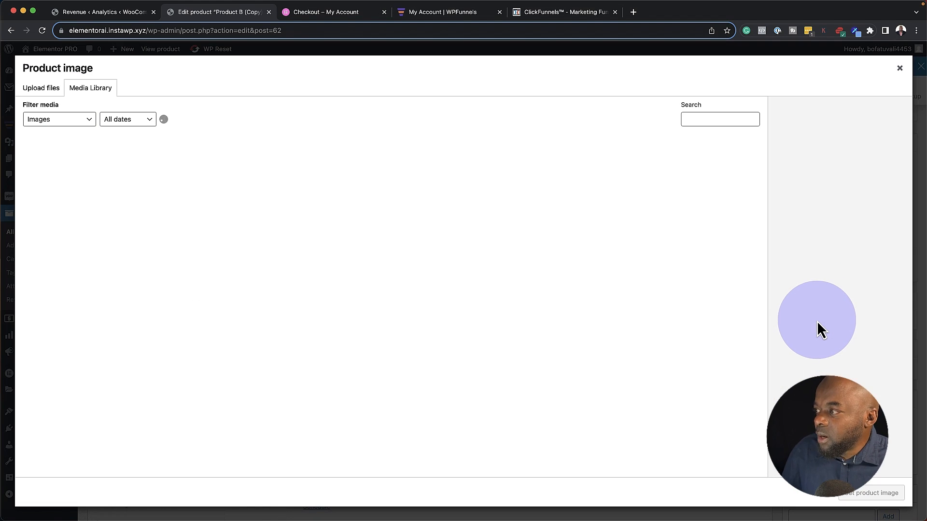
click(369, 176)
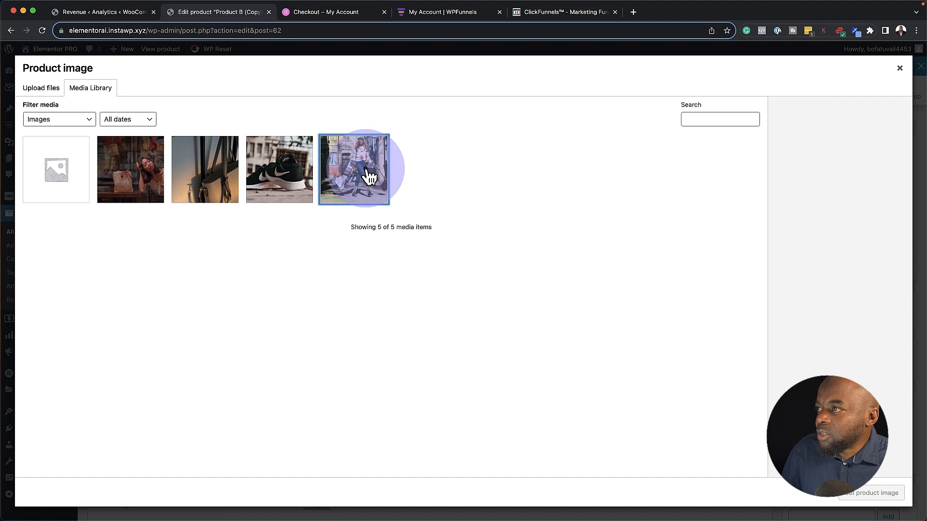
click(855, 494)
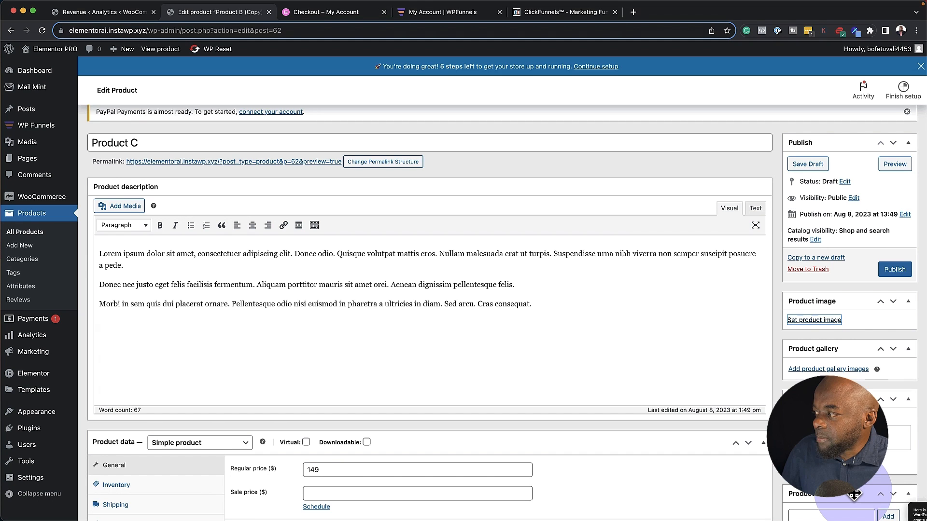
click(898, 271)
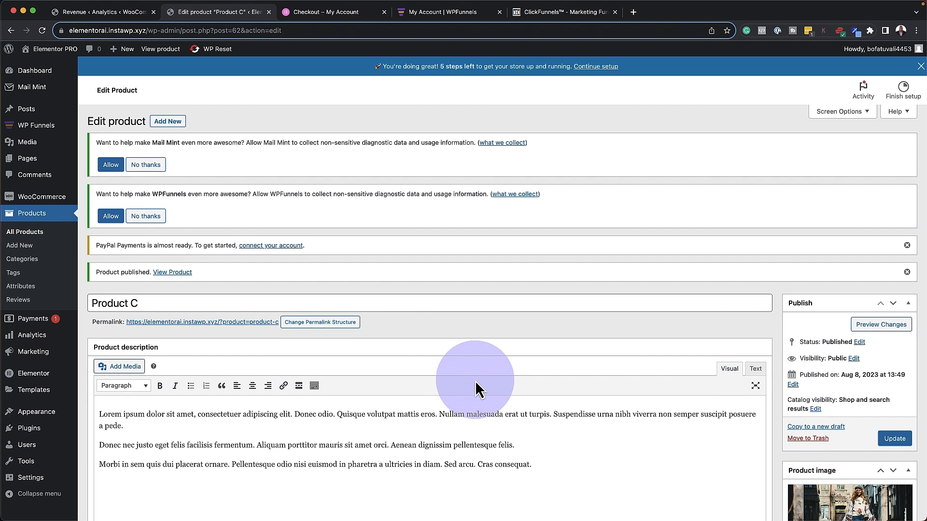
Confirm Product C's regular price of 49 and update the product
scroll(475, 380, down, 3)
scroll(475, 381, down, 6)
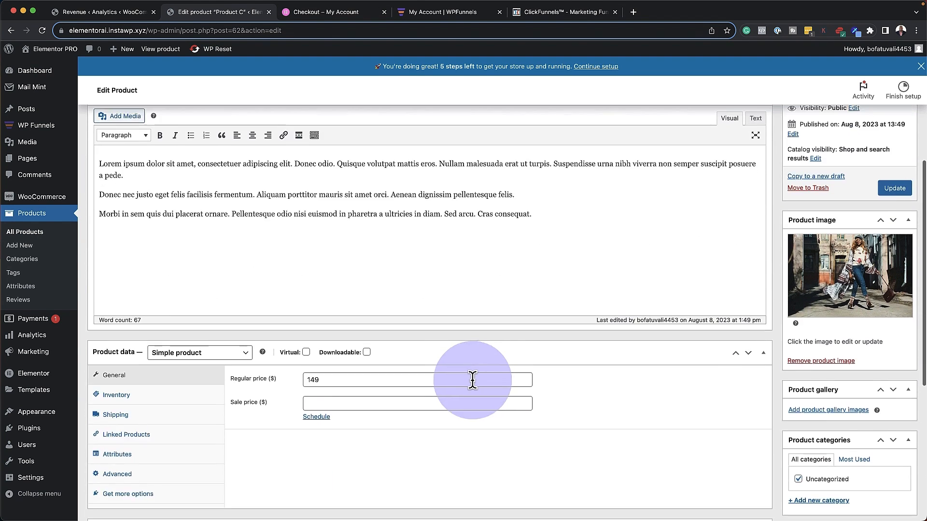
click(309, 379)
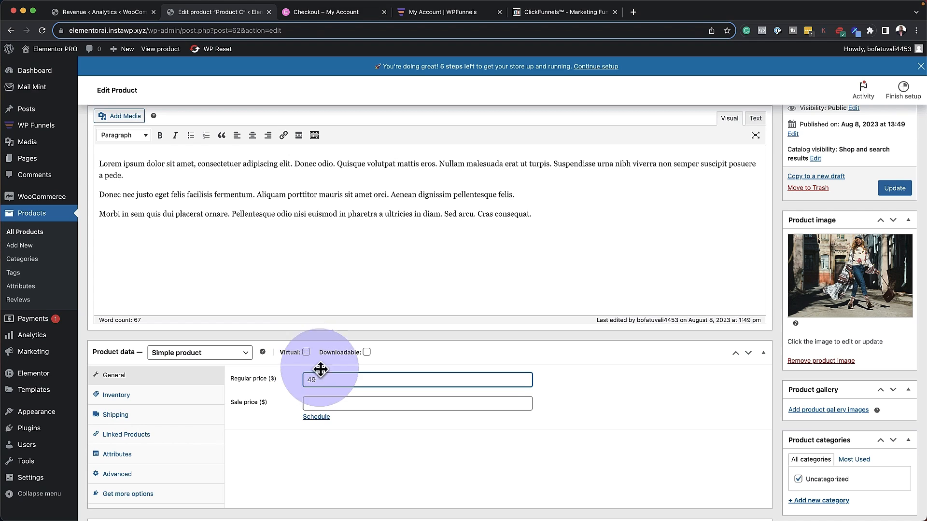
click(894, 189)
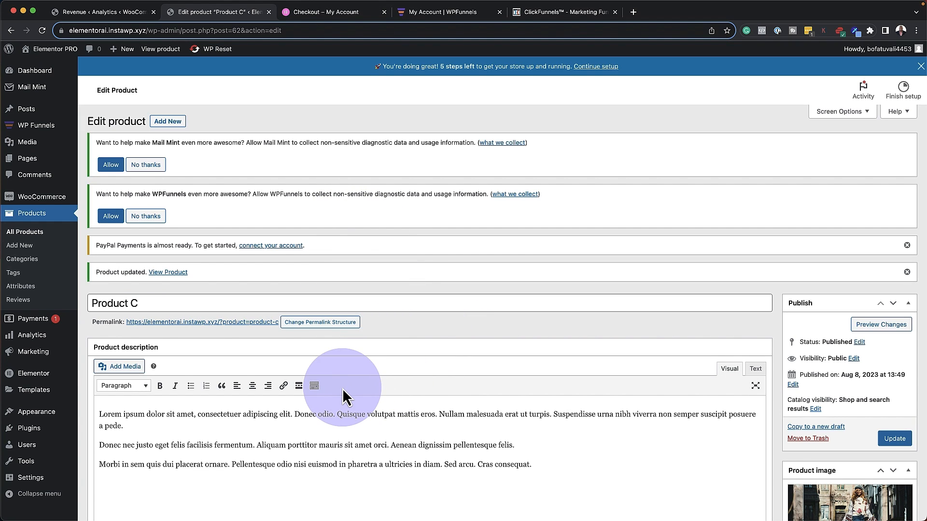
Activate all experiments on Elementor's Features tab and save the changes
mouse_move(43, 379)
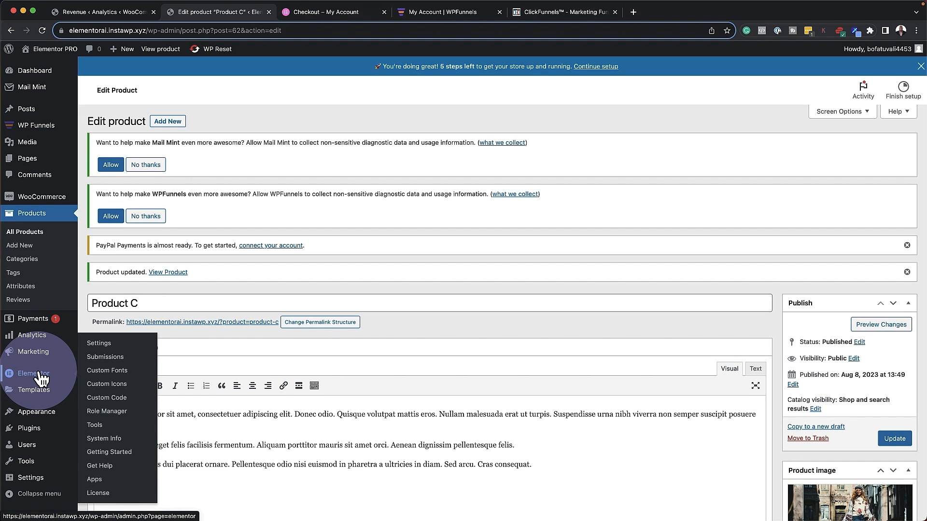
click(114, 346)
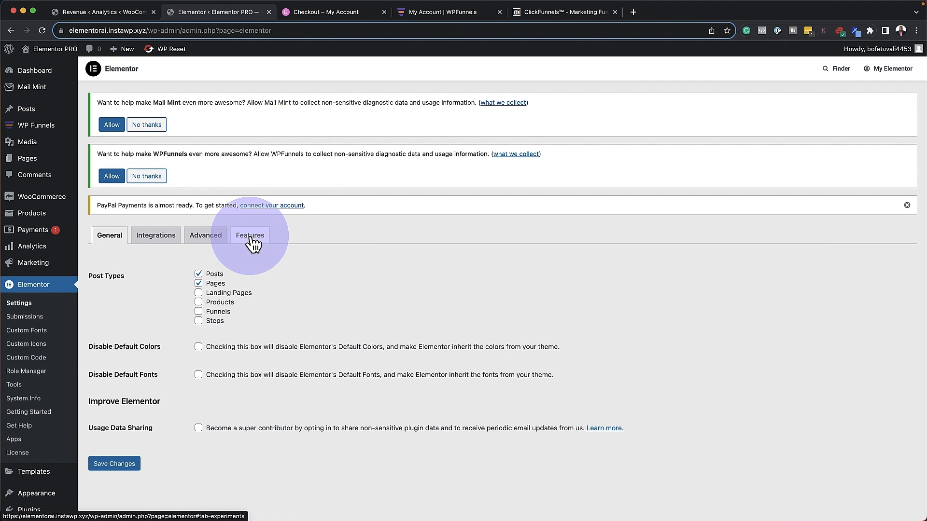
click(250, 237)
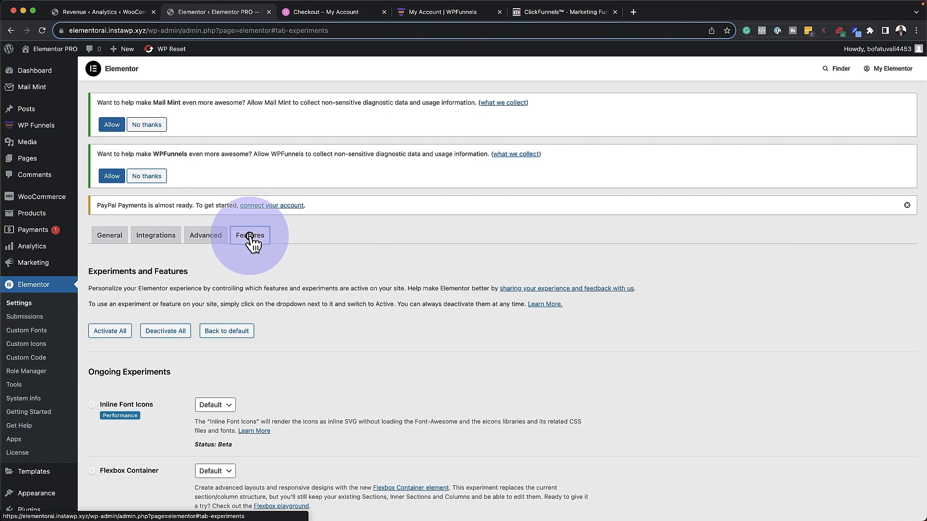
scroll(288, 334, down, 5)
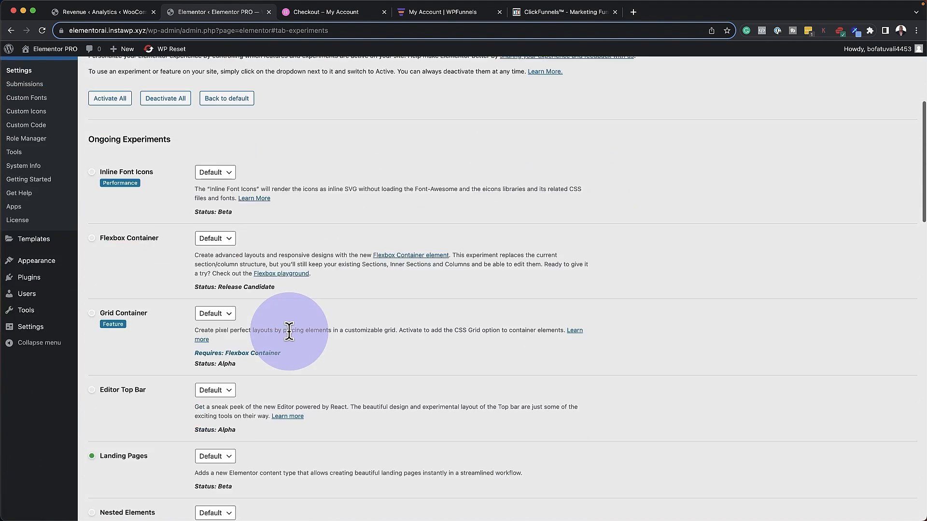
scroll(289, 332, up, 2)
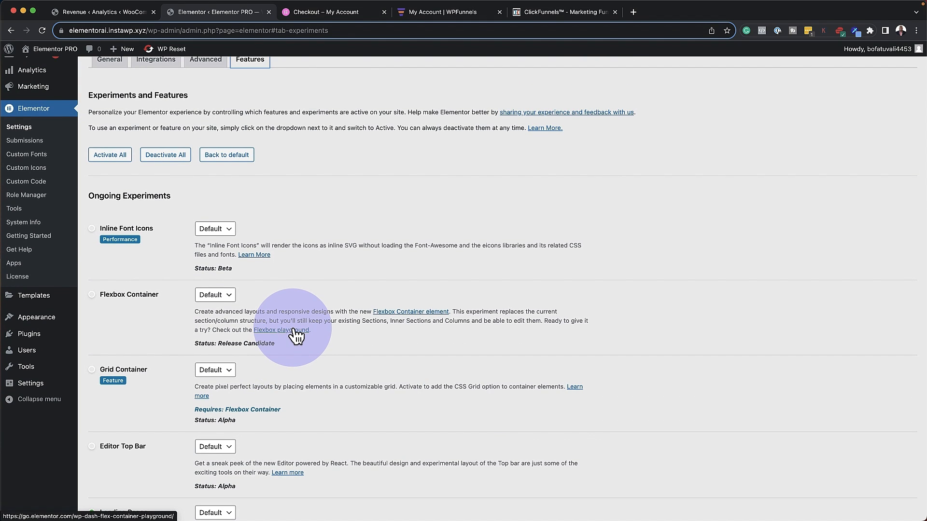
click(103, 155)
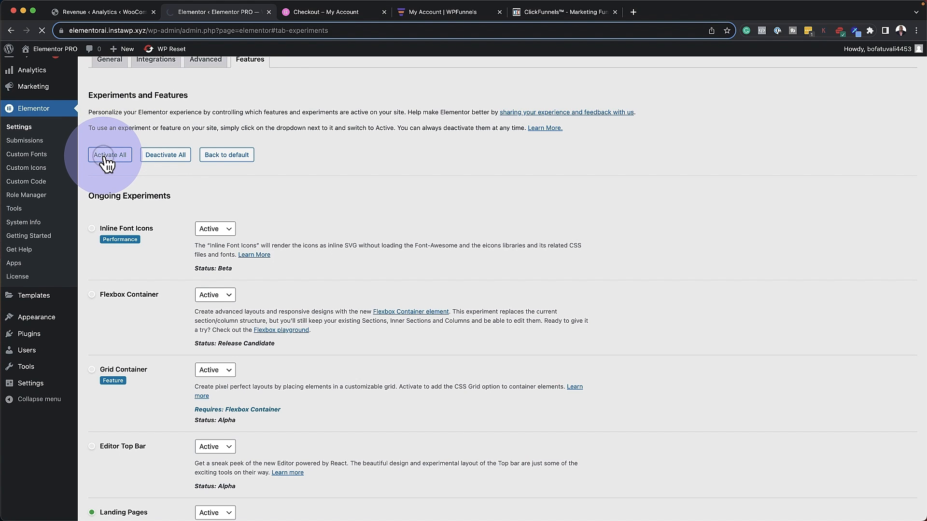
scroll(164, 308, down, 20)
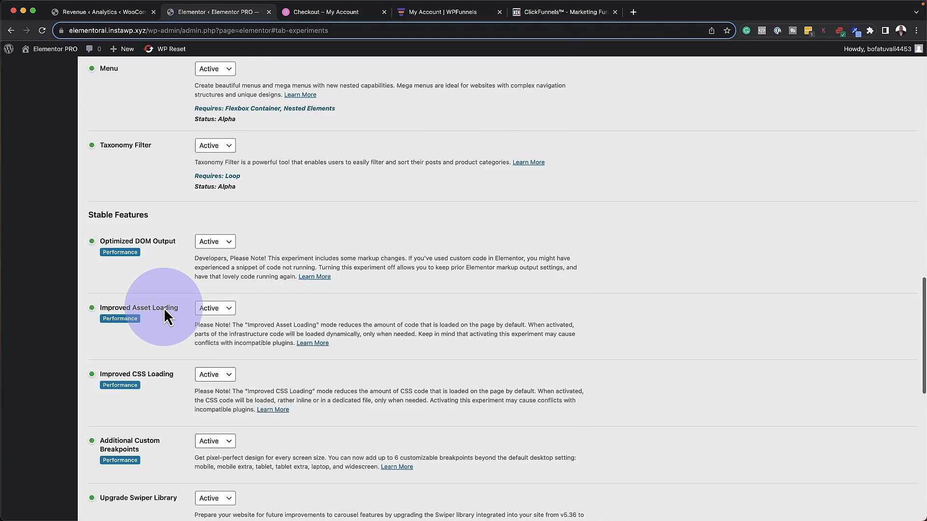
scroll(163, 308, down, 5)
click(120, 472)
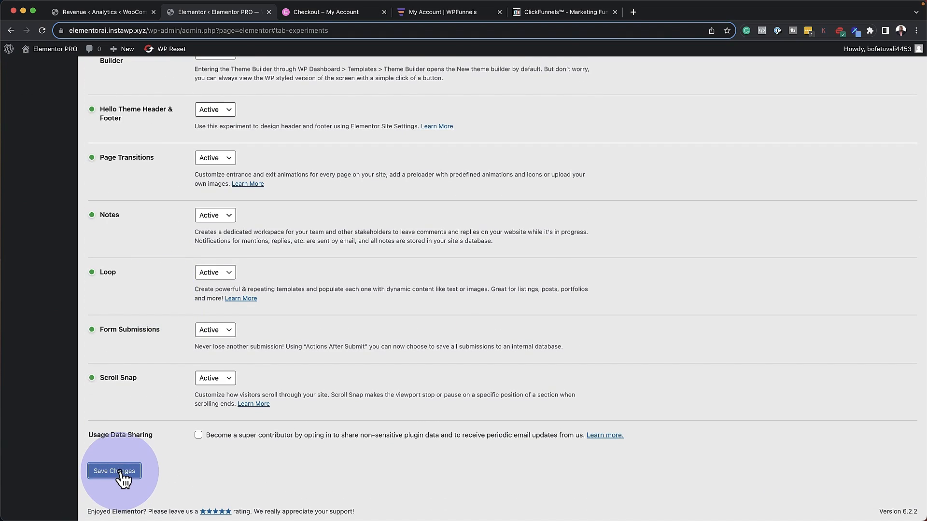
scroll(185, 389, up, 5)
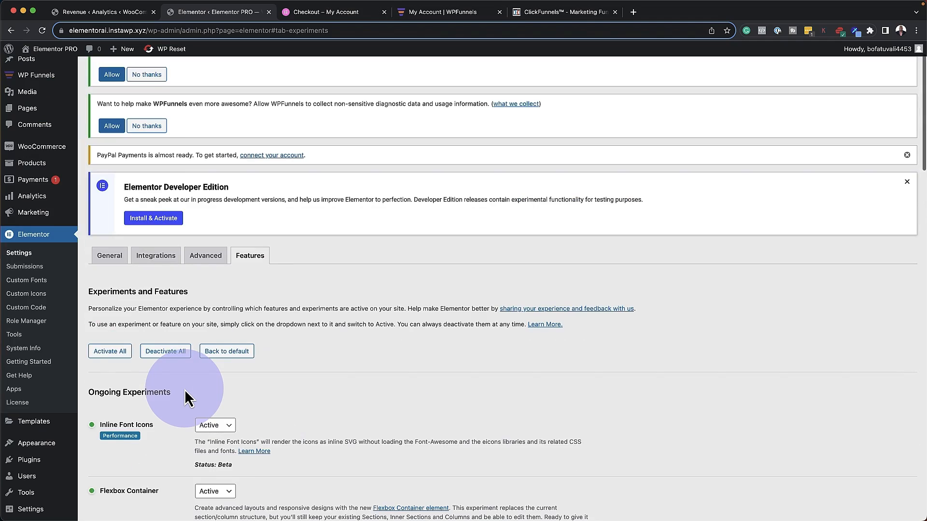
scroll(184, 397, up, 2)
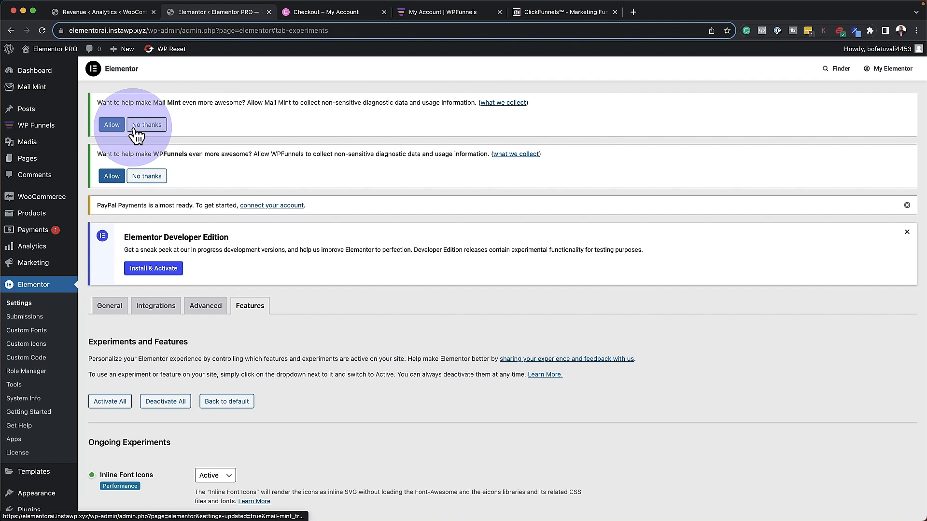
Allow Mail Mint and WPFunnels usage data, close the Developer Edition notice, save, then open the WPFunnels account
click(114, 127)
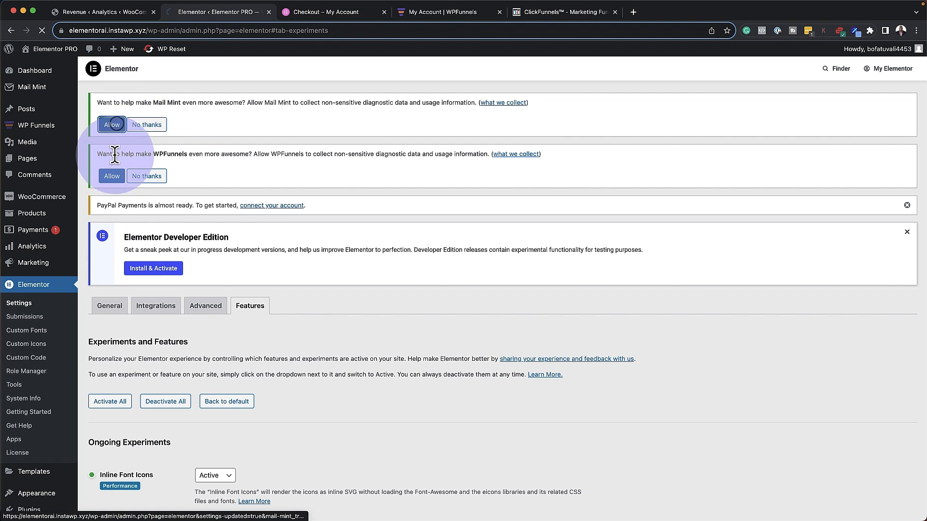
click(116, 181)
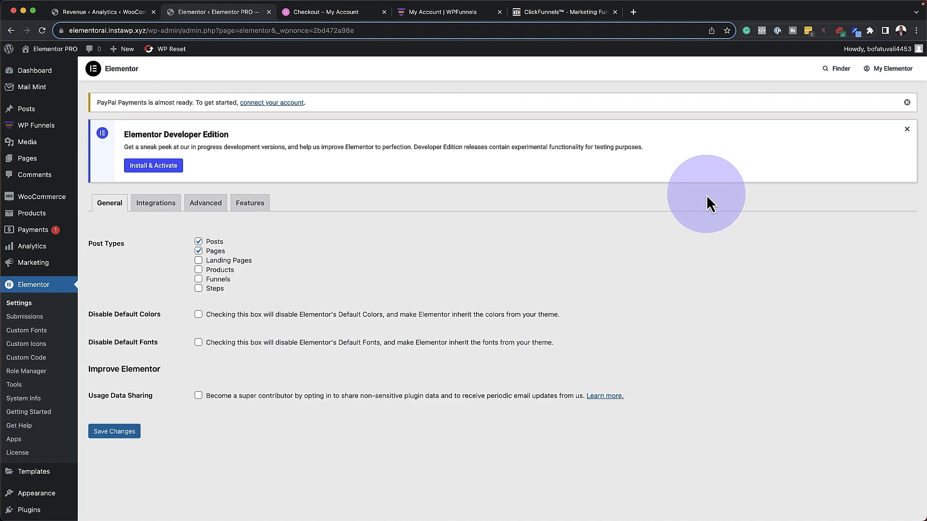
click(907, 130)
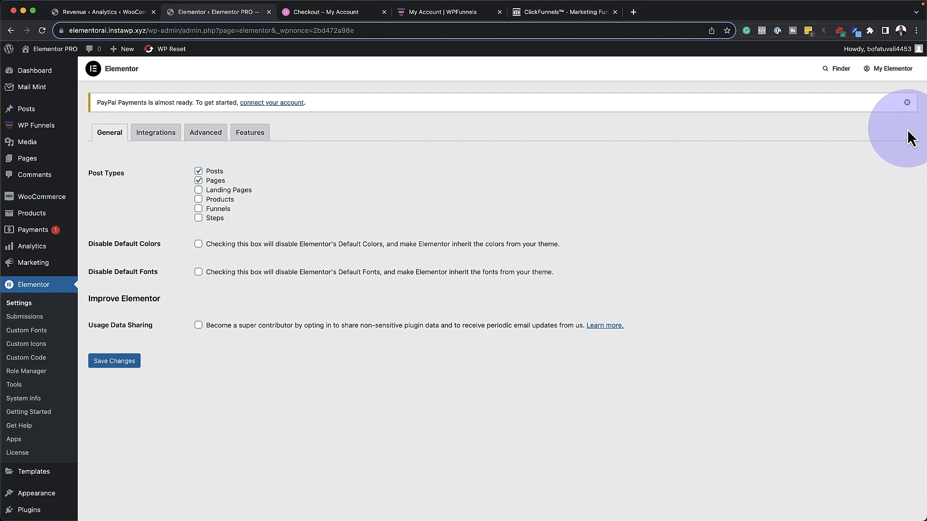
click(122, 362)
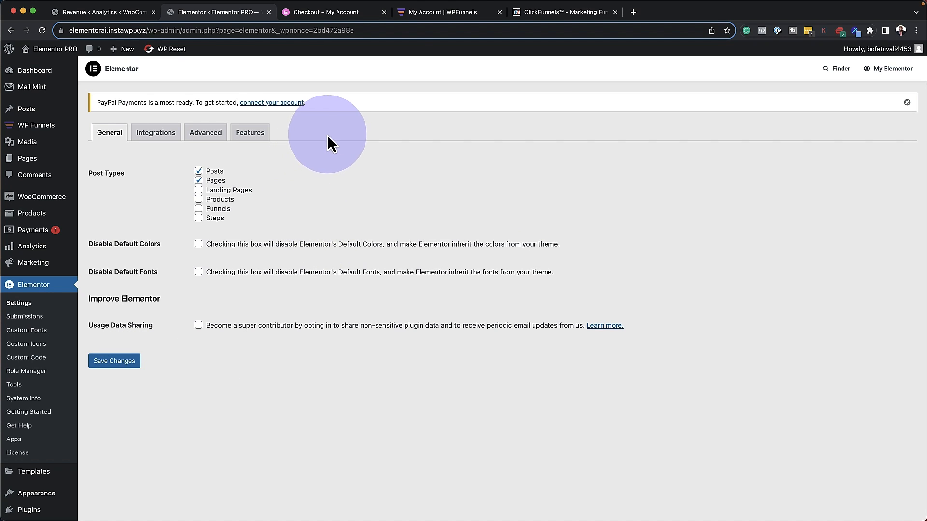
click(433, 15)
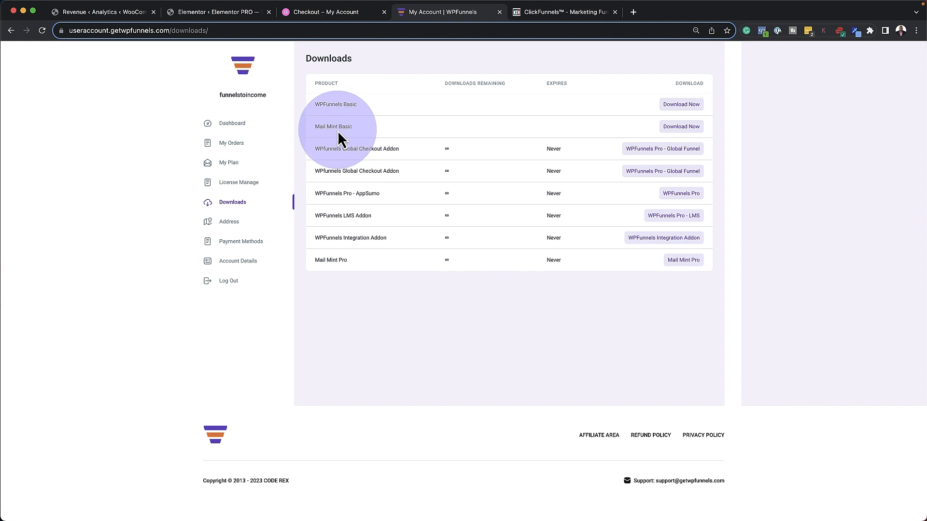
Download Mail Mint Pro from the account Downloads page and go back to the WordPress tab
click(682, 260)
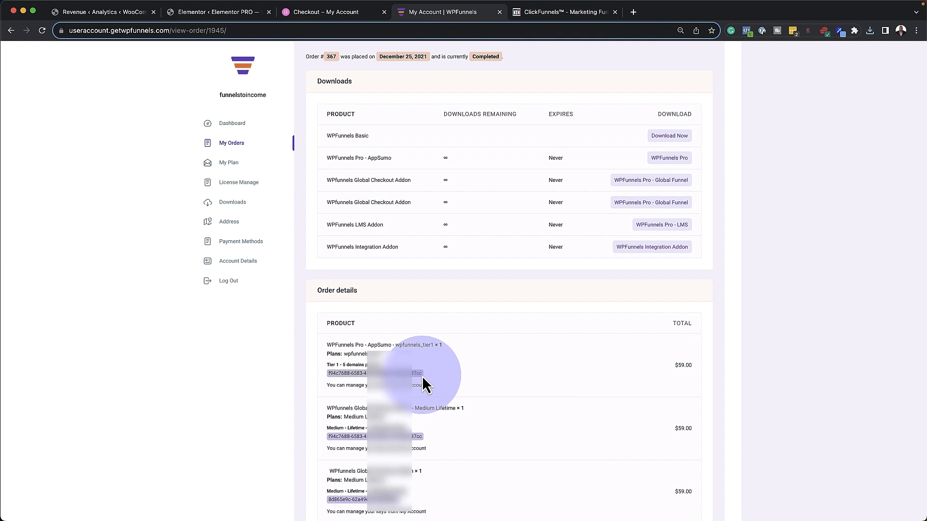
click(184, 15)
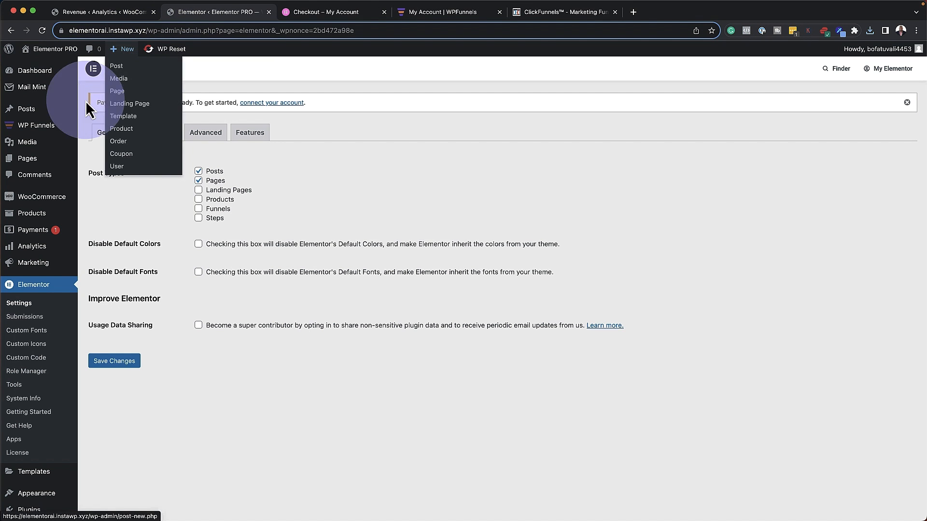
Upload wpfunnels-pro-v1.9.5-uowzlk.zip on the Add Plugins page and install it
scroll(48, 217, down, 3)
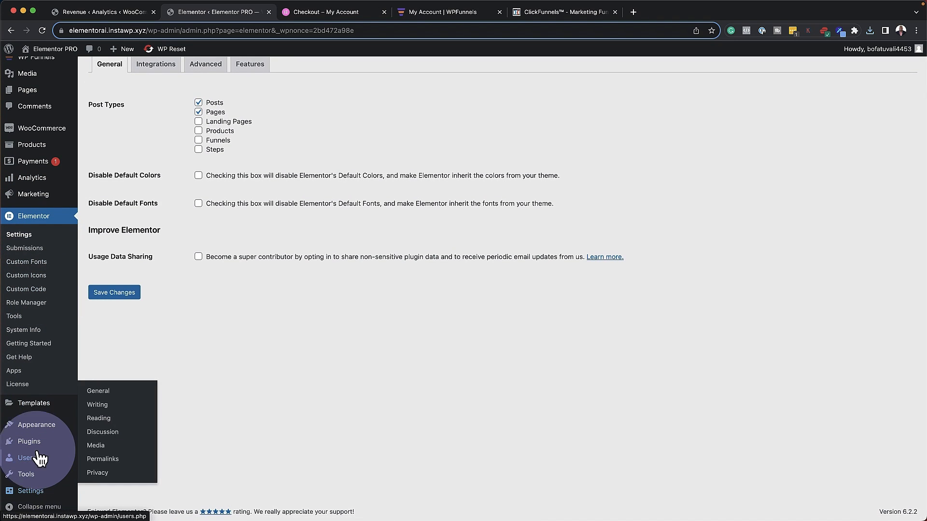
mouse_move(30, 441)
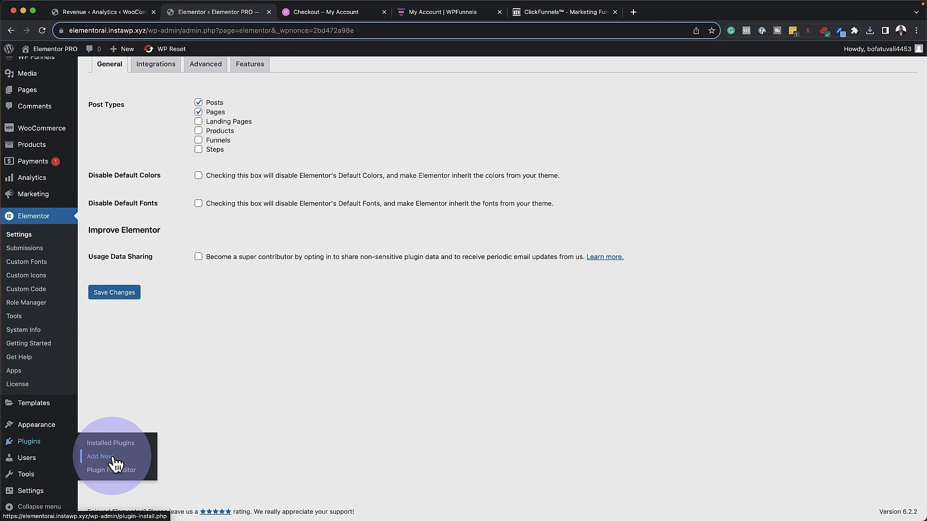
click(114, 461)
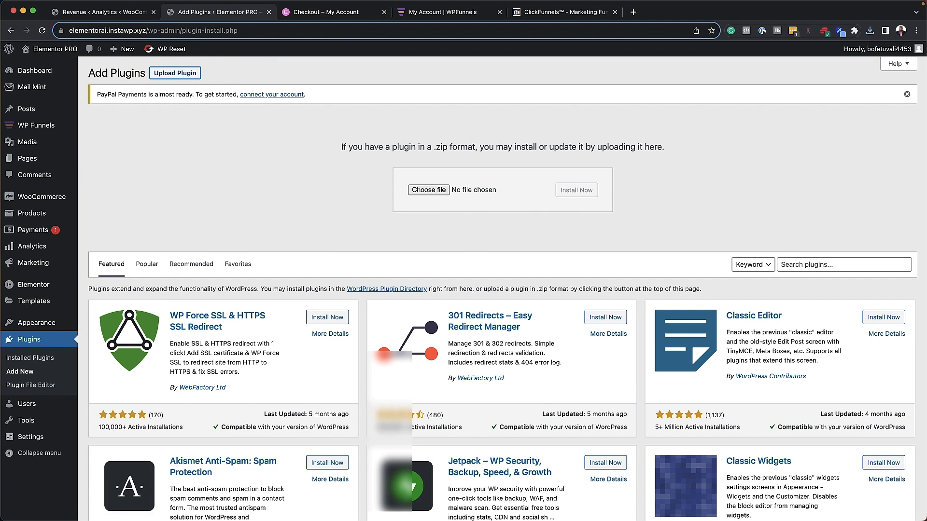
key(super+Tab)
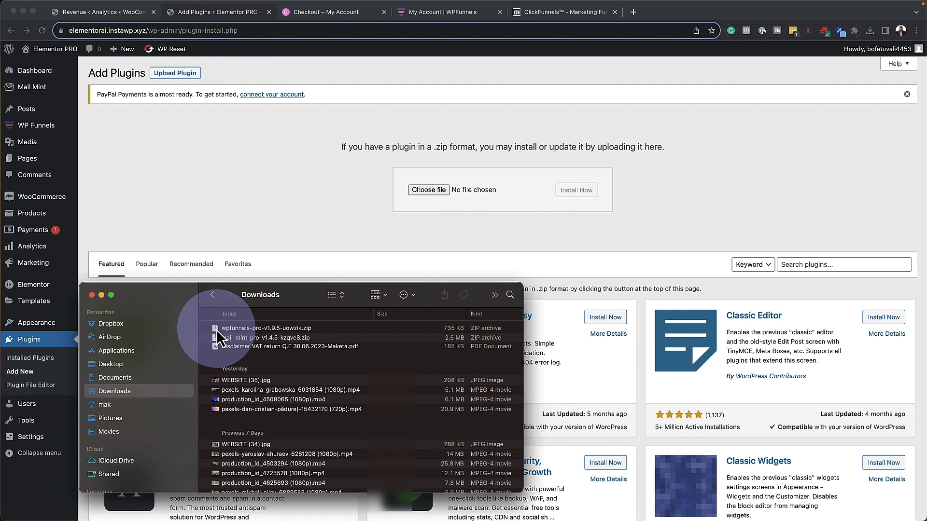
drag(215, 329, 480, 194)
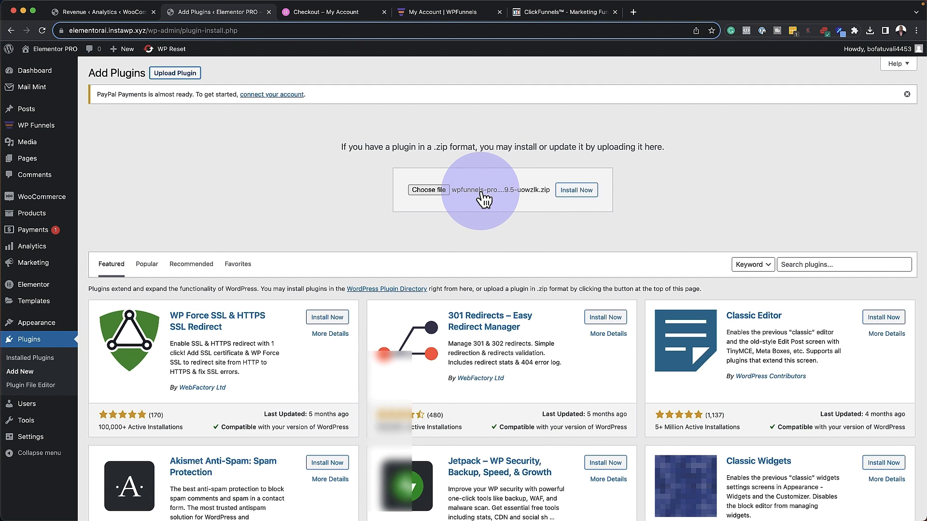
click(585, 190)
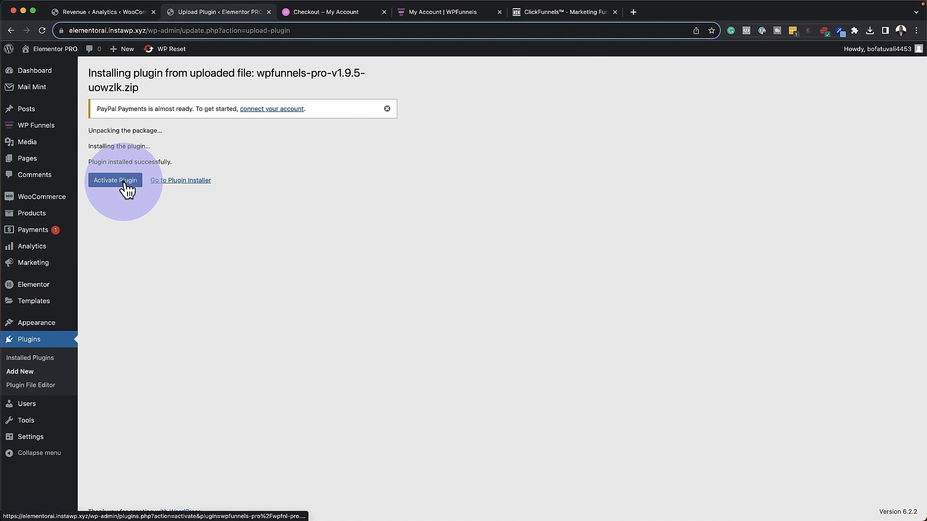
Activate WPFunnels Pro, paste and activate its licence key, then go to Add Plugins
click(129, 187)
click(466, 162)
double_click(466, 162)
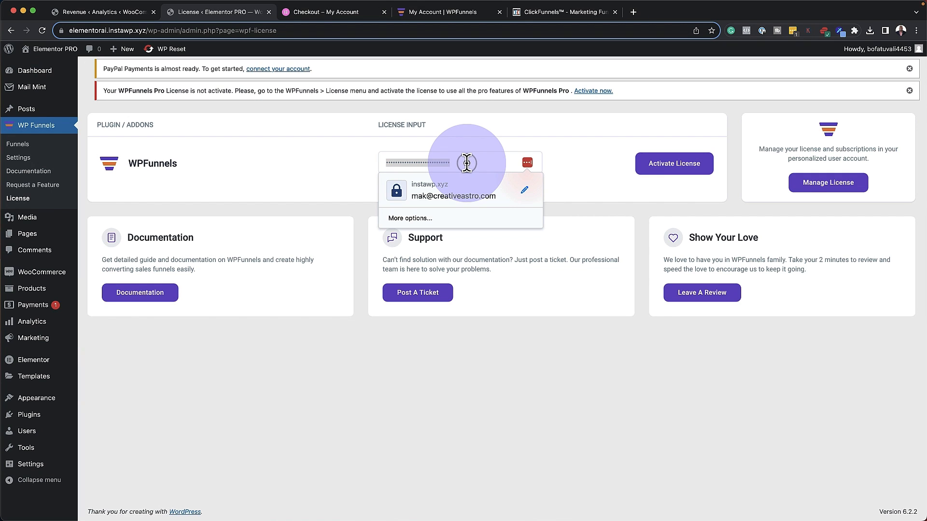
key(super+v)
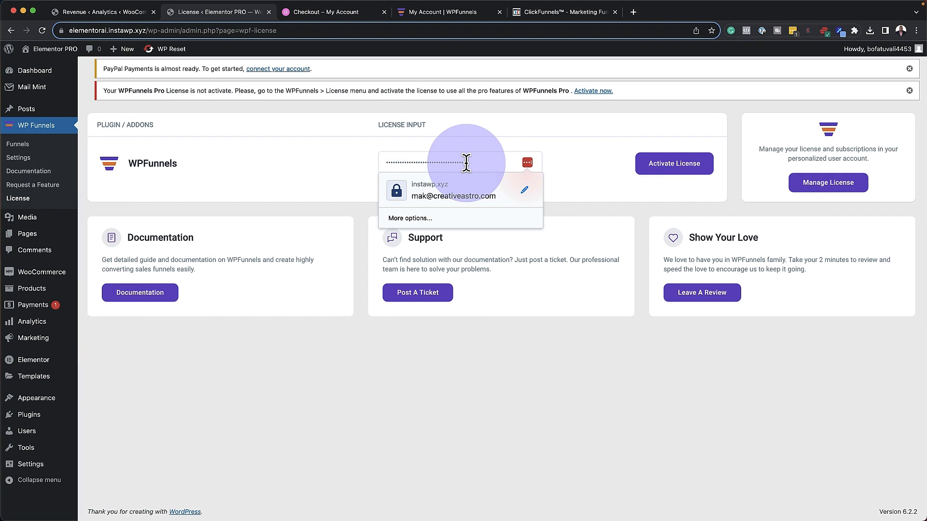
click(671, 177)
click(680, 167)
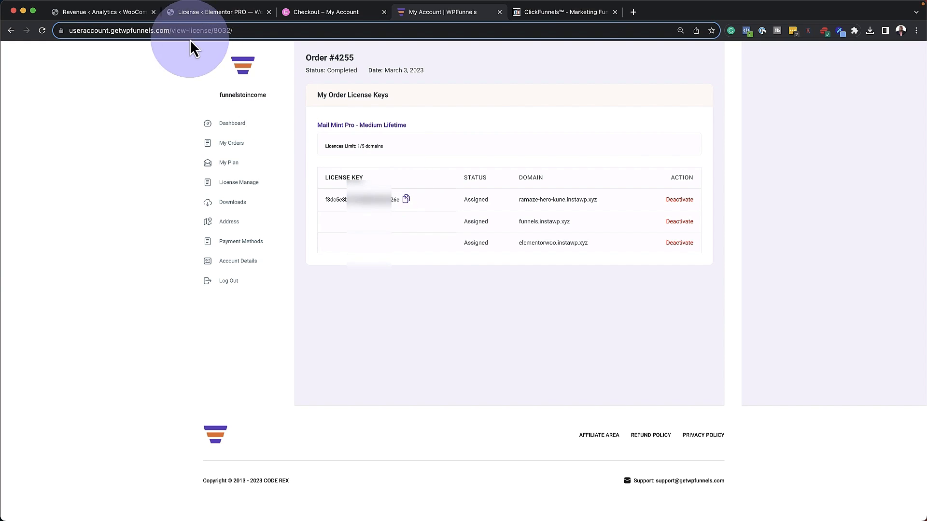
click(179, 177)
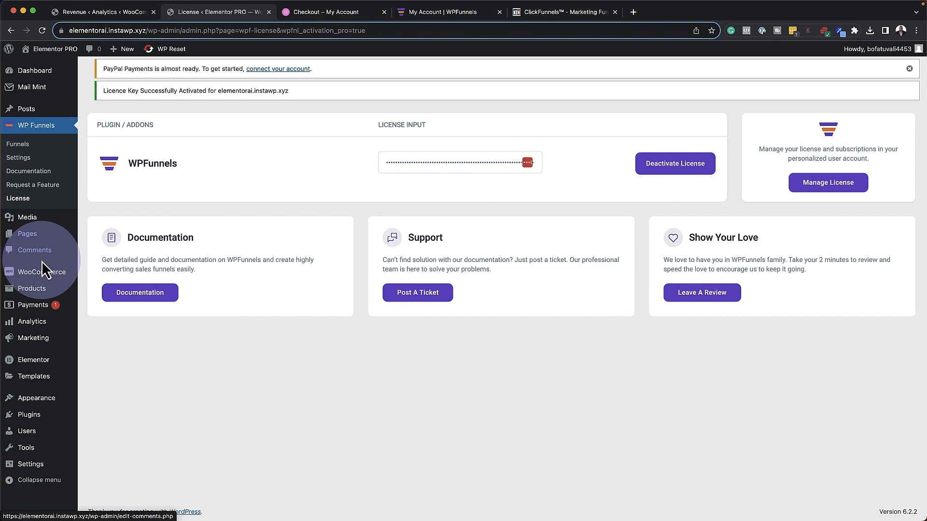
click(107, 432)
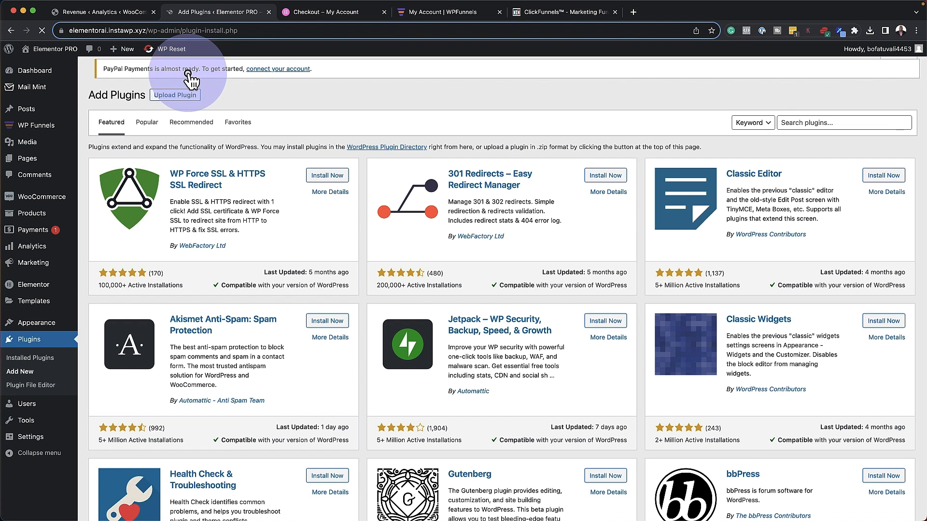
Upload the mail-mint-pro zip, install it, and activate Mail Mint Pro
click(186, 73)
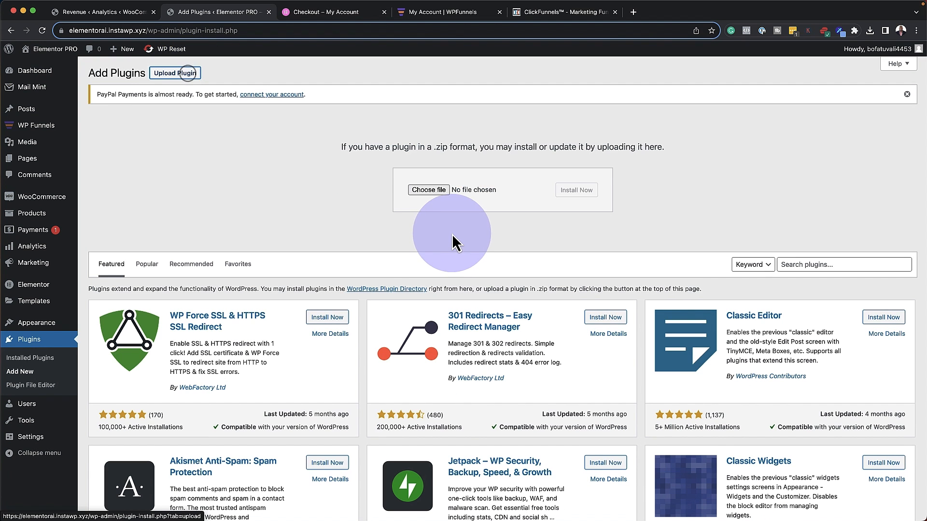
click(442, 193)
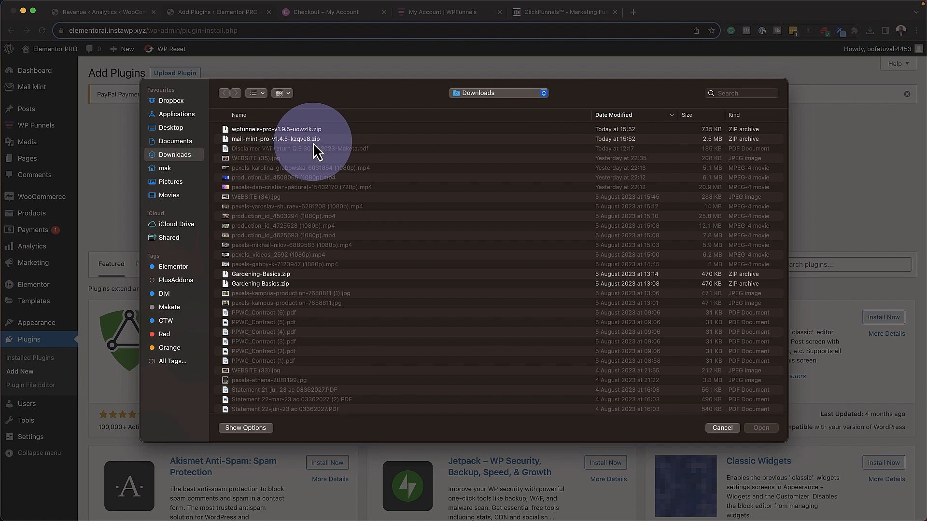
click(759, 428)
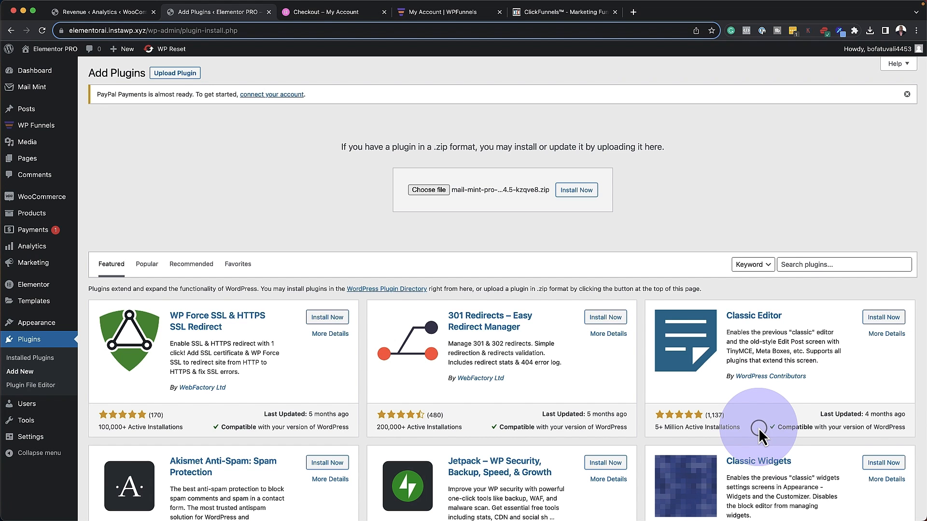
click(579, 190)
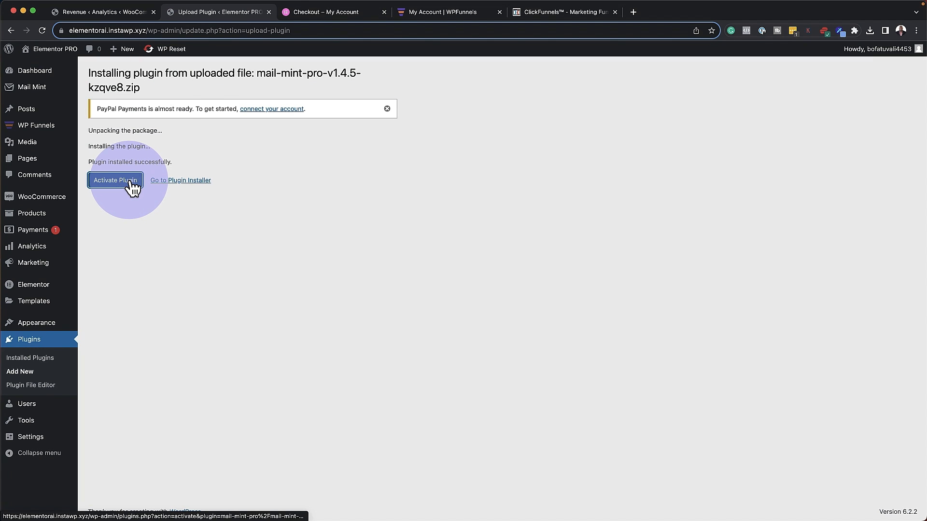
click(116, 180)
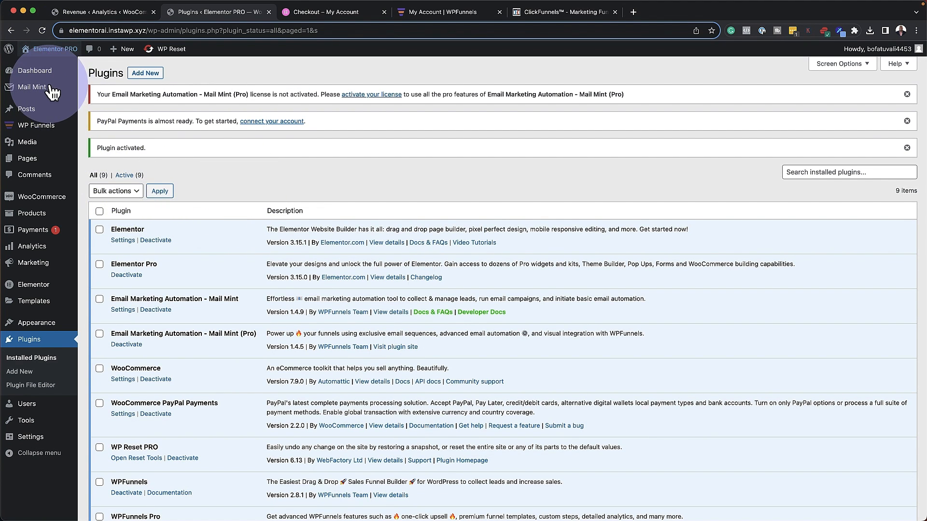
Paste the licence key on the Mail Mint Licence page and activate it
mouse_move(48, 88)
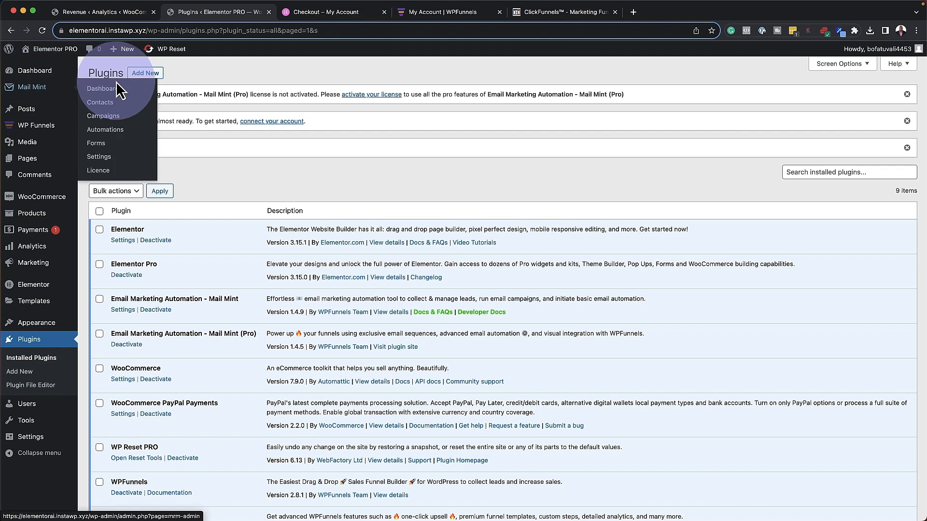
click(105, 170)
click(353, 161)
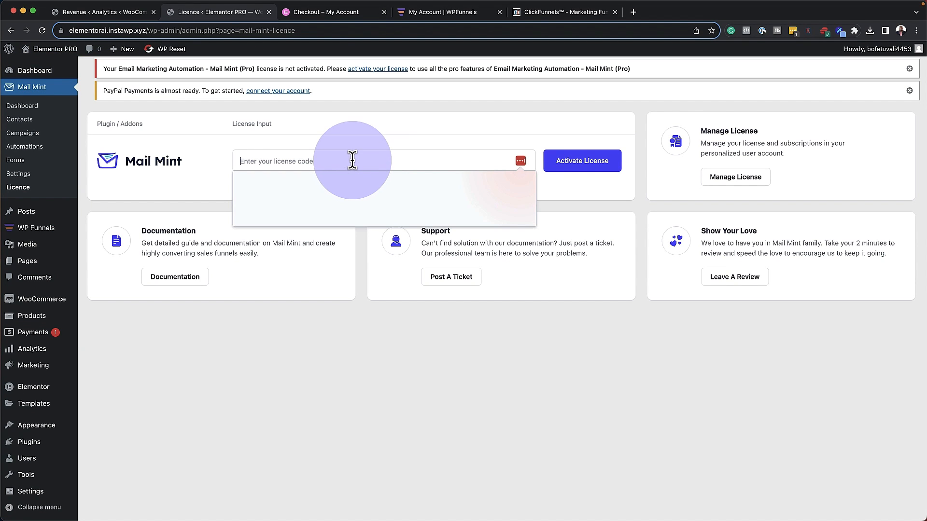
key(super+v)
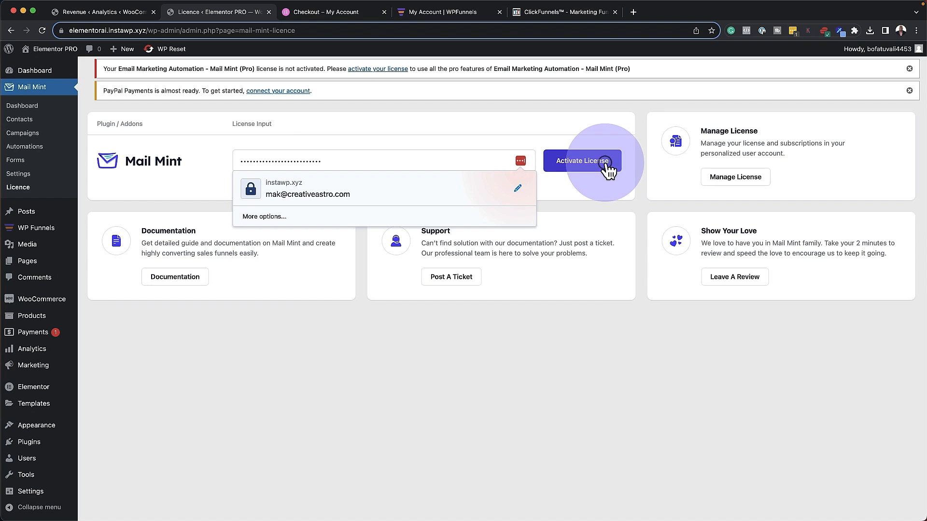
click(607, 168)
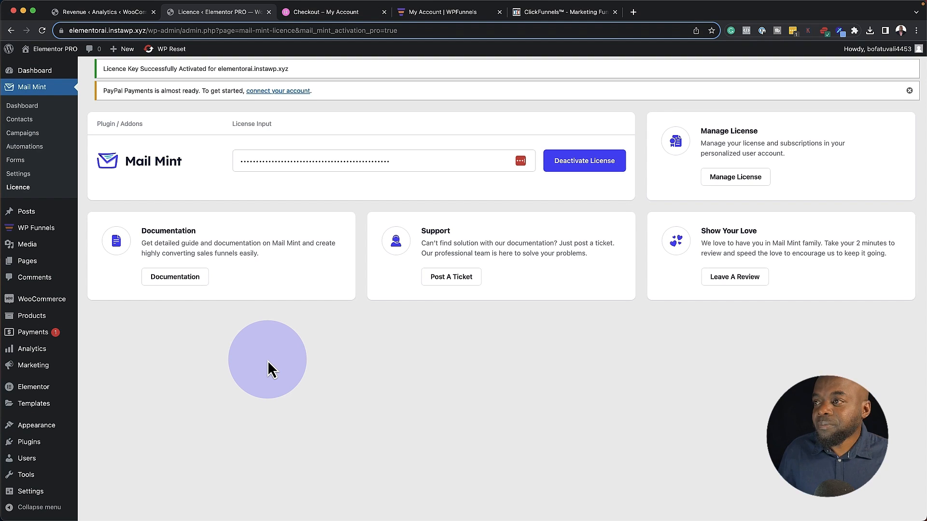
In WP Funnels Settings, enable Facebook Pixel and Google Tag Manager under Event Tracking
mouse_move(39, 229)
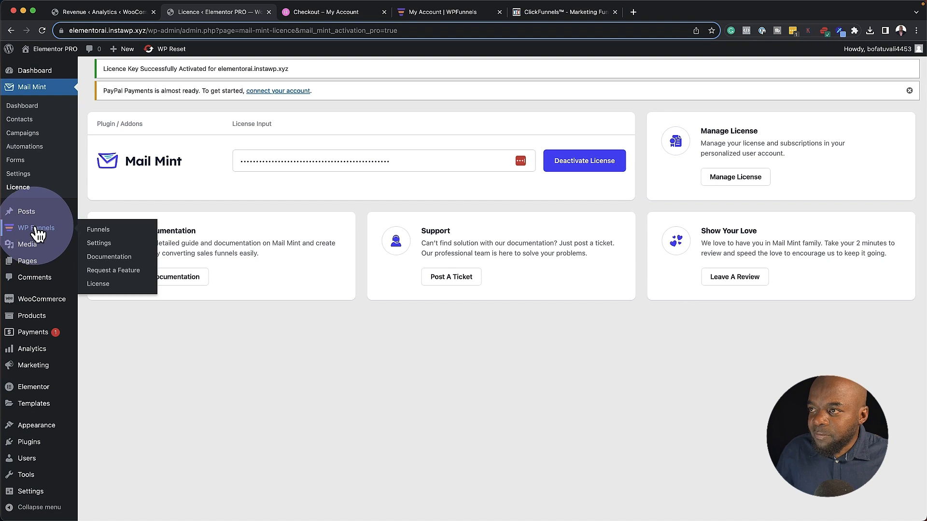
click(104, 228)
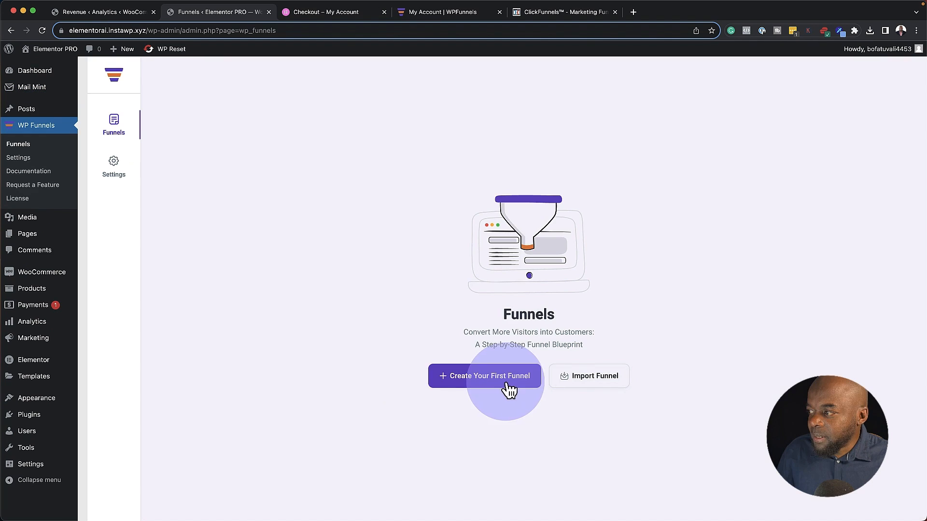
click(115, 166)
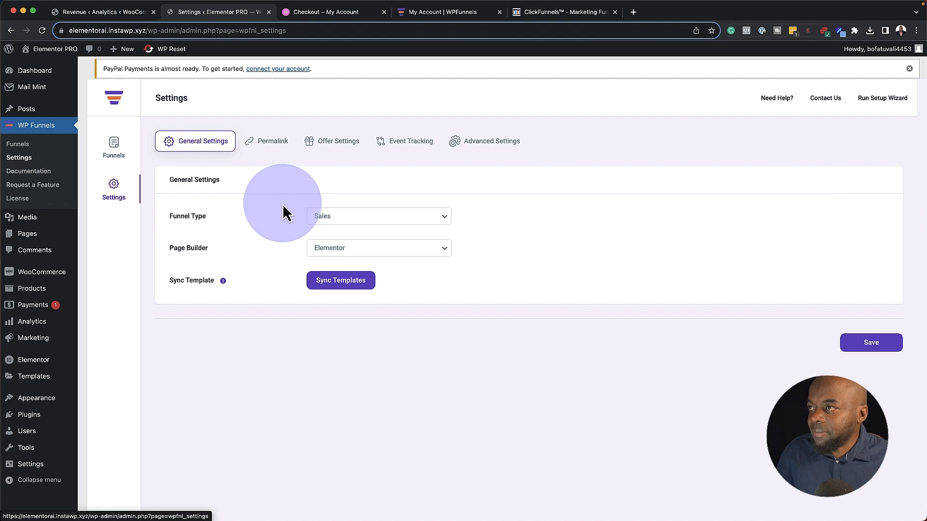
click(280, 145)
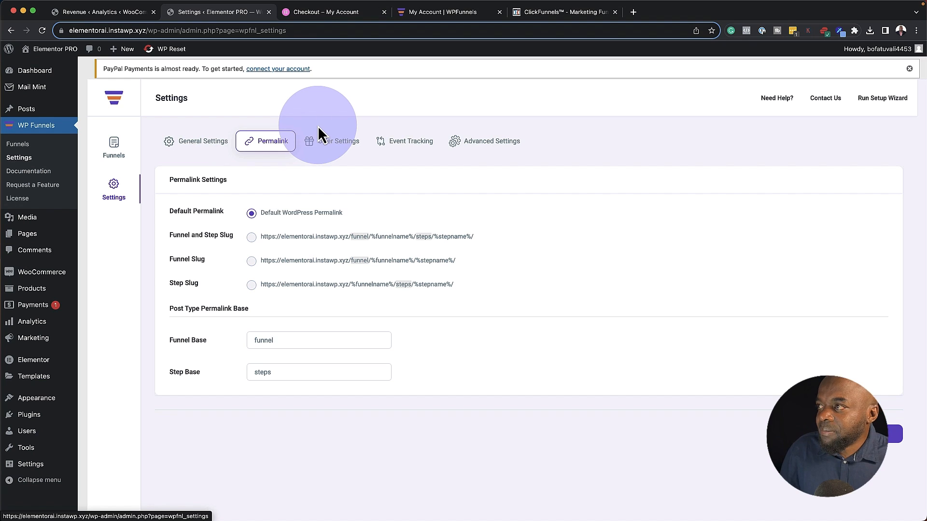
click(339, 147)
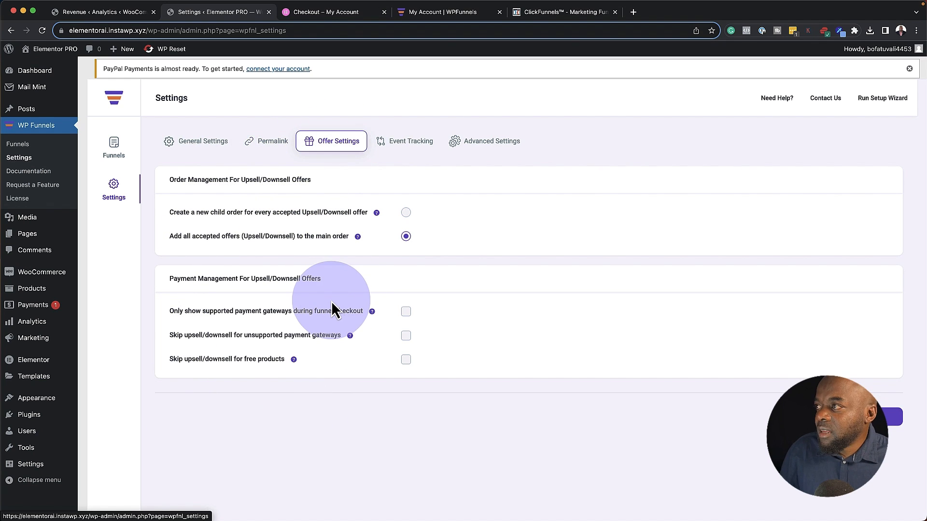
click(427, 150)
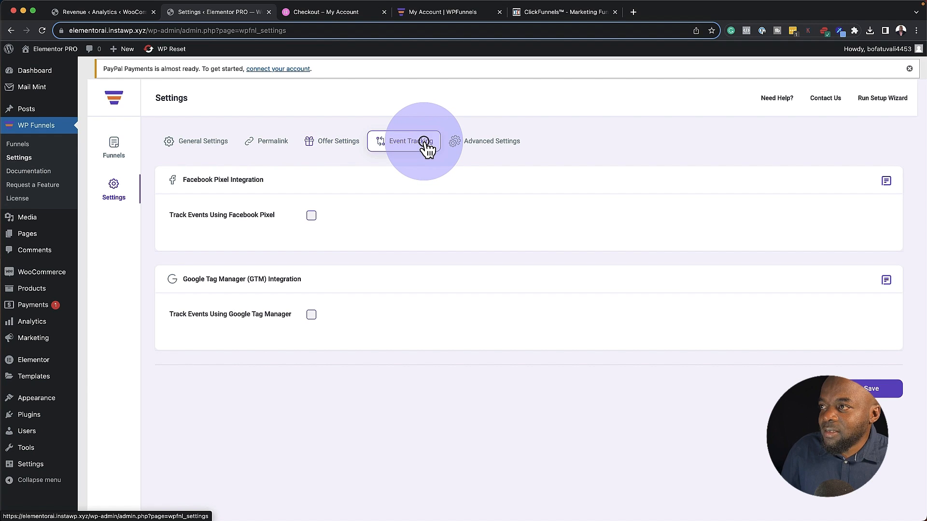
click(311, 216)
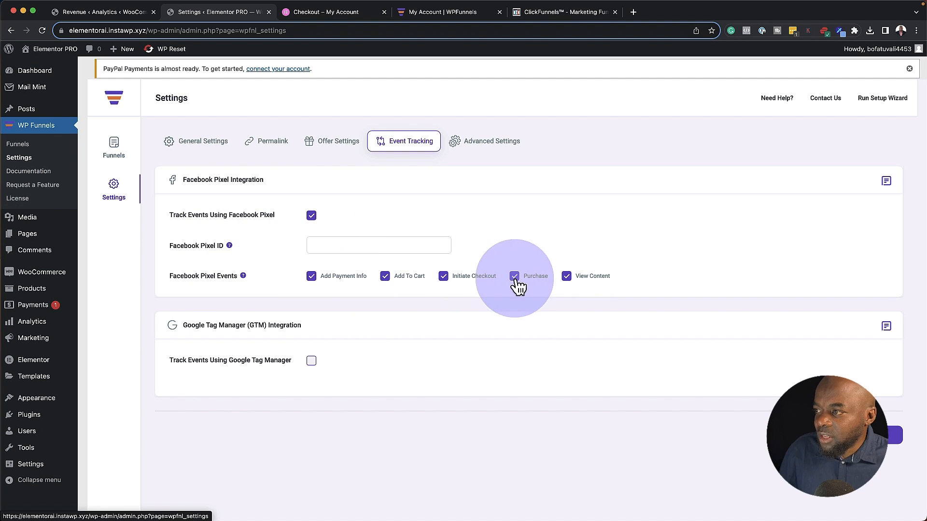
click(311, 361)
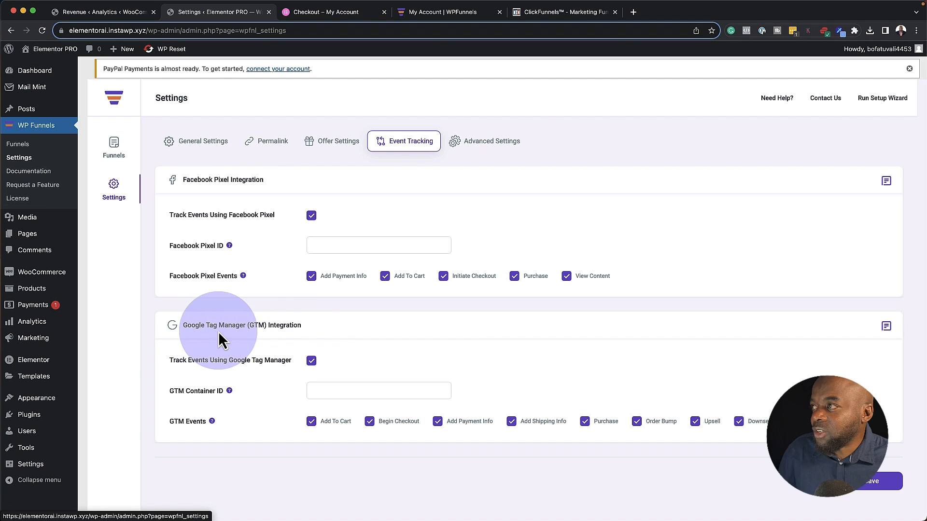
Review the WP Funnels advanced settings (basic tools, reCAPTCHA, rollback), then return to the Funnels list
click(491, 145)
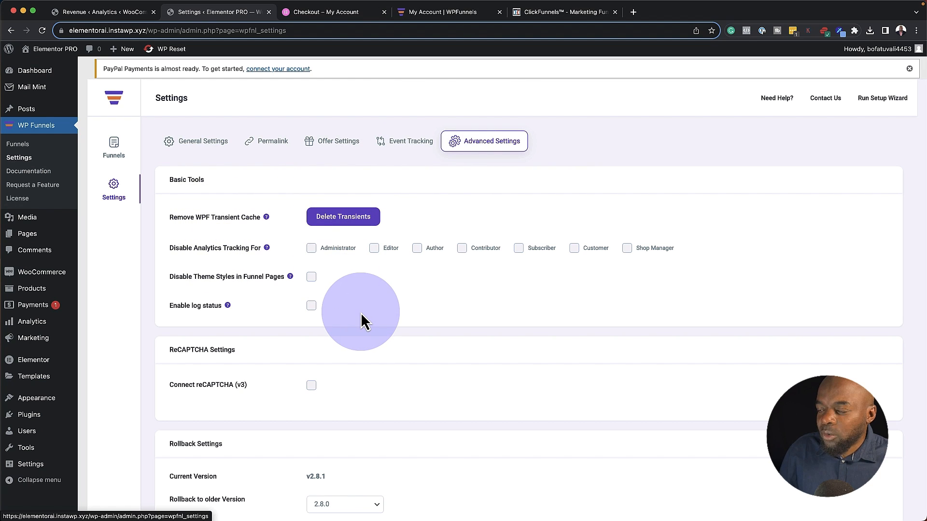
scroll(363, 321, down, 2)
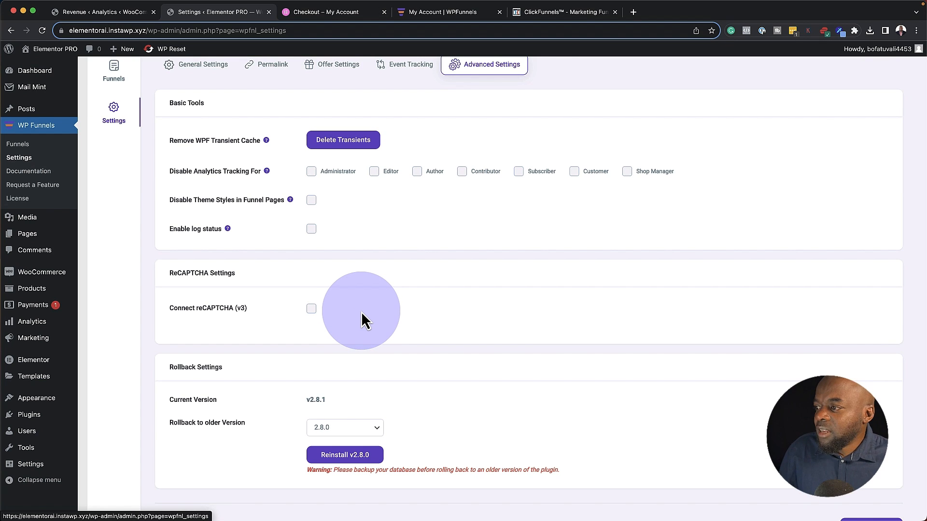
scroll(361, 311, down, 1)
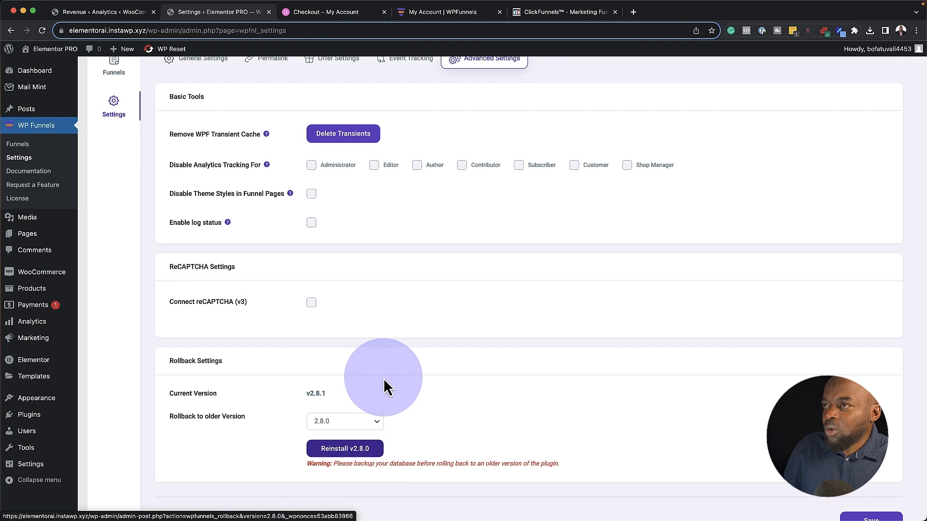
scroll(321, 306, up, 3)
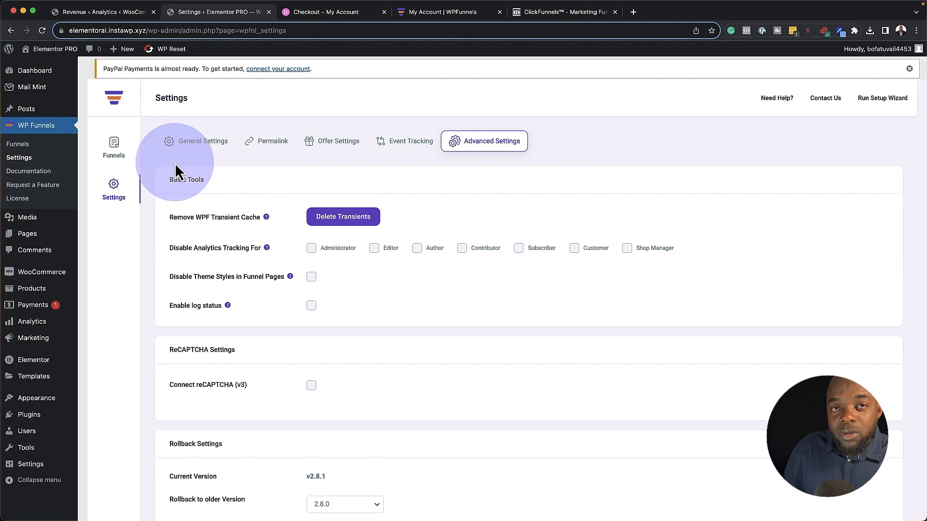
click(118, 151)
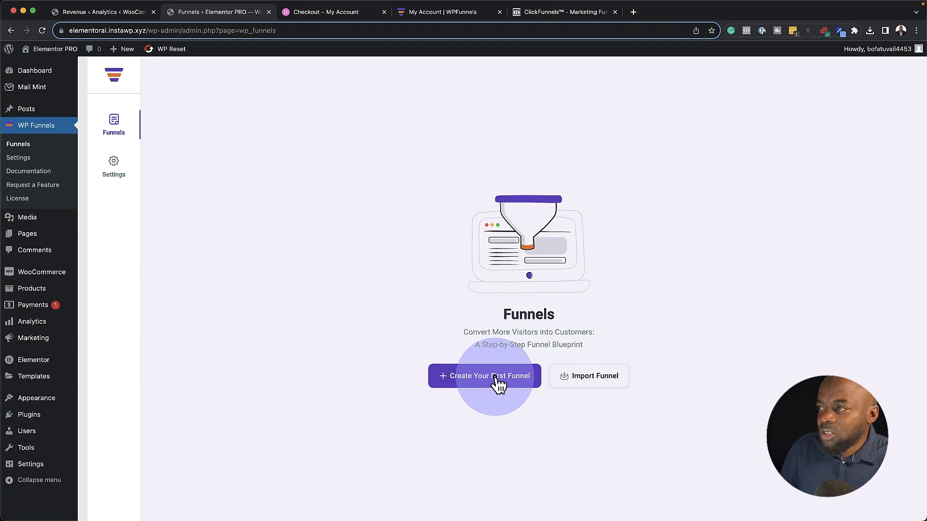
Browse the Beauty, Business Coach and Digital Marketer templates, then import the Online Course Pro template
click(498, 382)
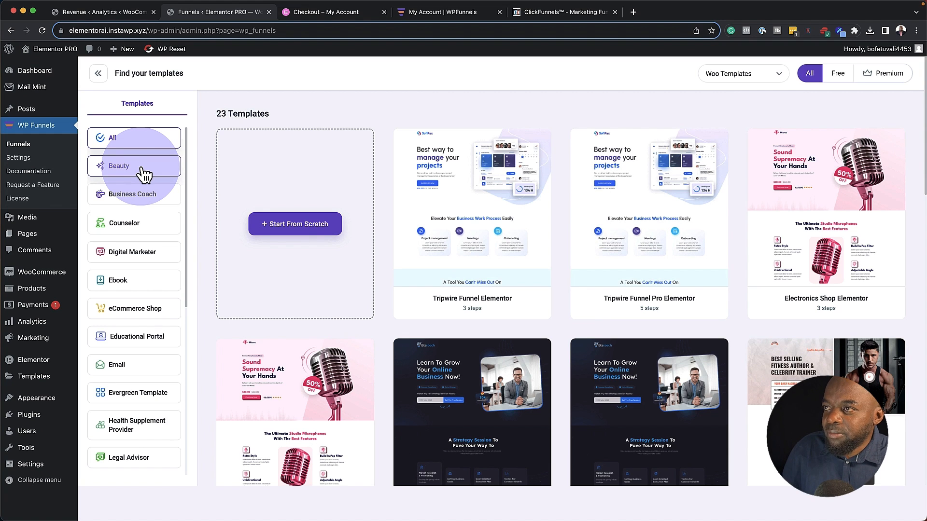
click(141, 167)
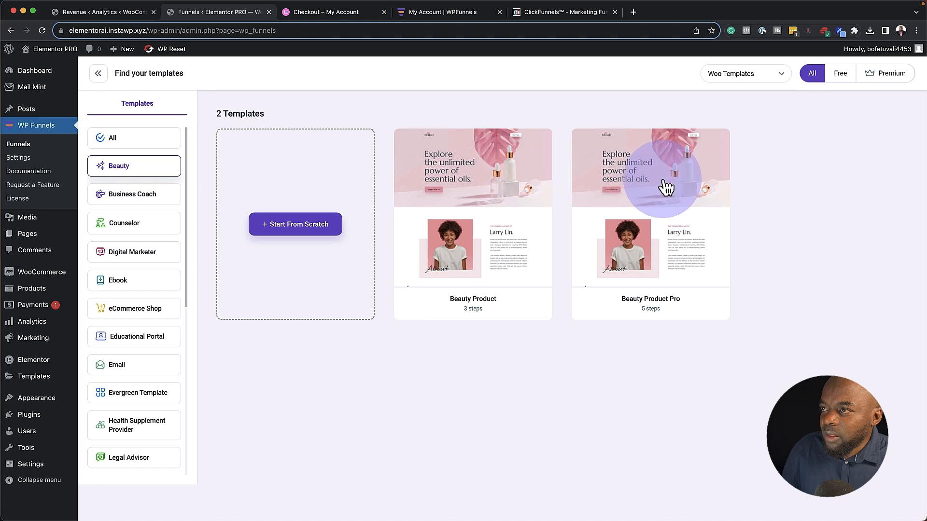
click(151, 199)
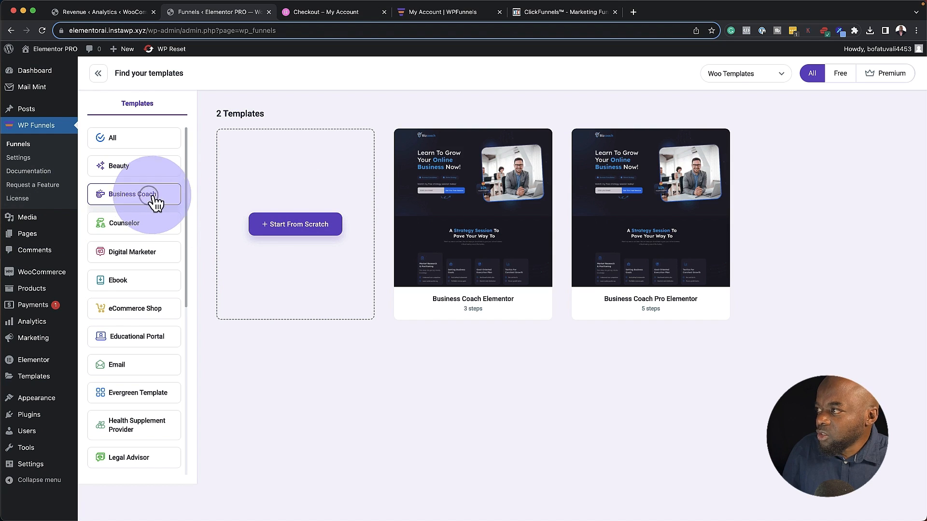
click(153, 256)
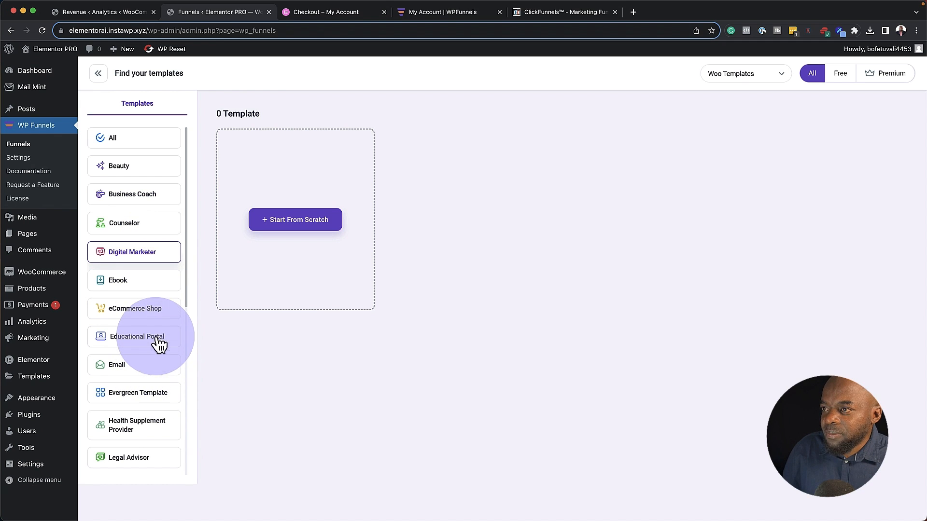
click(146, 373)
scroll(559, 408, down, 6)
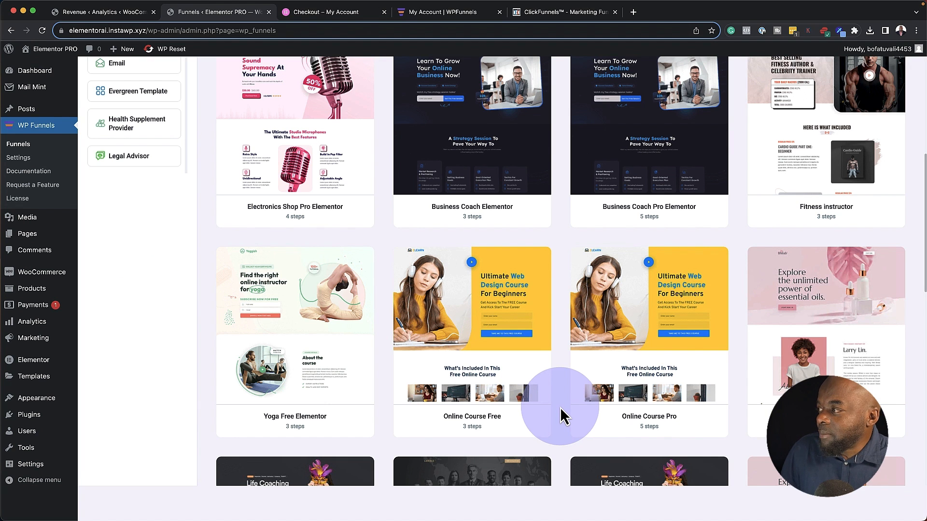
click(654, 304)
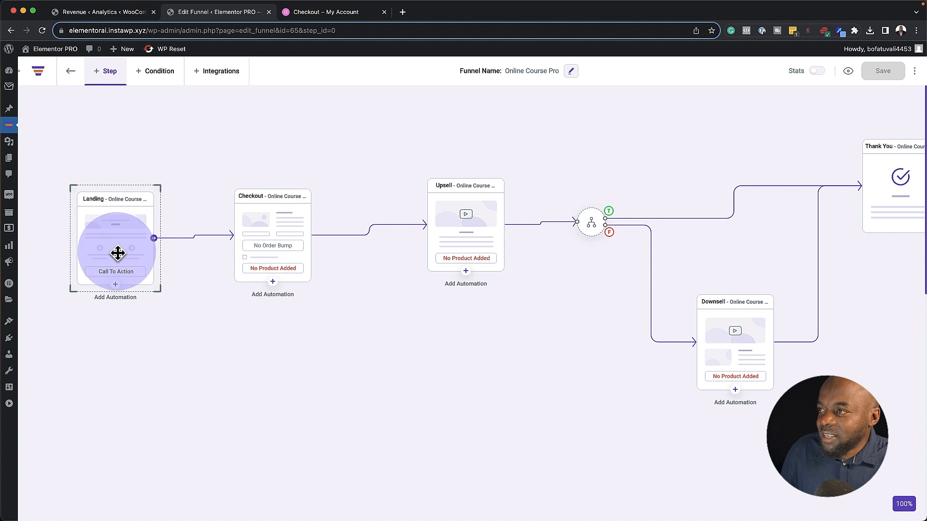
Move the condition node, Thank You and Downsell cards to new canvas spots and save
drag(116, 255, 120, 252)
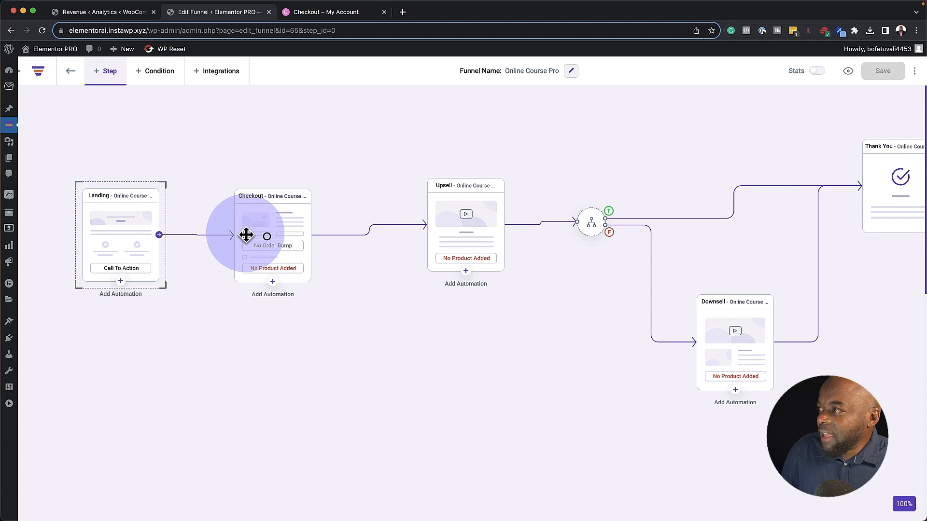
click(469, 249)
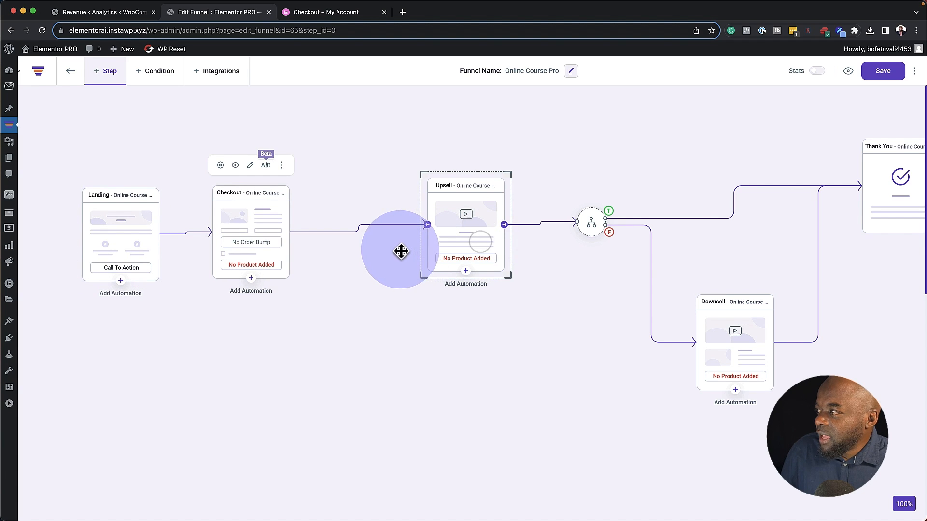
drag(591, 225, 579, 232)
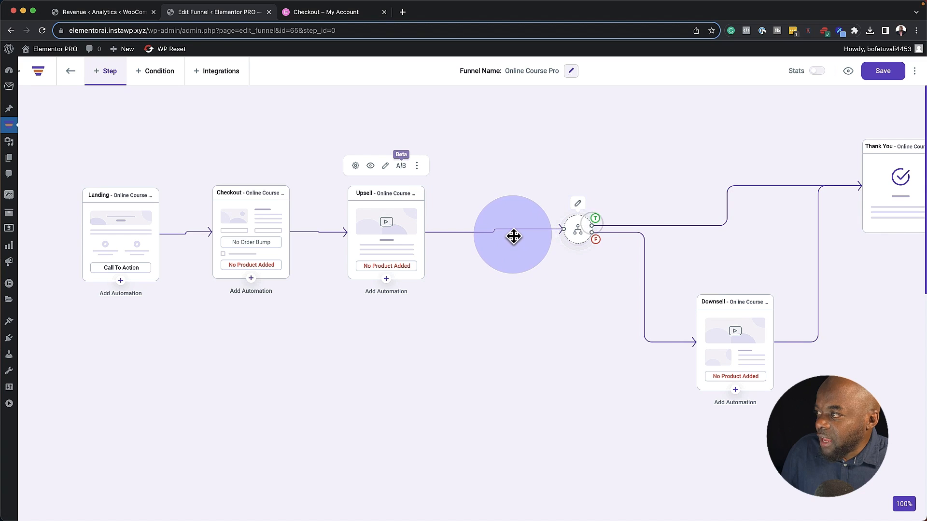
drag(514, 235, 514, 236)
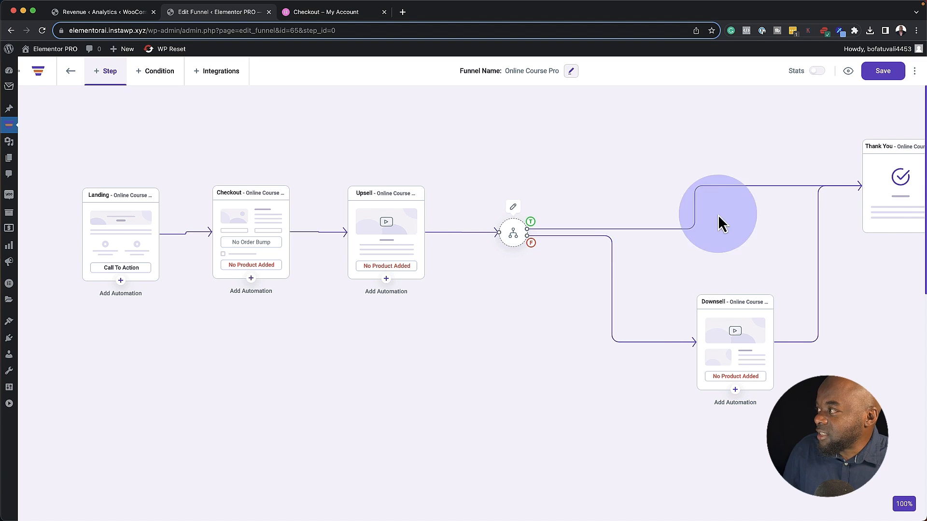
drag(680, 186, 738, 180)
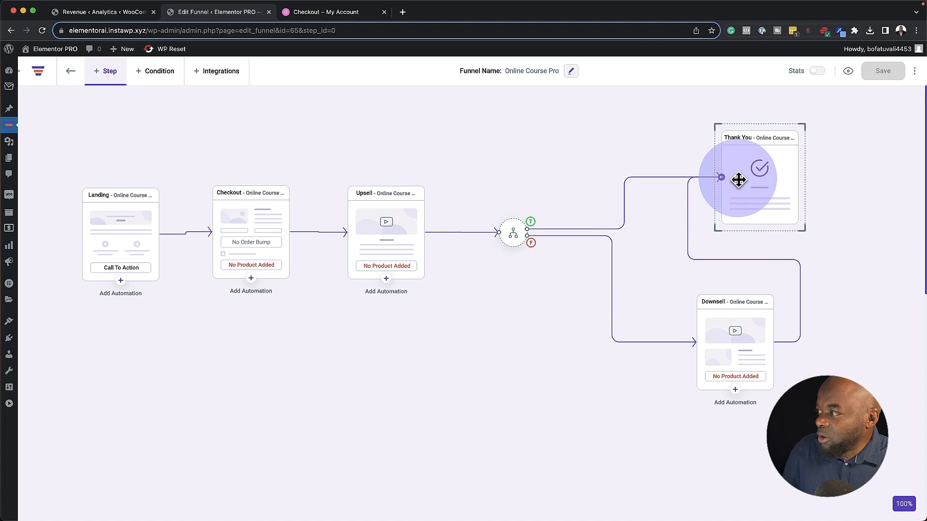
drag(716, 311, 617, 350)
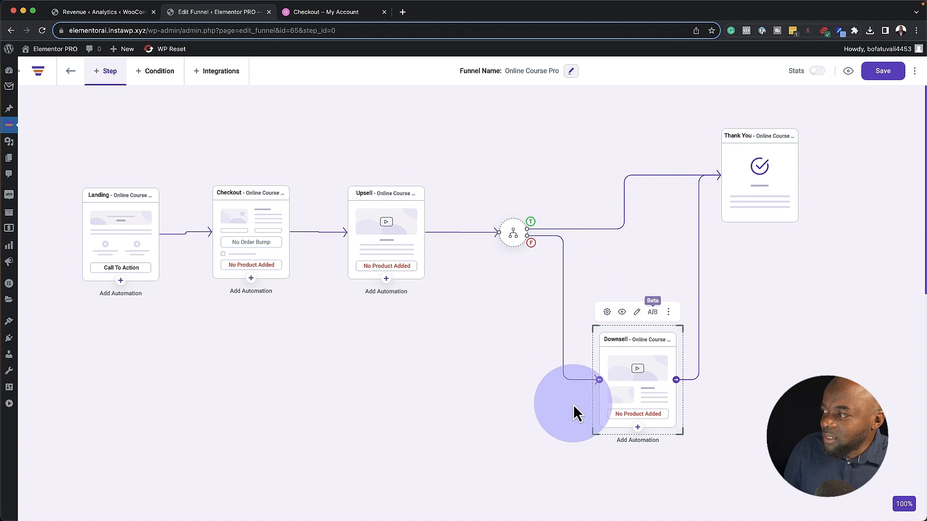
key(super+s)
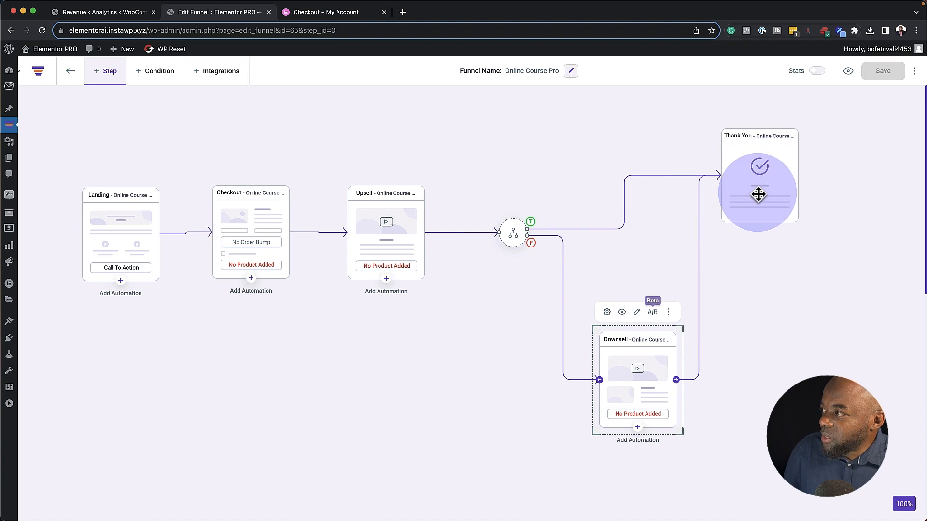
Shift the Thank You card further left and nudge the Landing card slightly
drag(759, 195, 730, 198)
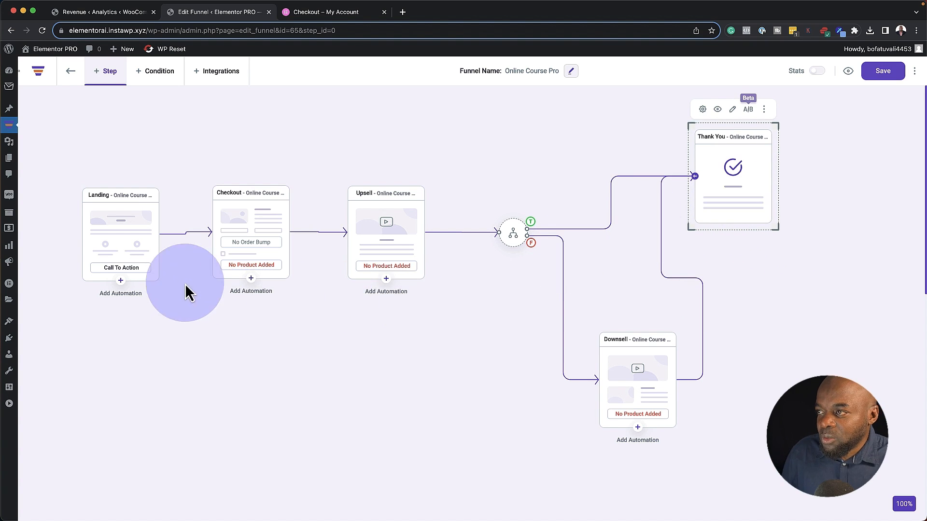
click(113, 230)
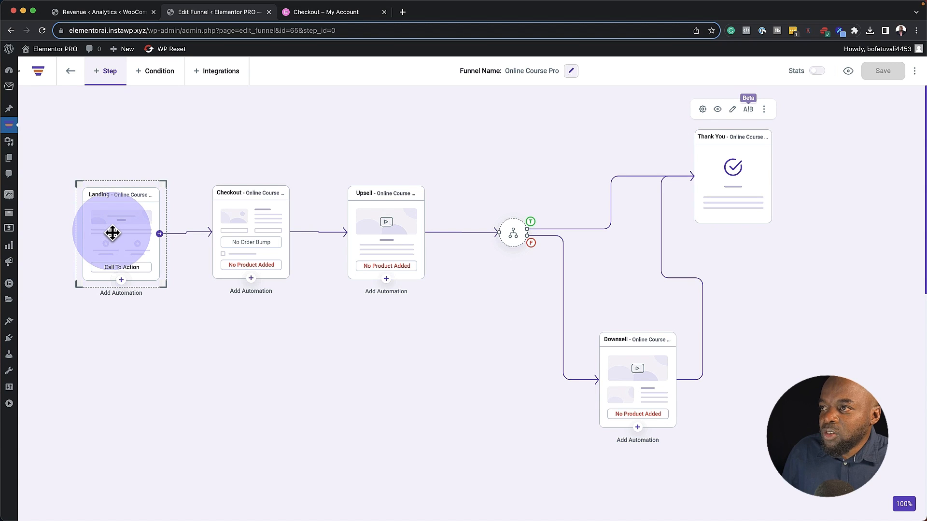
drag(113, 233, 114, 230)
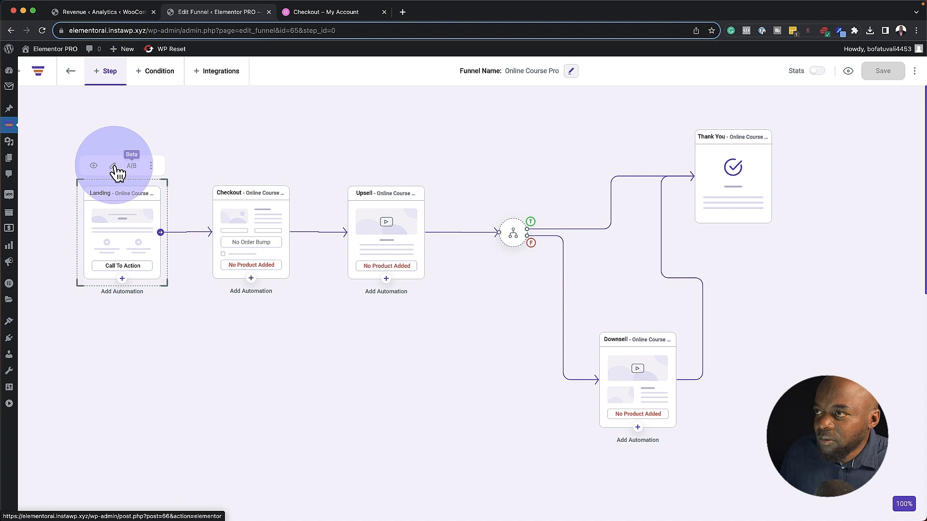
Open the landing page in Elementor and confirm the GET THE COURSE NOW button type is Next Step
click(114, 166)
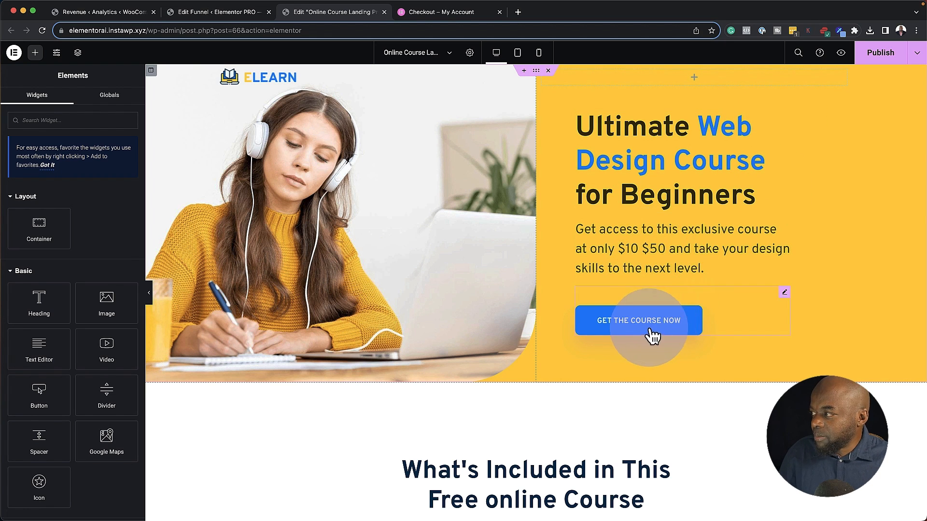
click(784, 291)
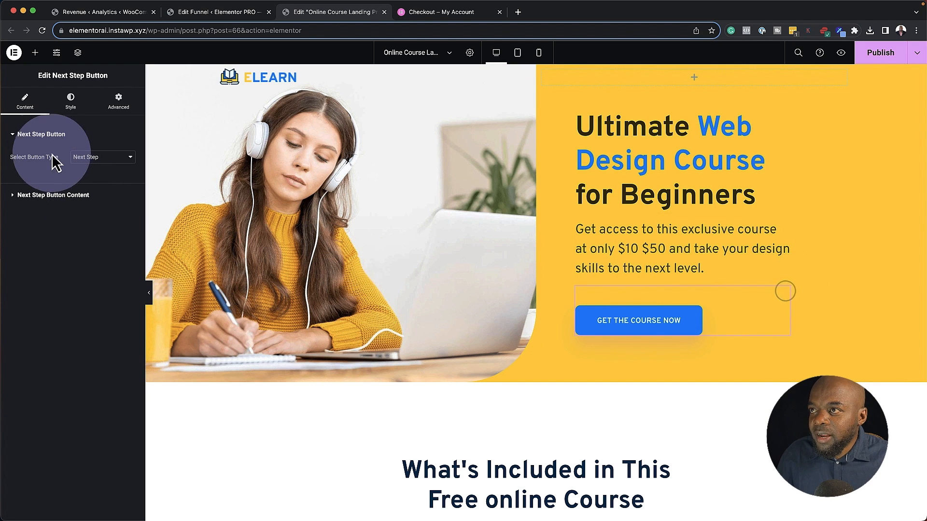
click(102, 158)
click(98, 223)
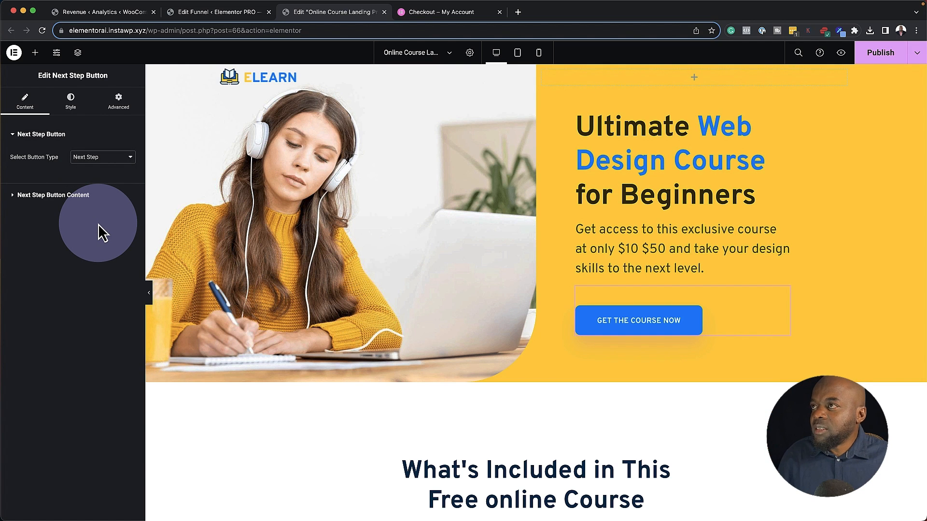
click(218, 11)
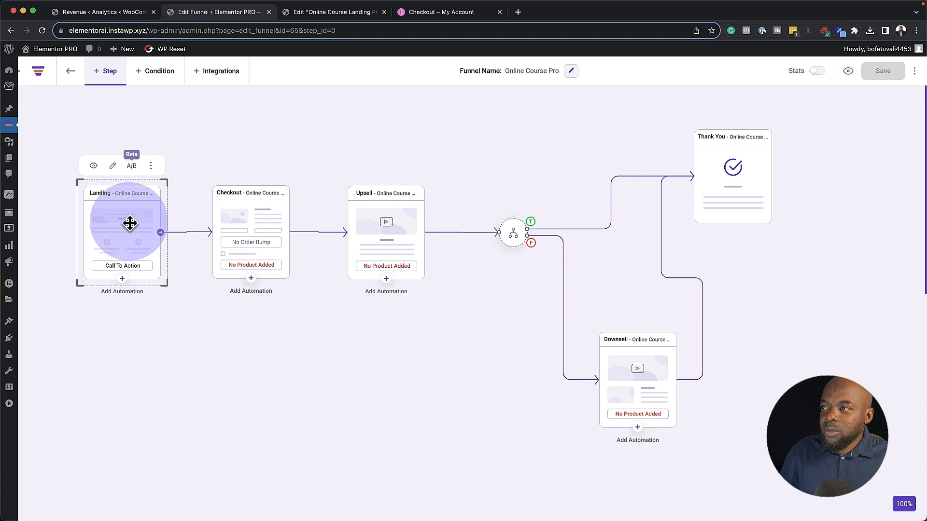
Open the Checkout step's Products settings, which show no products and a 0.00 total
click(243, 220)
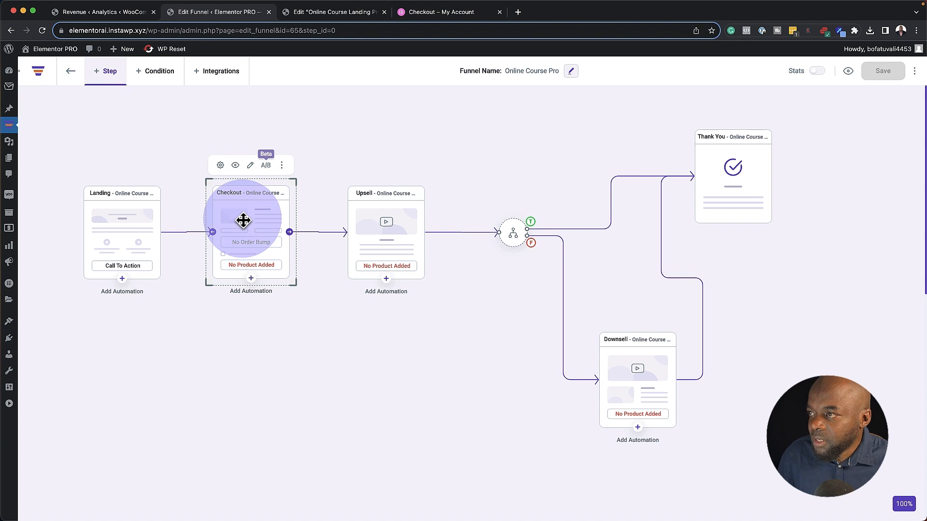
click(244, 221)
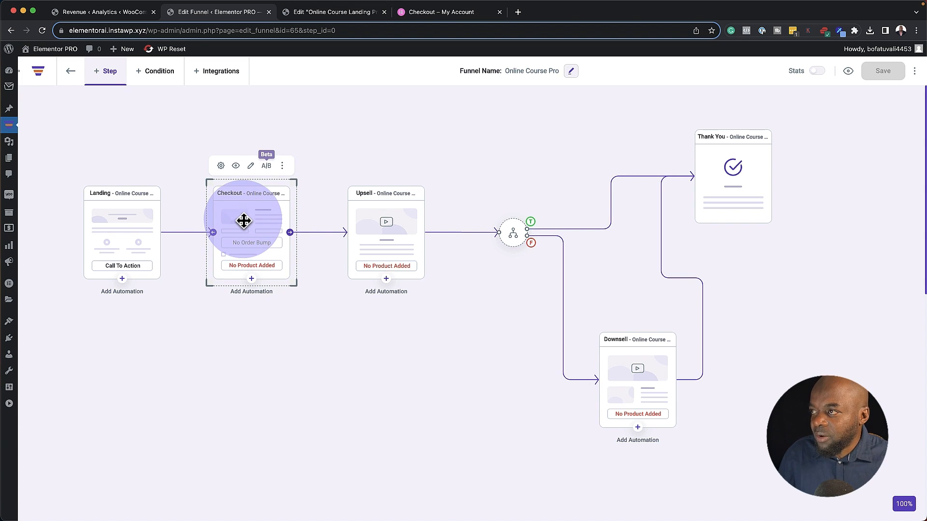
click(221, 167)
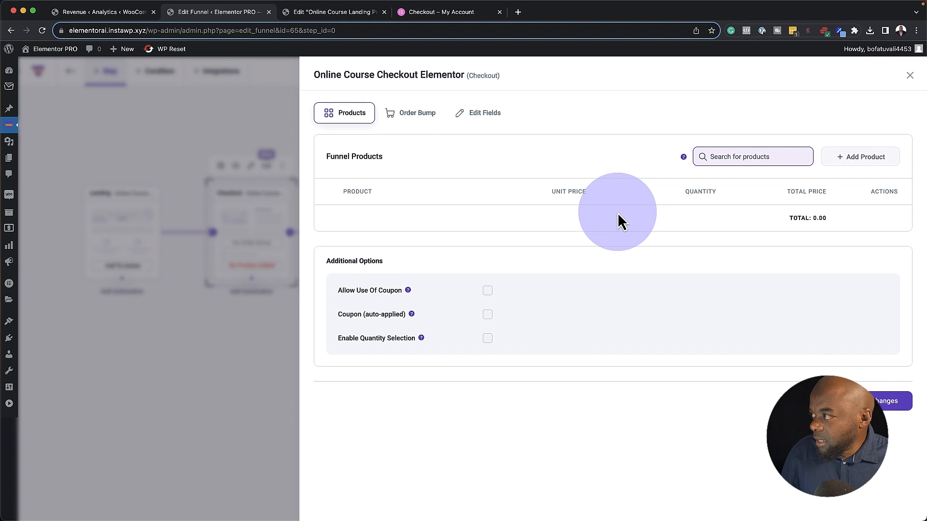
Search 'pro' and add Product A, quantity 1 at $149.00, to the checkout's funnel products
click(728, 158)
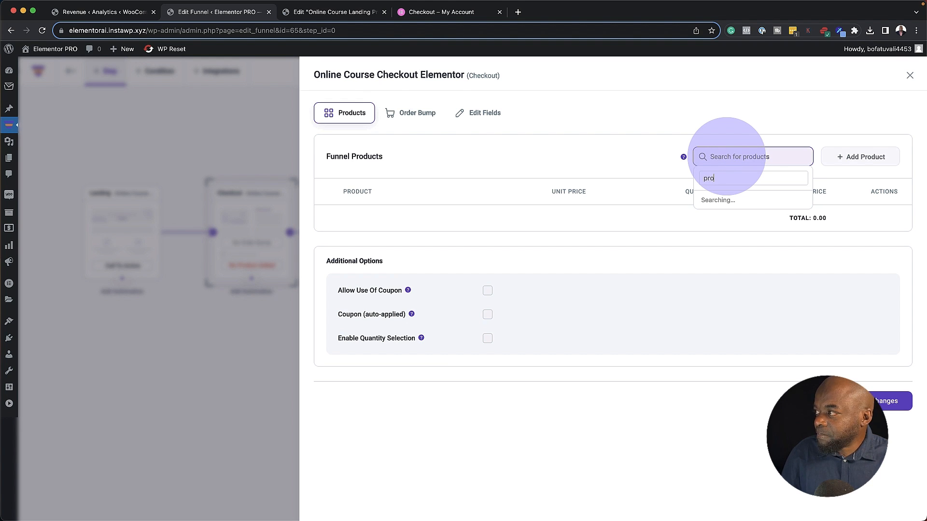
click(735, 200)
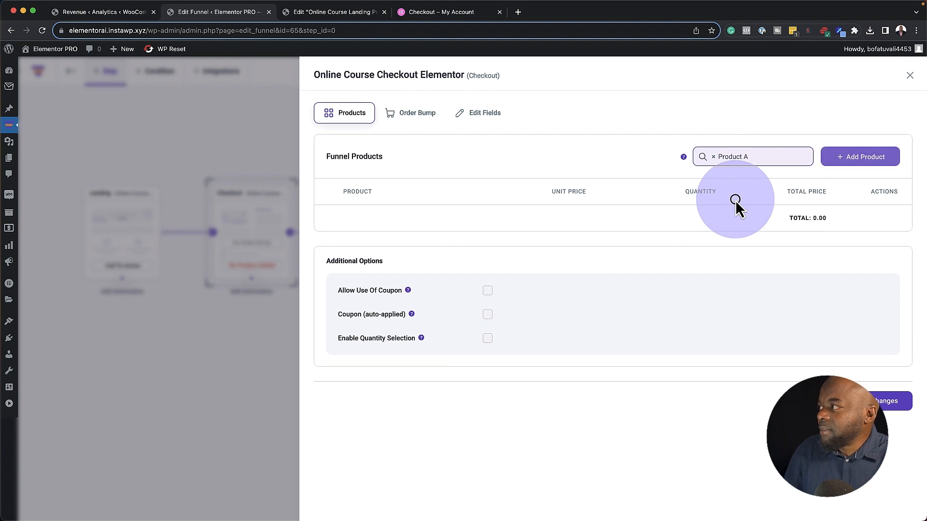
click(862, 157)
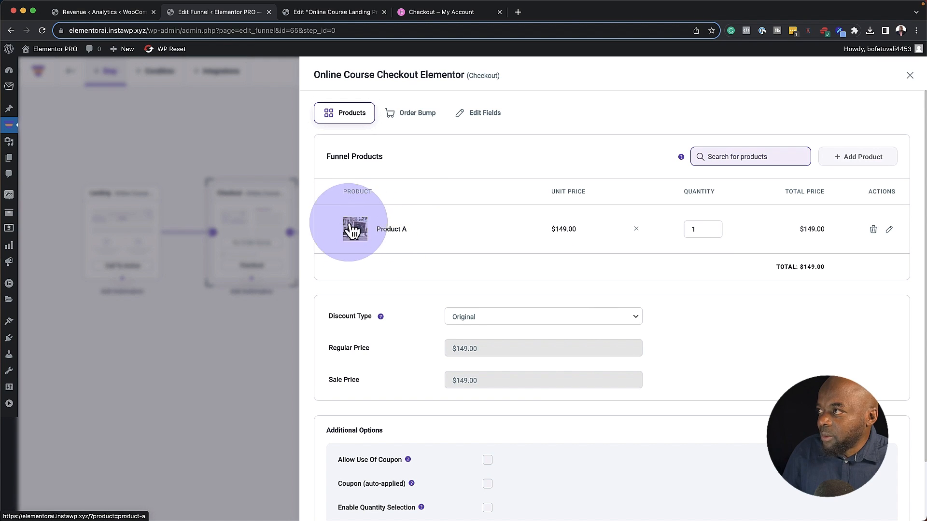
scroll(390, 402, down, 3)
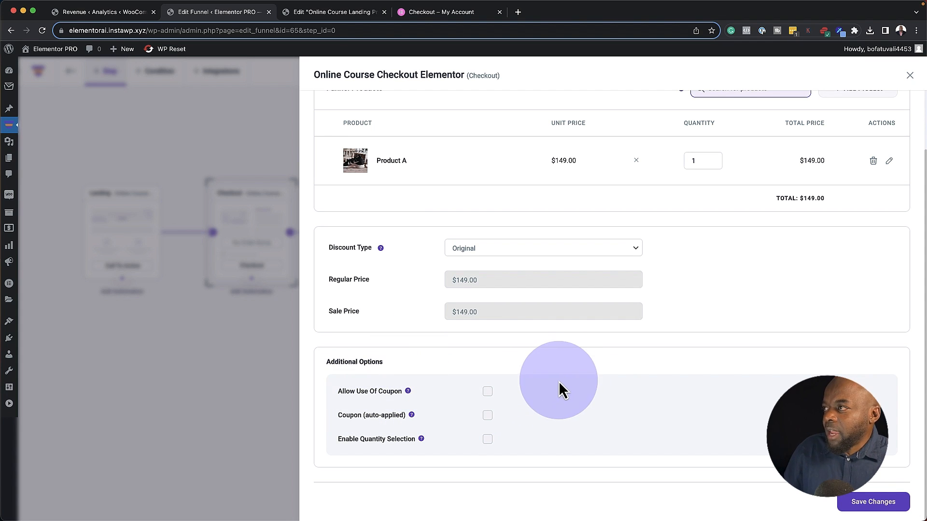
scroll(555, 382, up, 3)
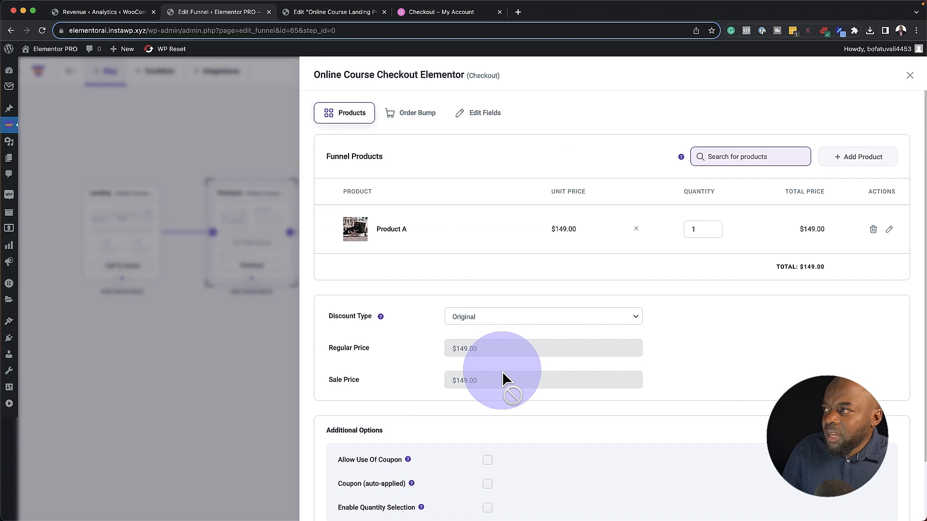
Add a new order bump to the Checkout step and toggle it off
click(419, 114)
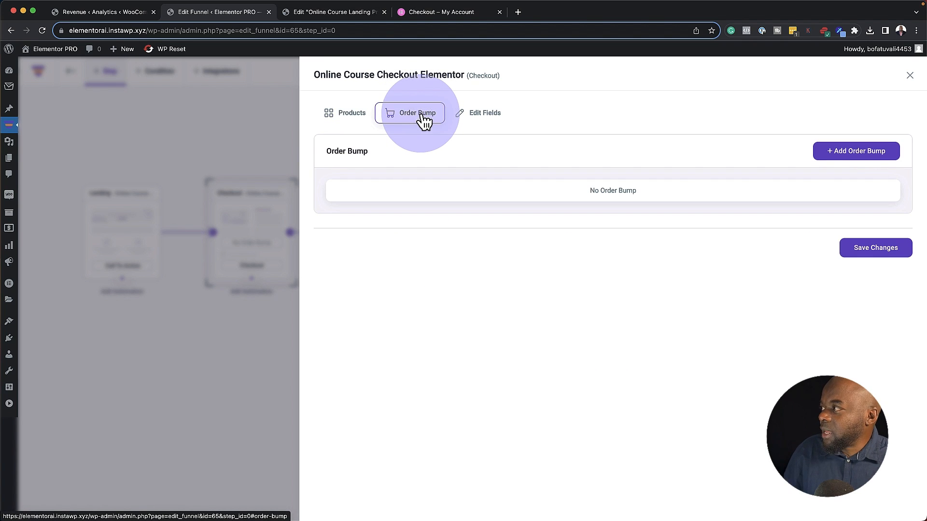
click(854, 152)
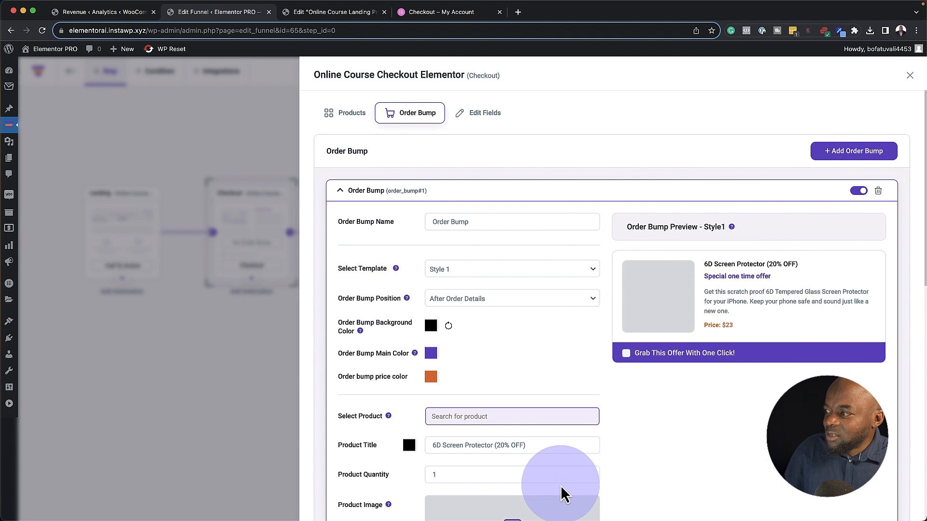
scroll(723, 465, down, 4)
scroll(723, 464, down, 3)
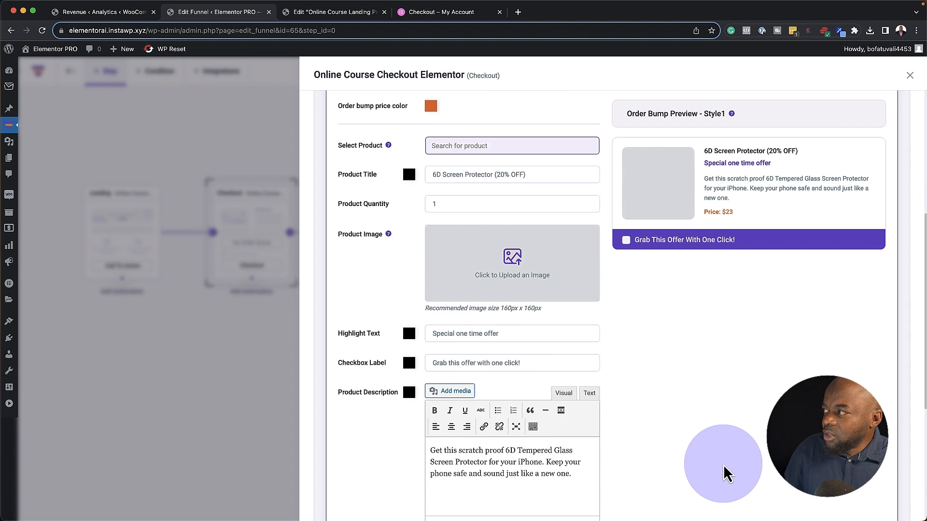
scroll(723, 465, up, 6)
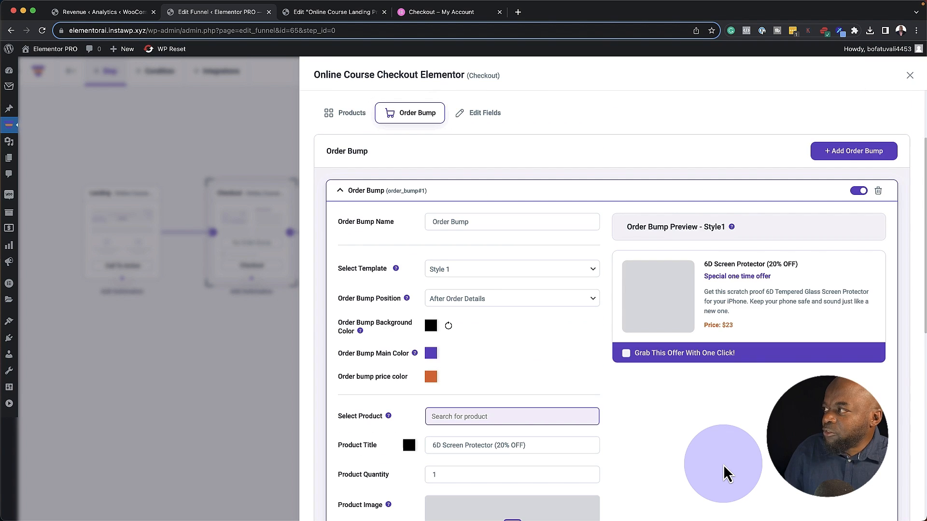
click(858, 191)
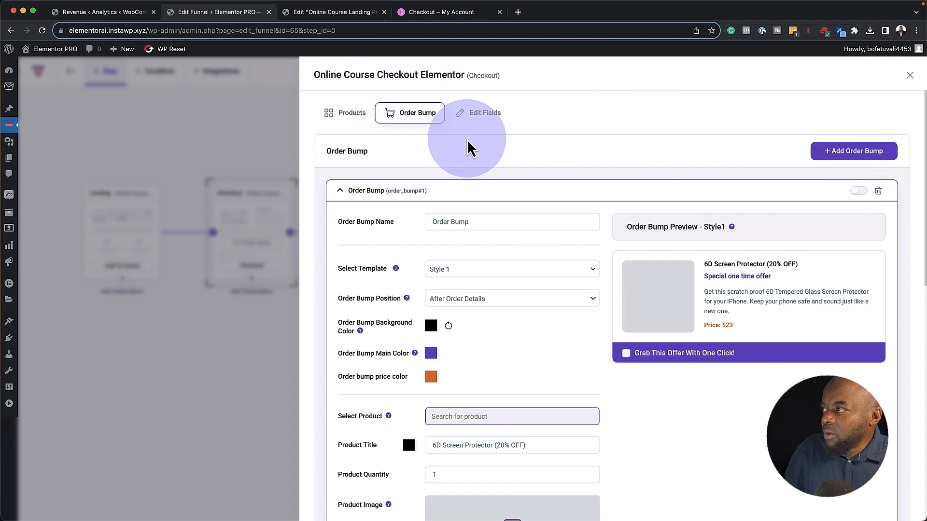
click(486, 114)
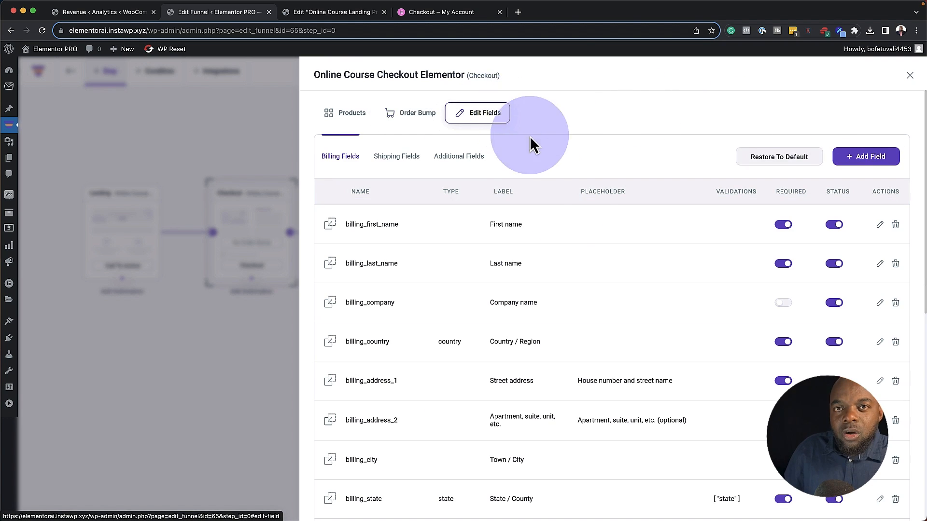
Scroll the Edit Fields list down to Additional Options, then close the Checkout settings drawer
click(609, 251)
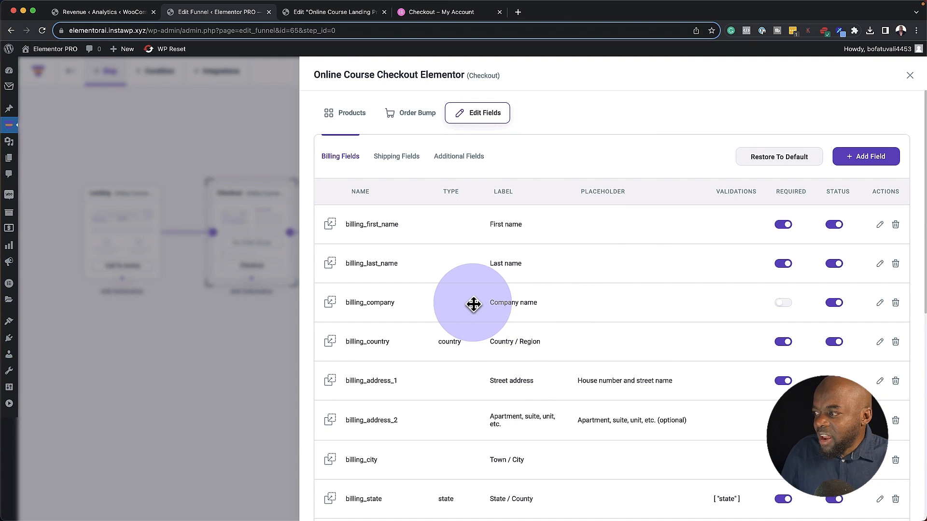
scroll(563, 425, down, 2)
scroll(563, 425, down, 1)
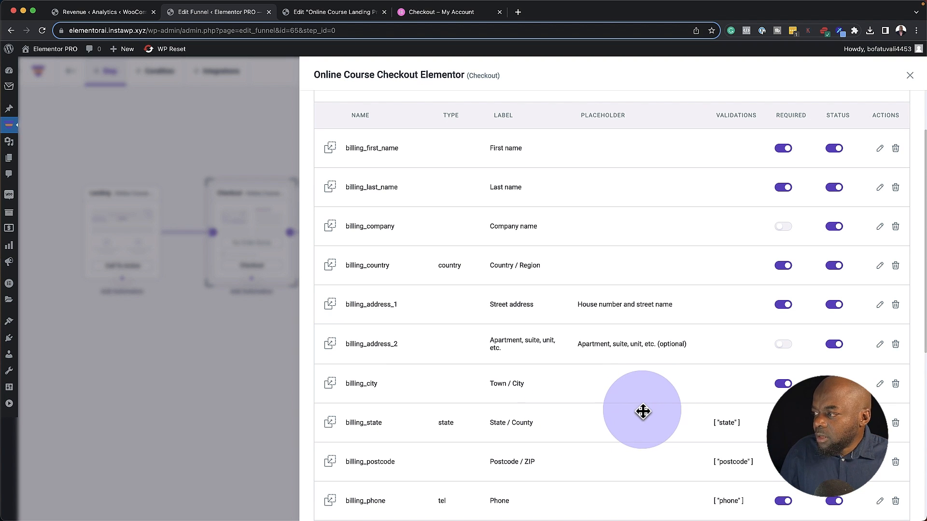
scroll(643, 410, down, 3)
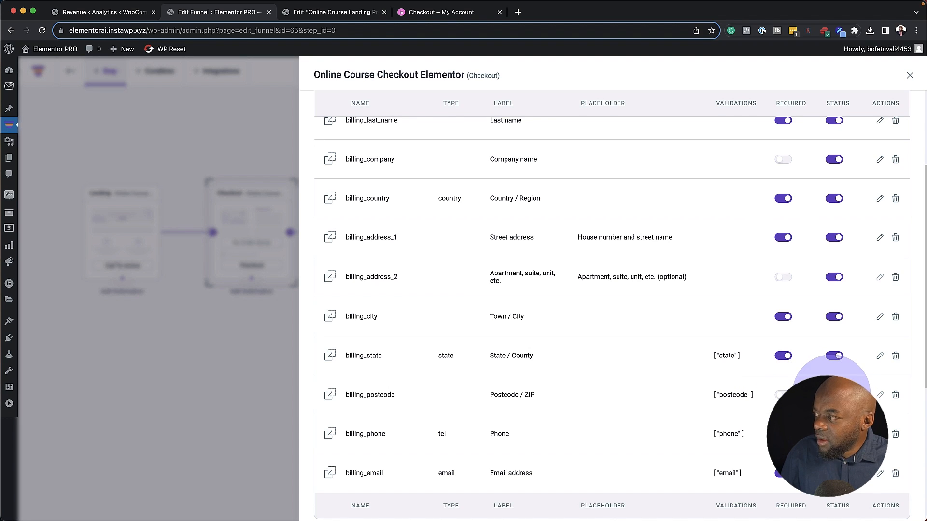
scroll(543, 446, down, 10)
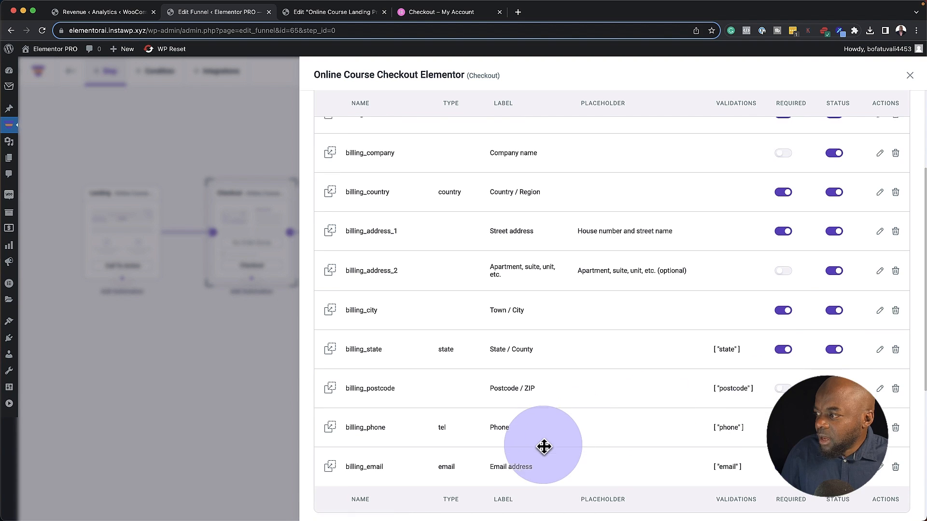
scroll(543, 445, up, 15)
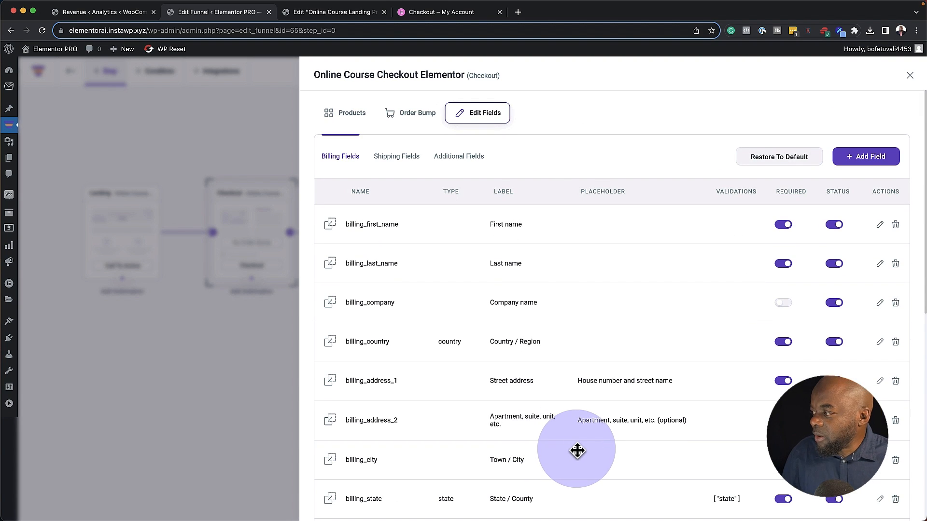
scroll(577, 451, down, 15)
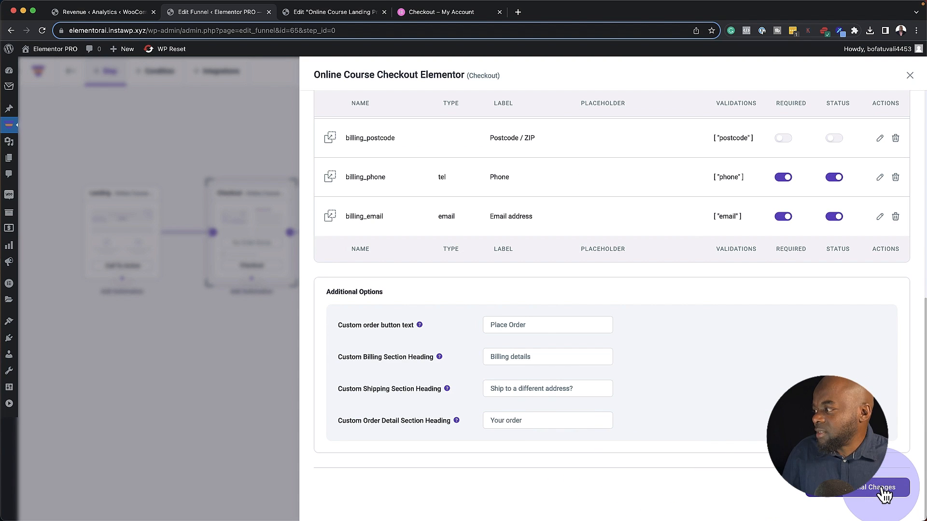
click(910, 75)
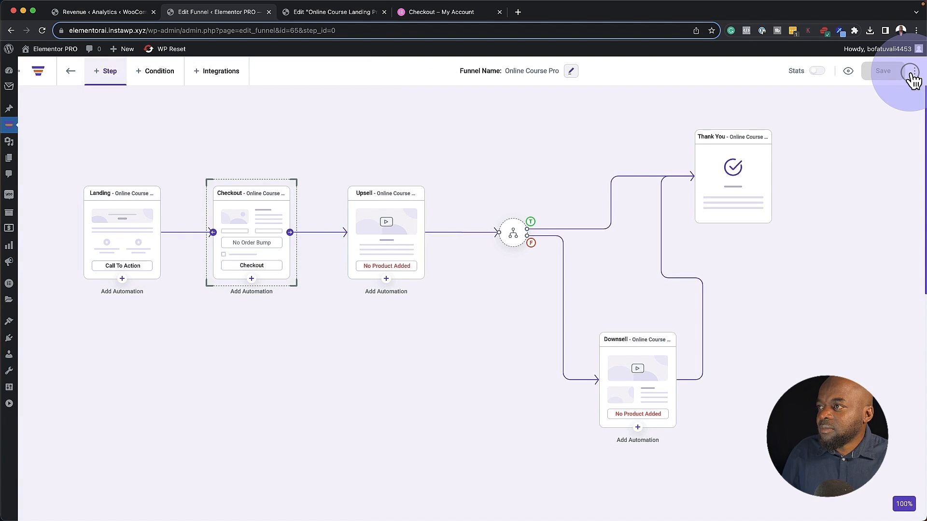
click(235, 166)
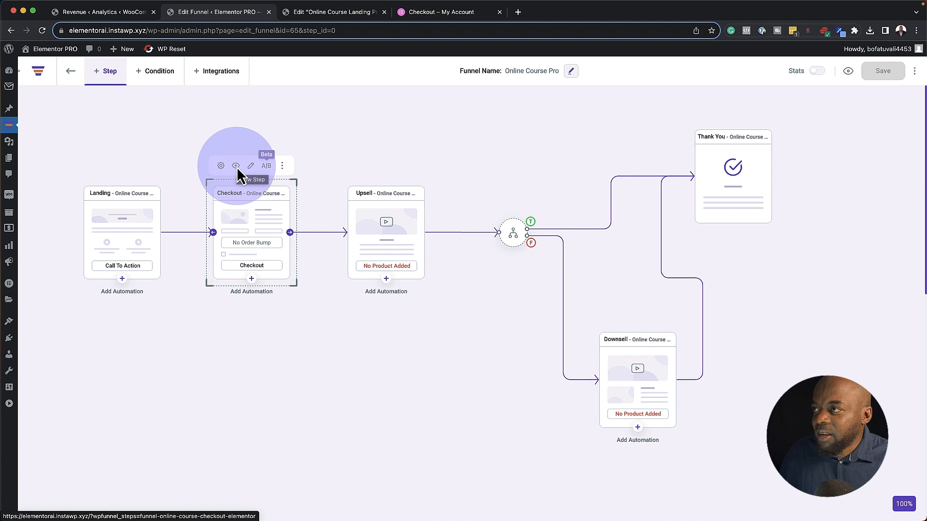
Preview the Advanced Web Design Checkout page and scroll through its billing form and Product A order
click(236, 166)
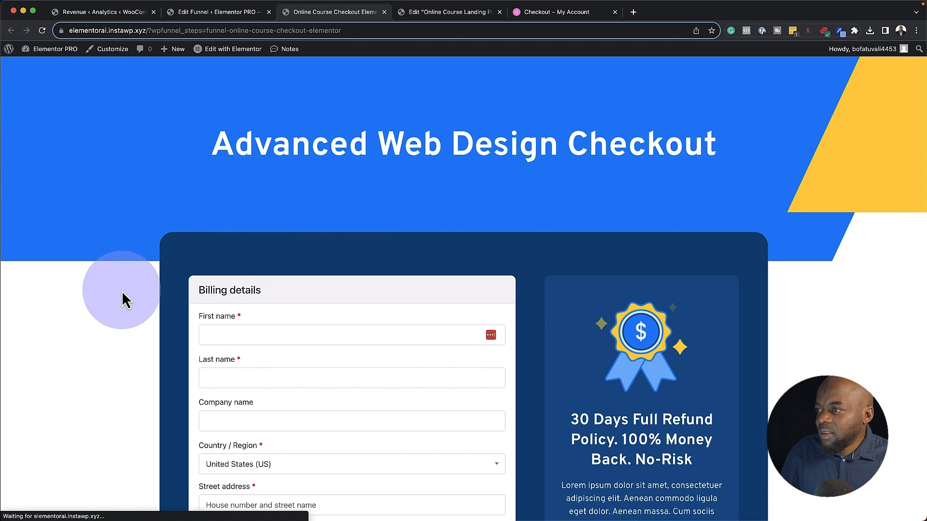
scroll(86, 325, down, 3)
scroll(86, 317, down, 2)
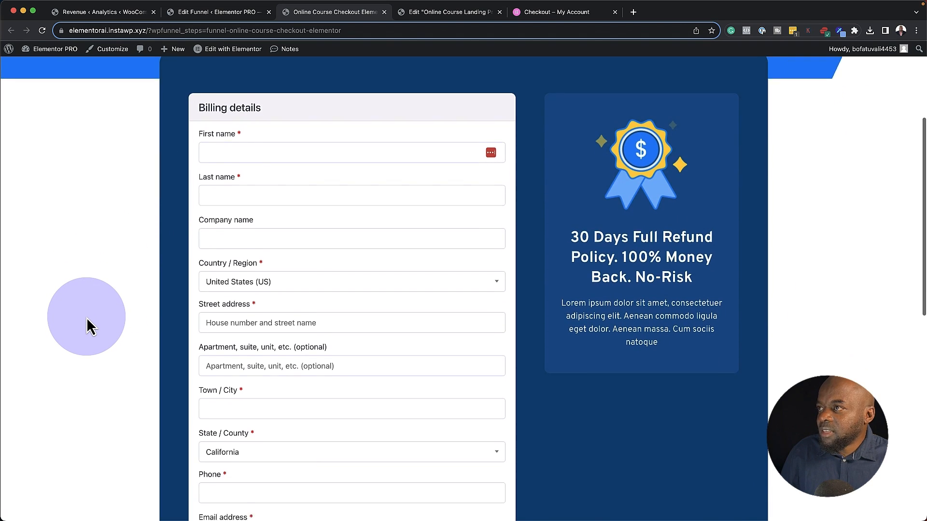
scroll(319, 386, down, 10)
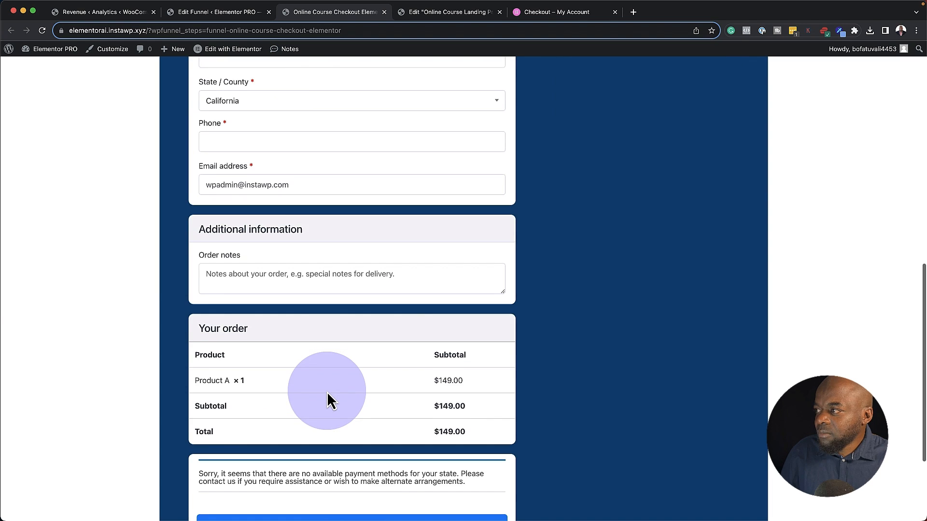
scroll(251, 193, up, 15)
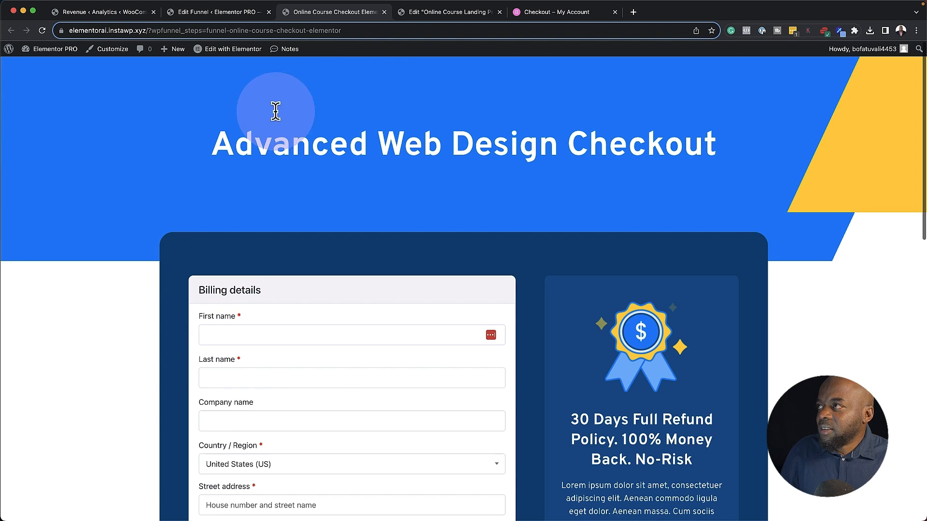
Close the preview and add Product B, found by searching 'product', as the Upsell step's offer
click(385, 13)
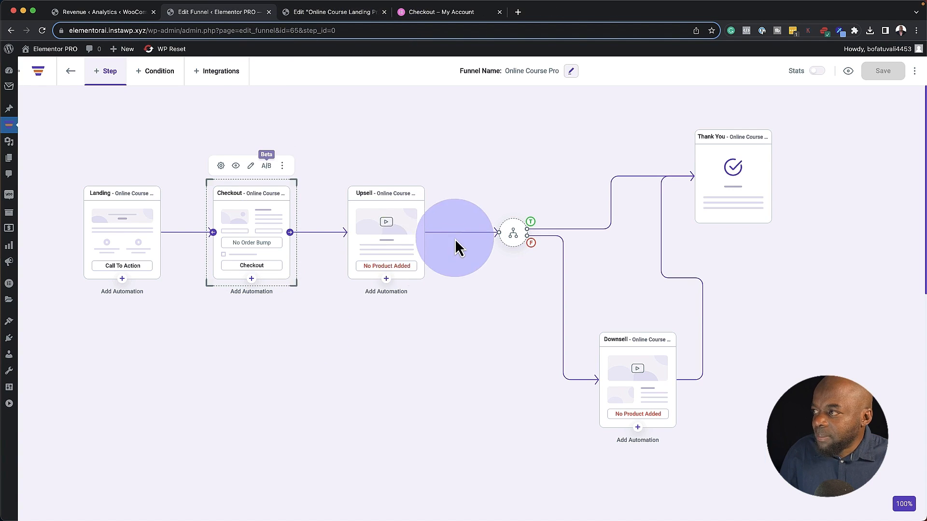
click(386, 221)
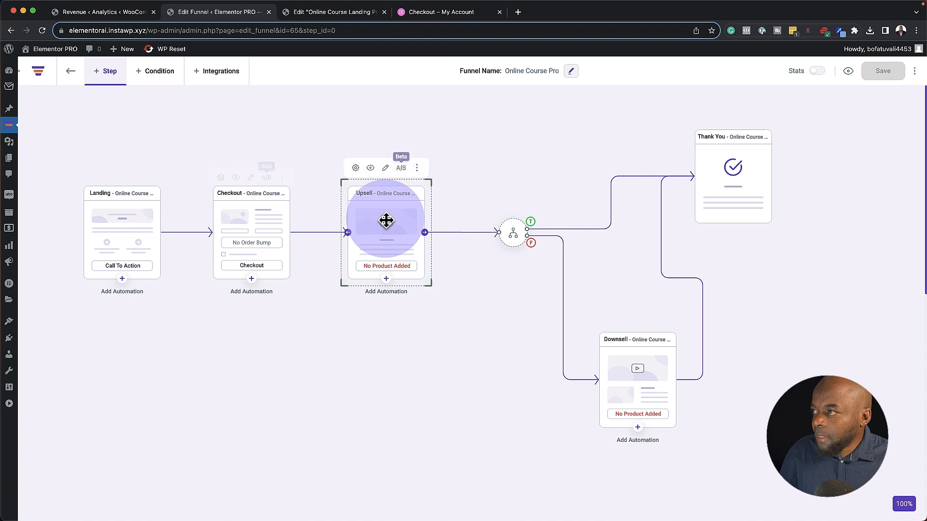
click(356, 166)
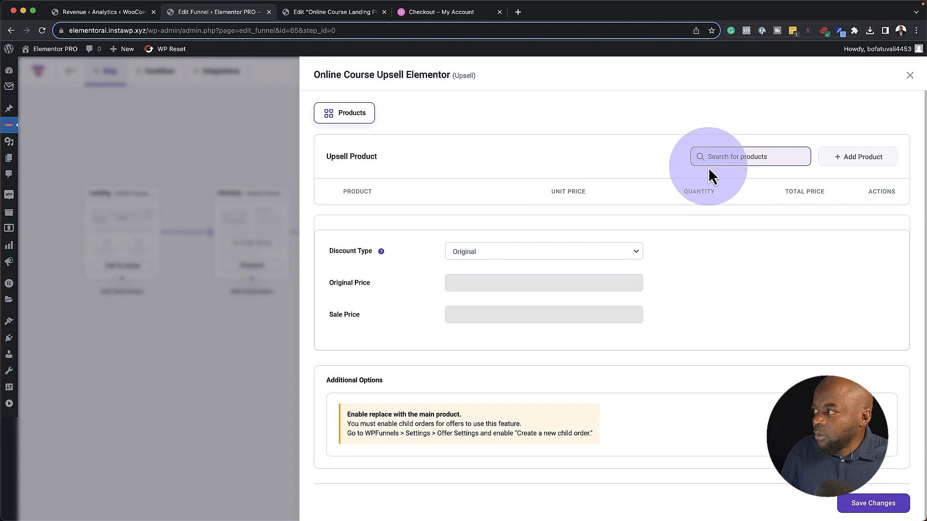
click(709, 160)
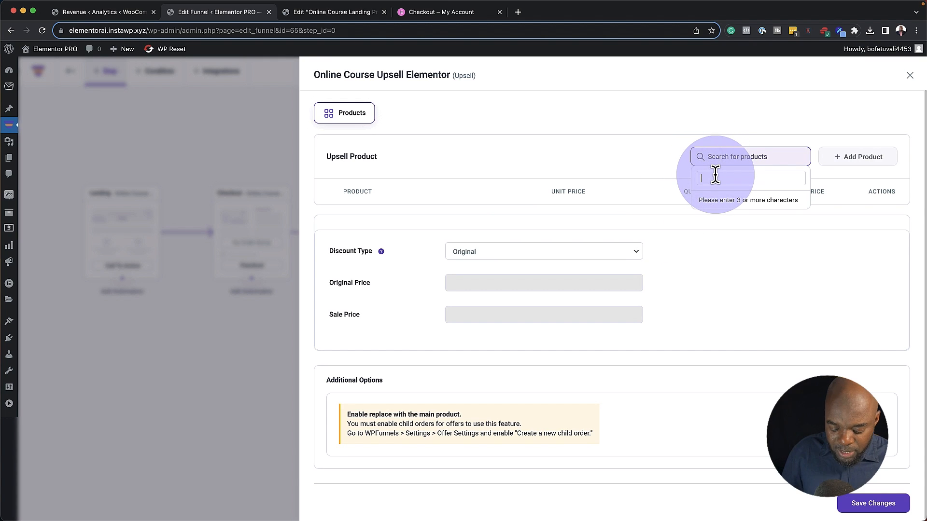
text(pro)
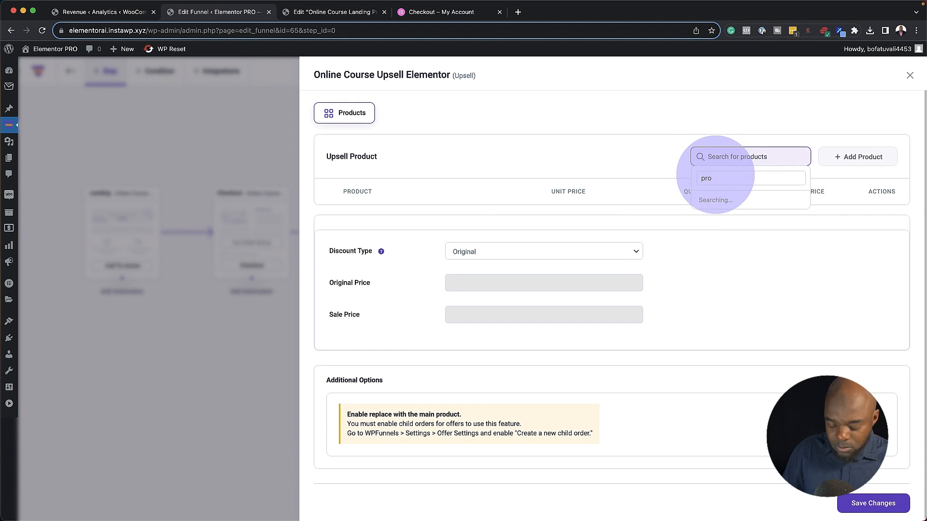
text(duct)
click(725, 239)
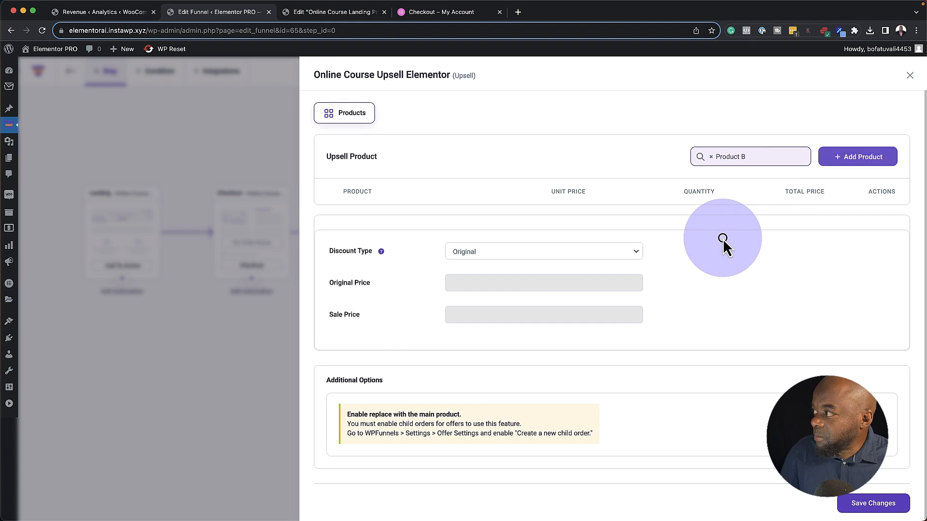
click(871, 159)
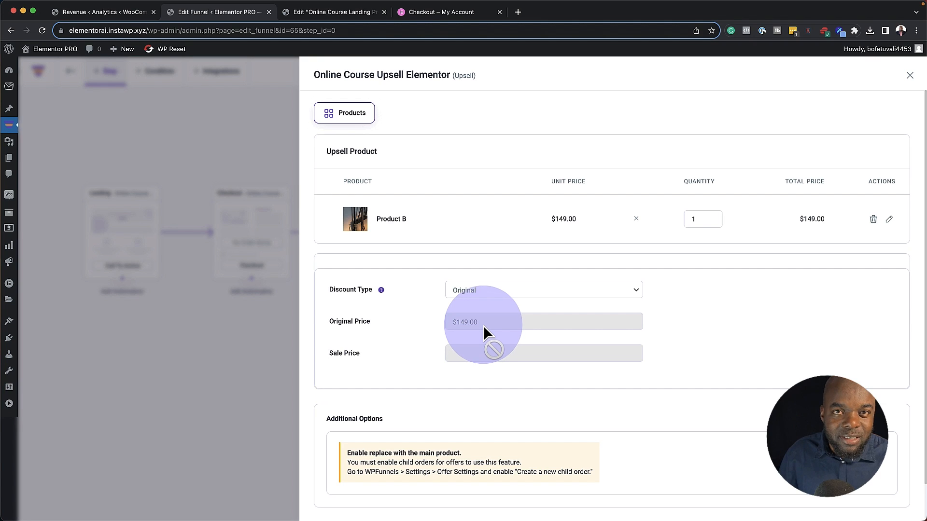
Give Product B a 50% Percentage discount on the Regular price ($74.50), save, and close the panel
click(477, 295)
click(501, 302)
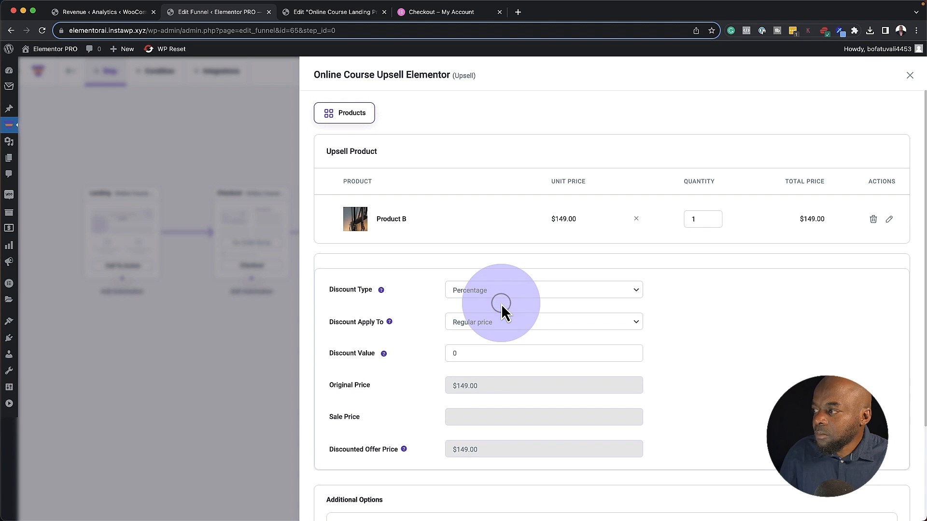
click(492, 323)
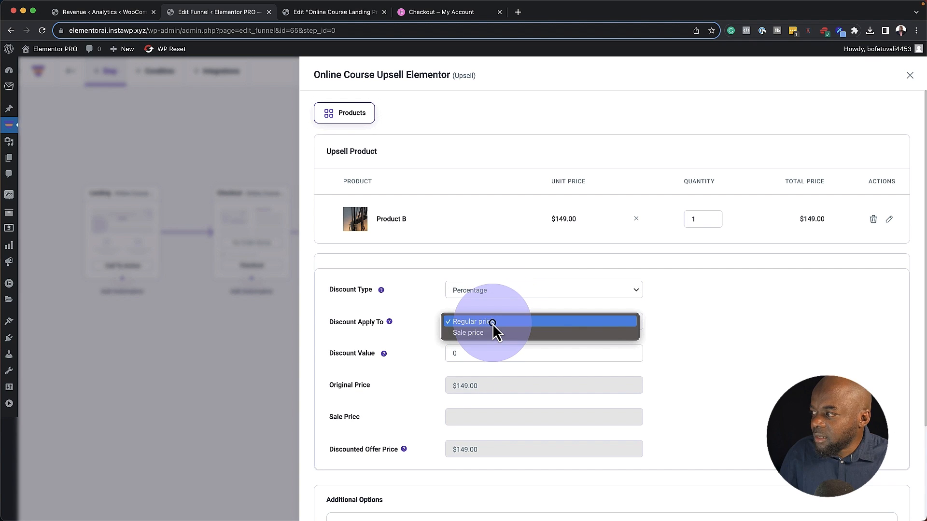
click(750, 340)
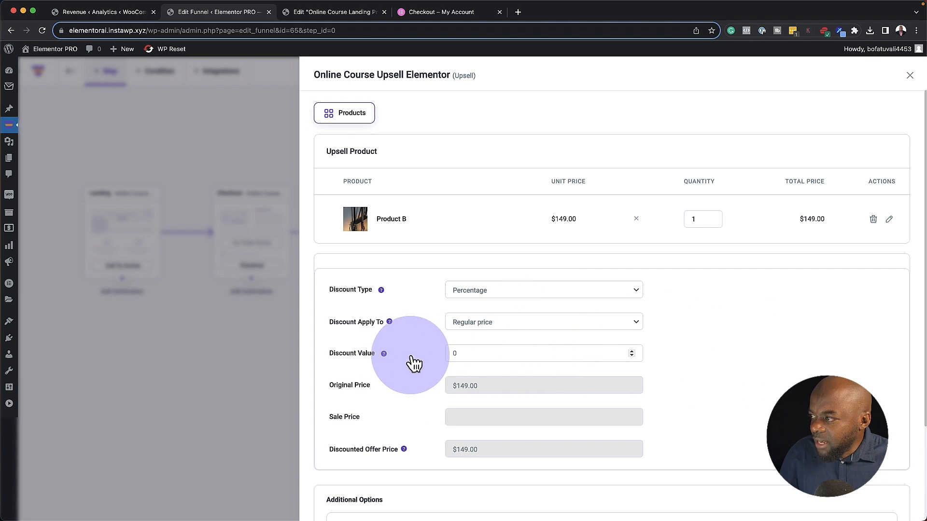
click(453, 354)
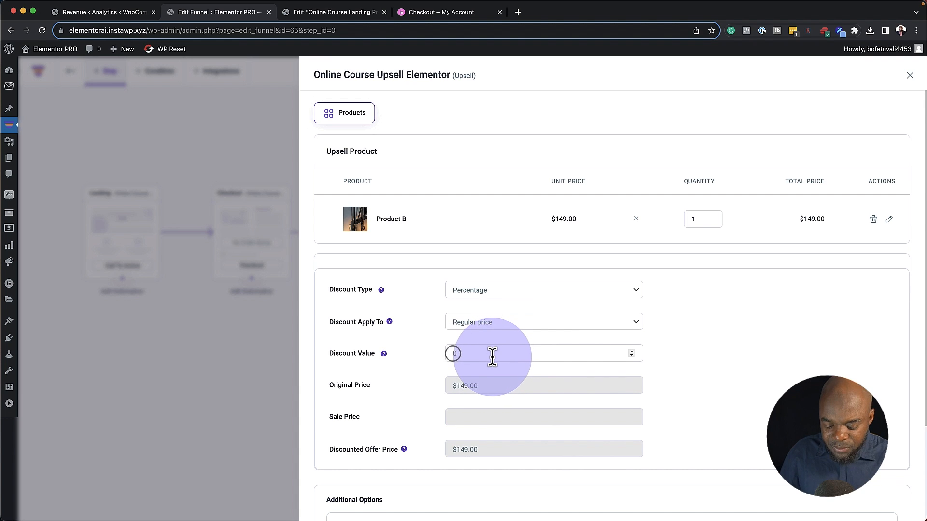
text(50)
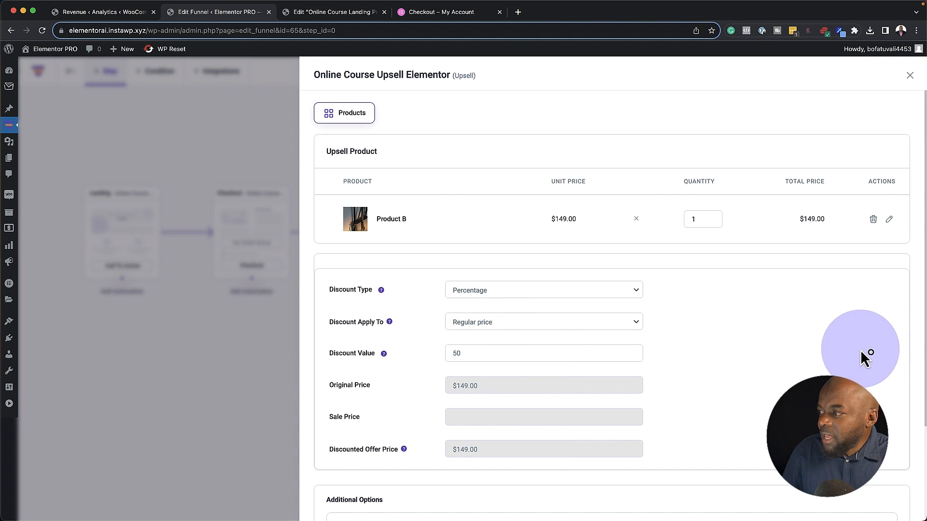
click(860, 350)
scroll(807, 346, down, 3)
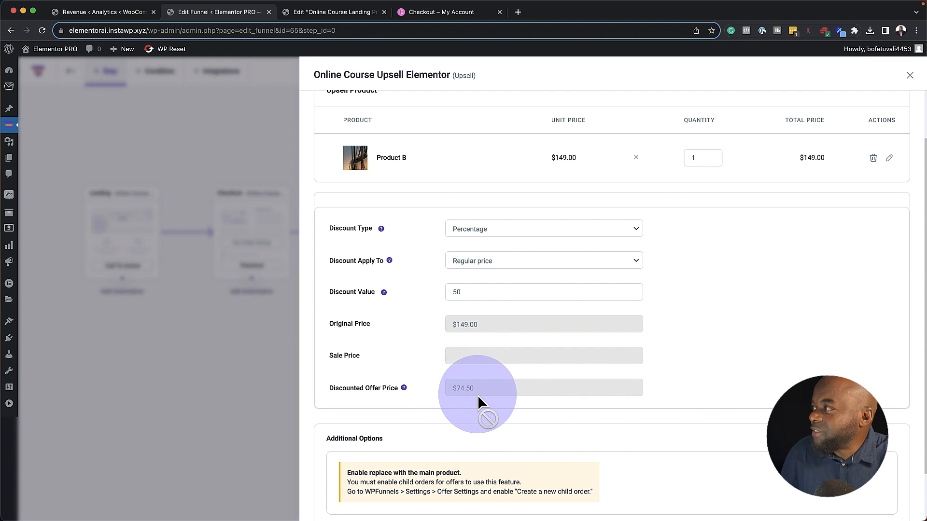
scroll(673, 384, up, 3)
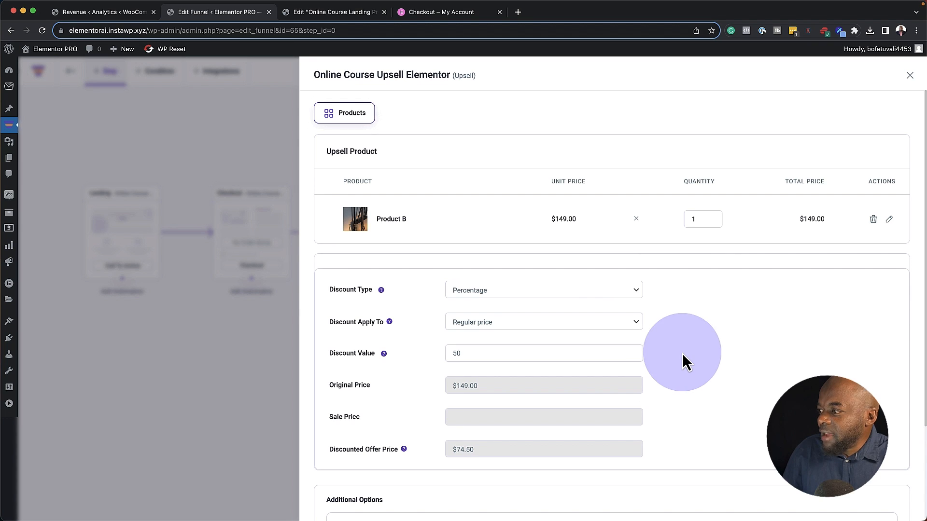
scroll(722, 355, down, 6)
click(869, 505)
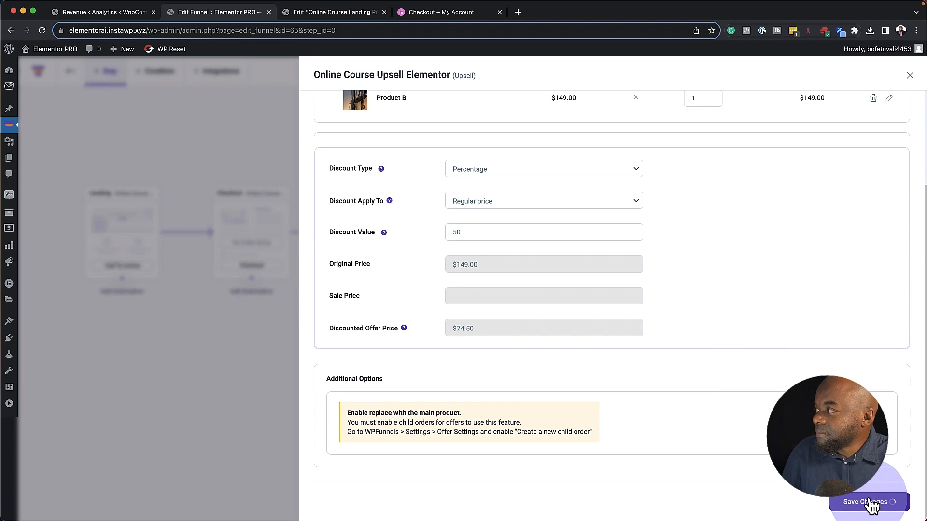
click(910, 76)
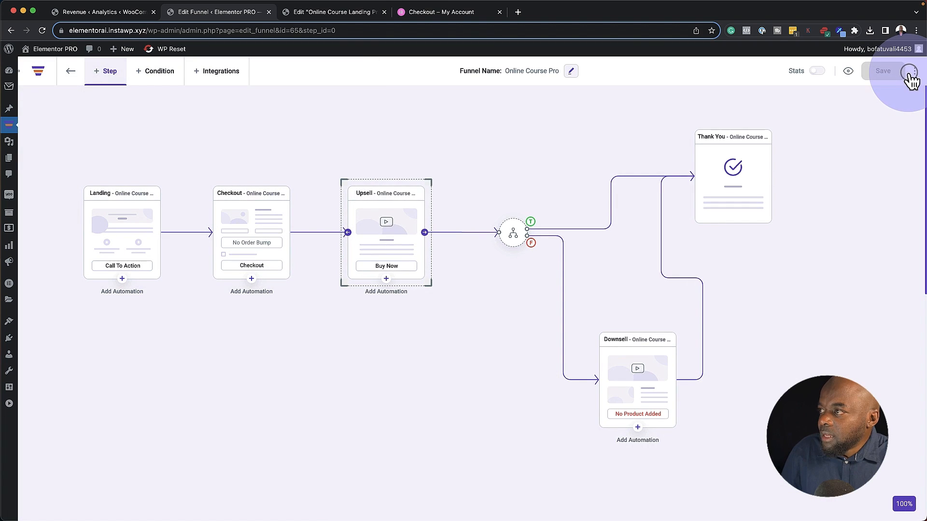
Open the upsell page in Elementor for editing
mouse_move(399, 196)
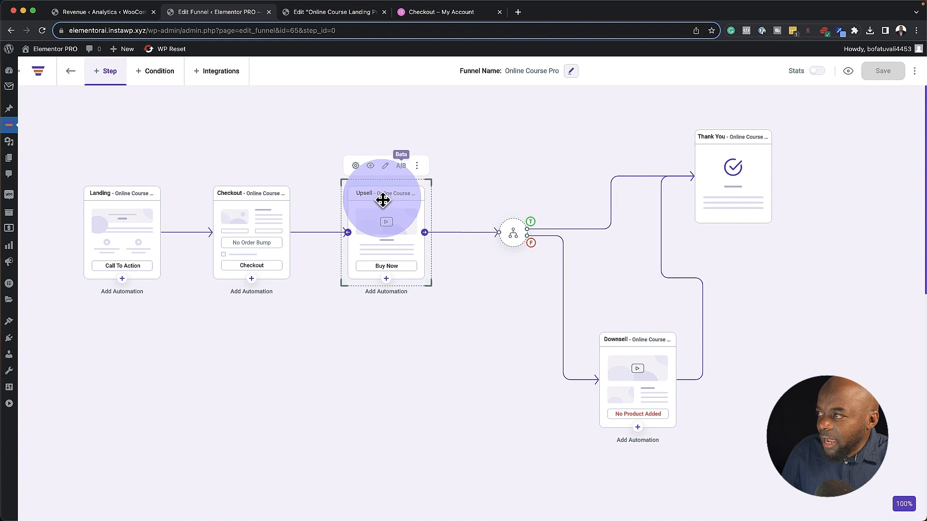
click(355, 166)
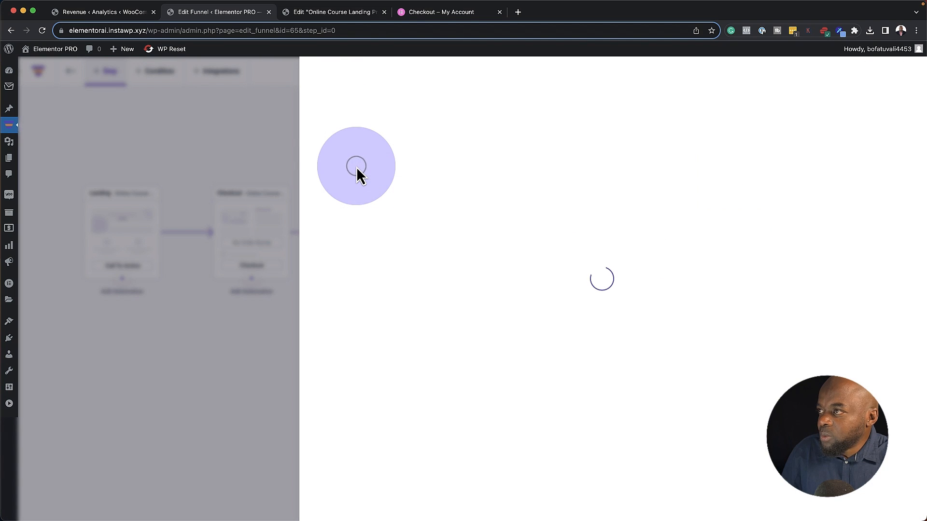
click(287, 126)
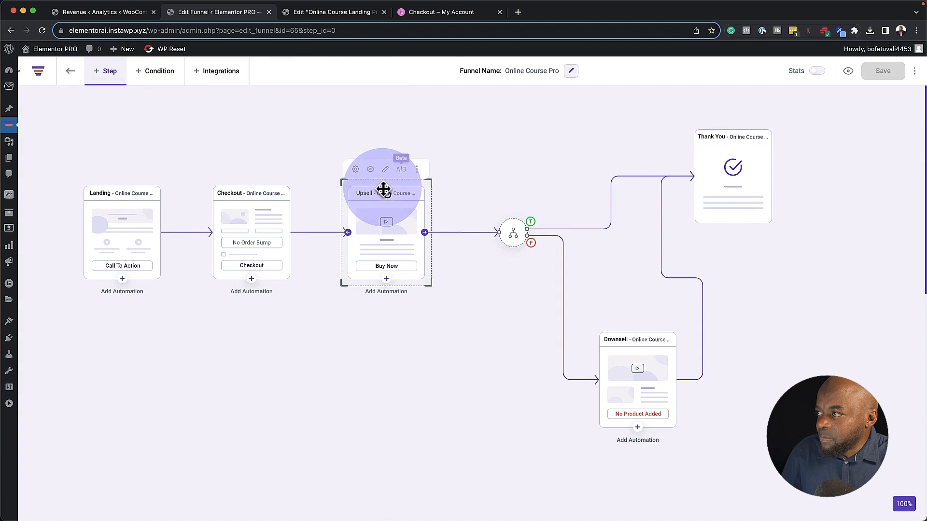
click(385, 166)
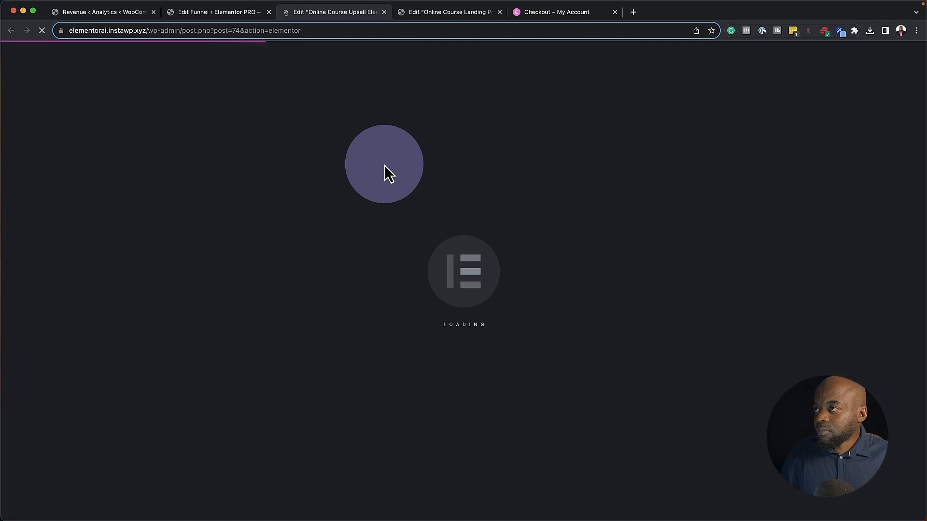
scroll(498, 260, up, 2)
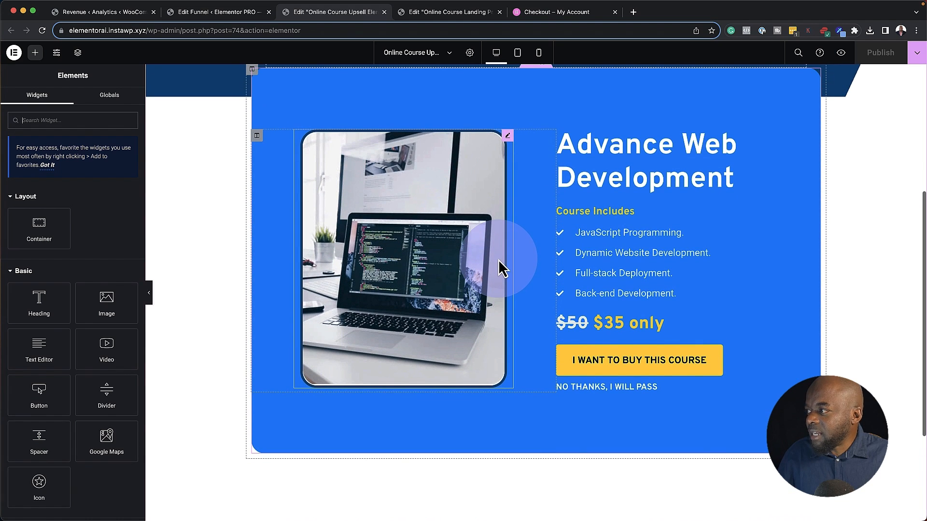
Replace the laptop image with the handbag photo from the Media Library
click(506, 136)
click(61, 192)
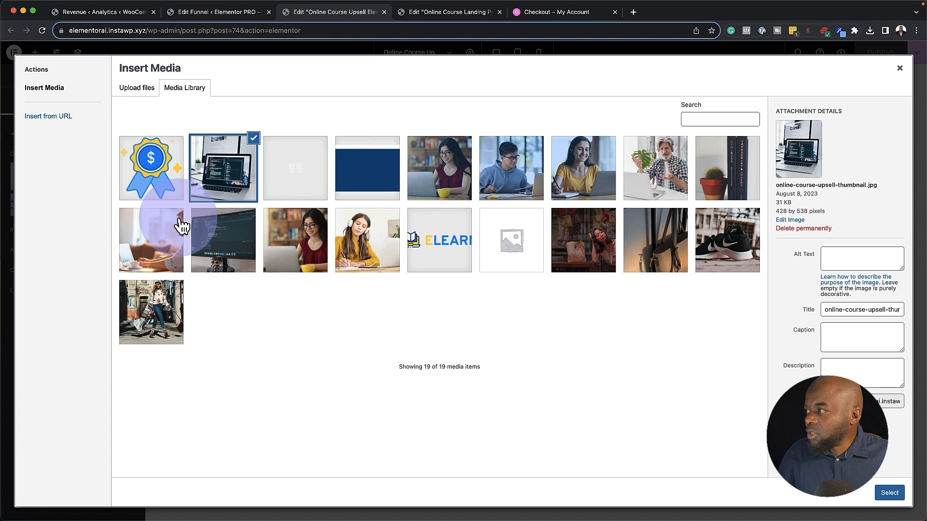
click(656, 255)
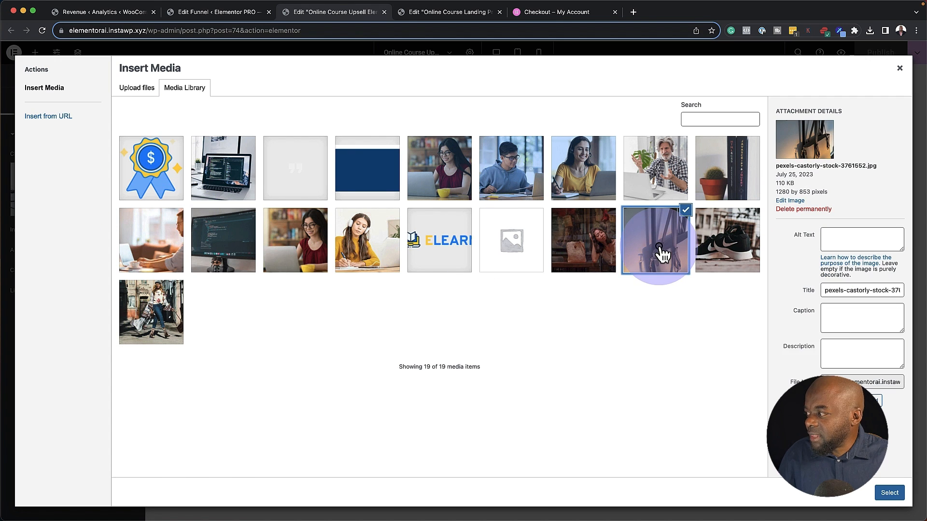
click(889, 493)
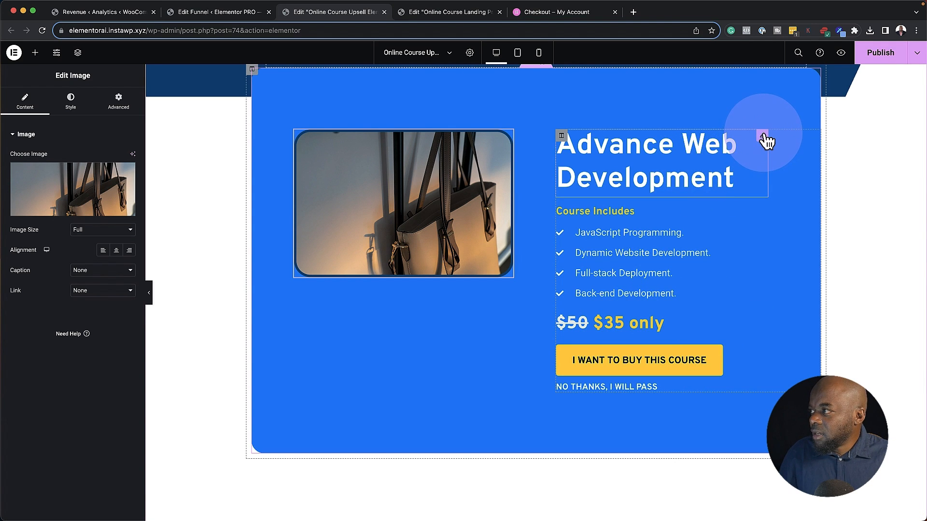
Change the heading to 'Get 50% OFF', the subtitle to 'Leather Handbag', and the price to $150 / $74
click(762, 134)
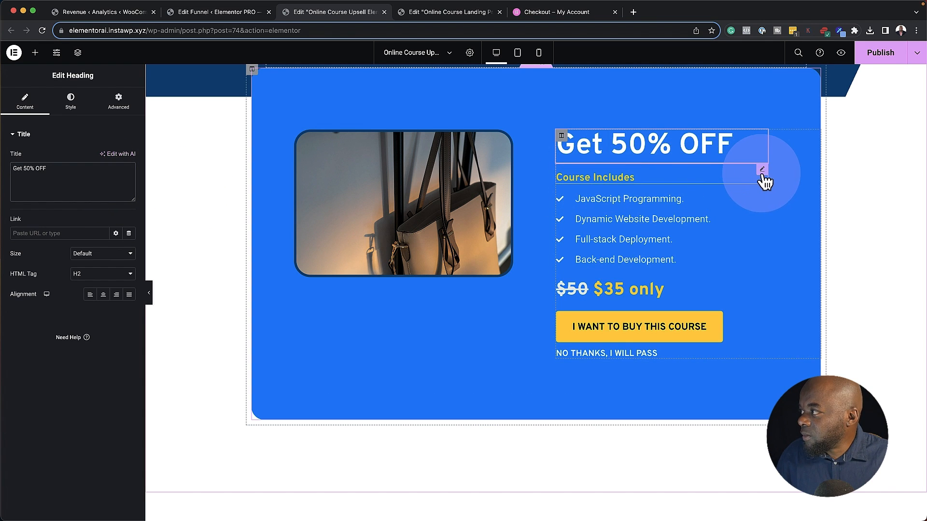
click(763, 169)
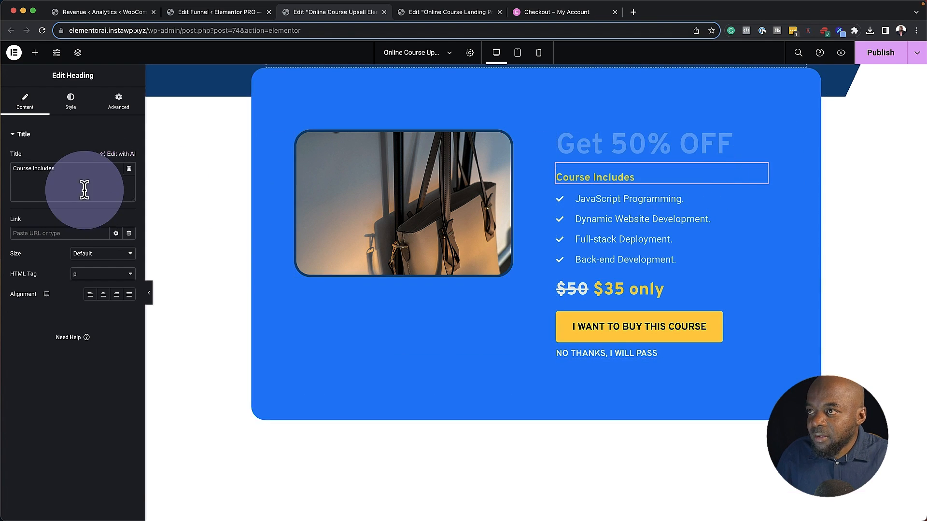
triple_click(77, 173)
text(Leather Handbag)
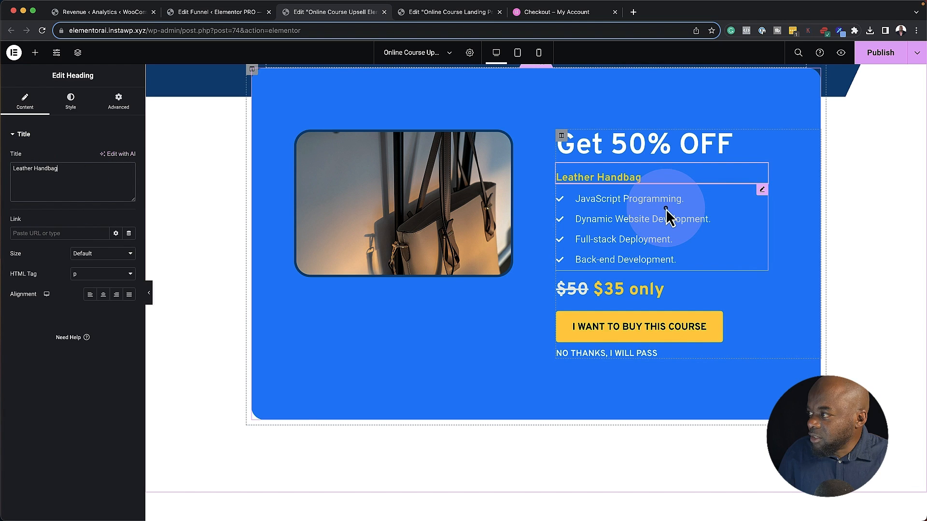
click(657, 213)
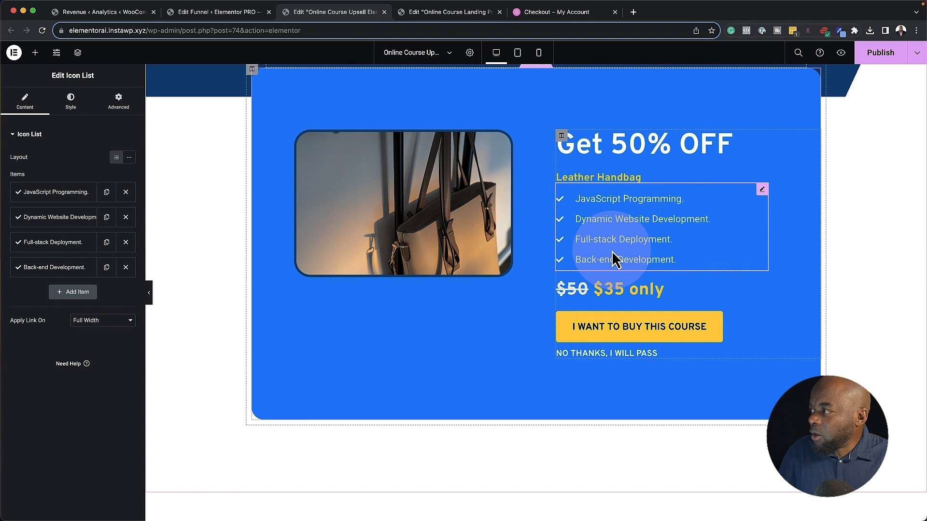
click(607, 289)
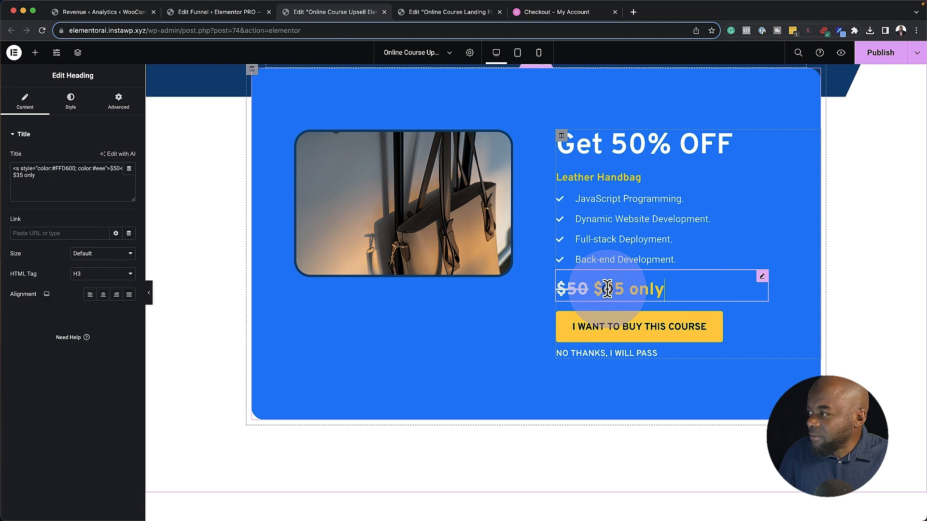
drag(603, 288, 621, 287)
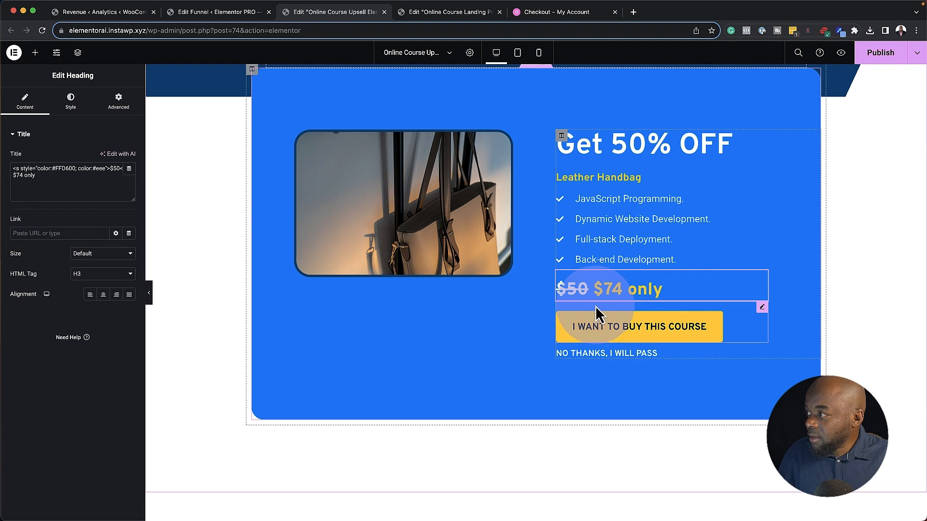
click(574, 288)
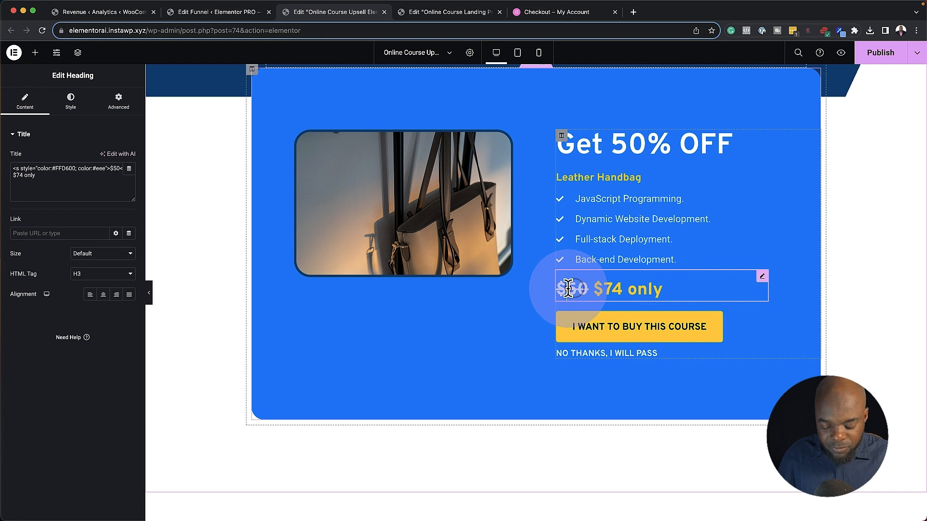
text(1)
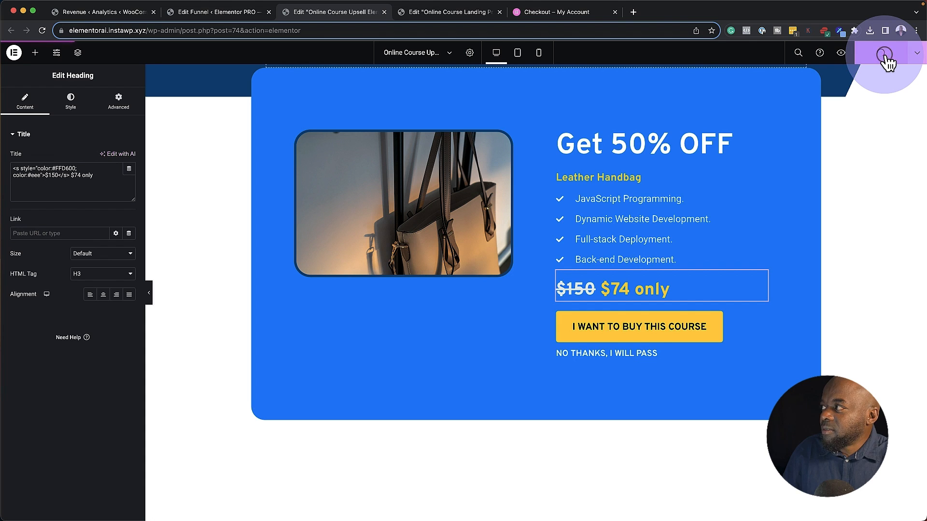
click(216, 14)
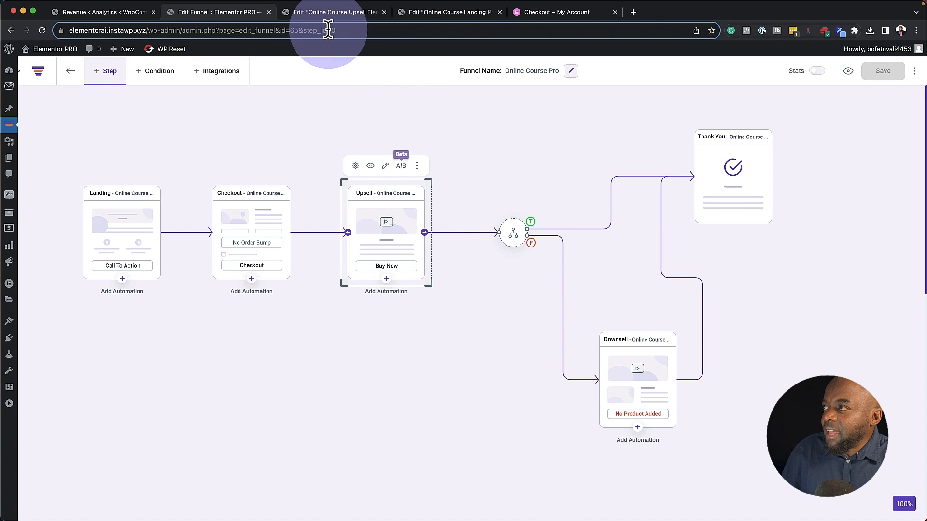
Open the Downsell step's page in a new editor tab and bring up that step's offer settings
click(335, 14)
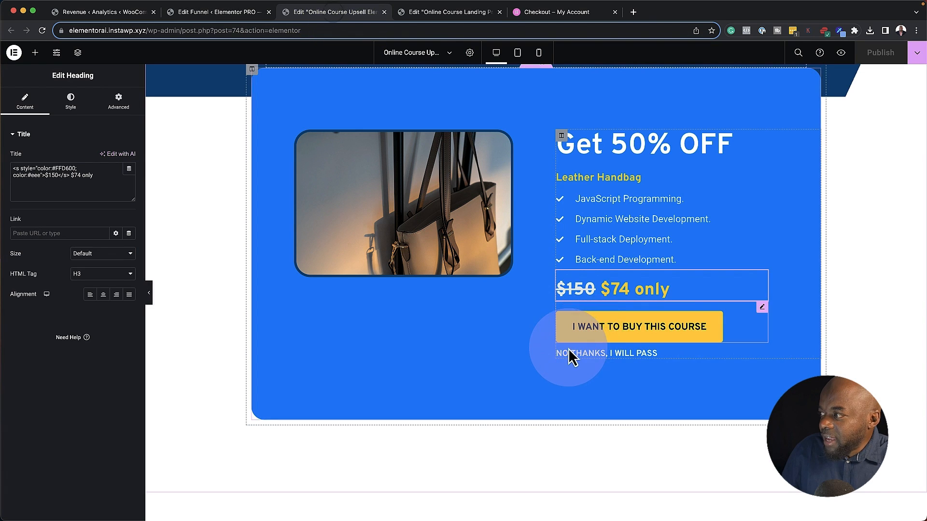
click(241, 12)
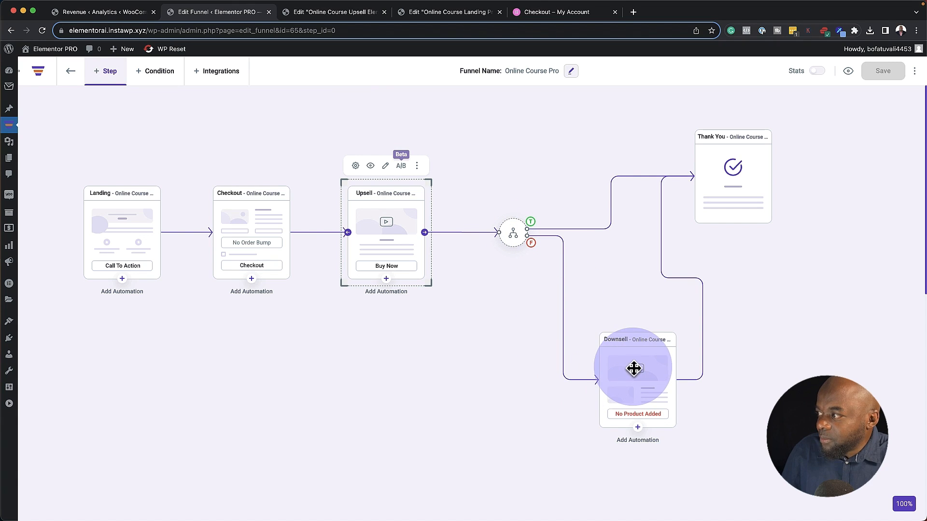
click(633, 352)
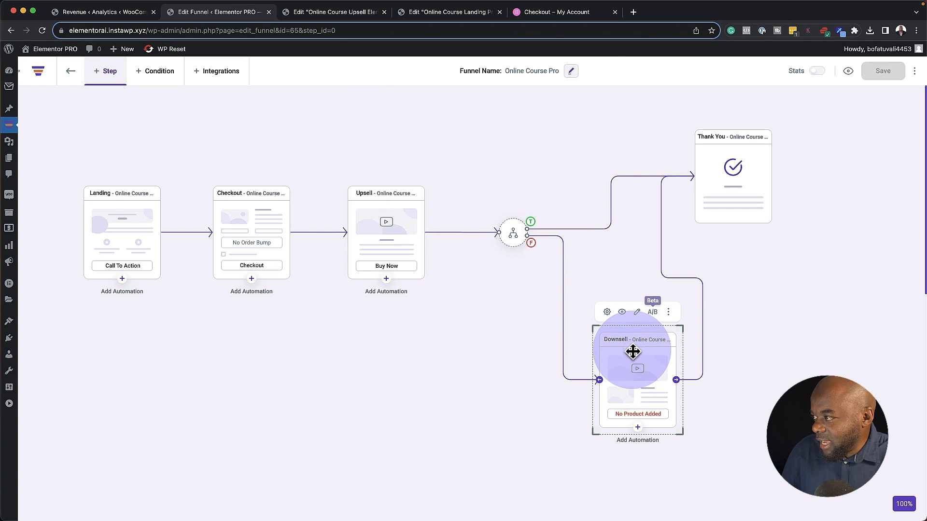
click(637, 312)
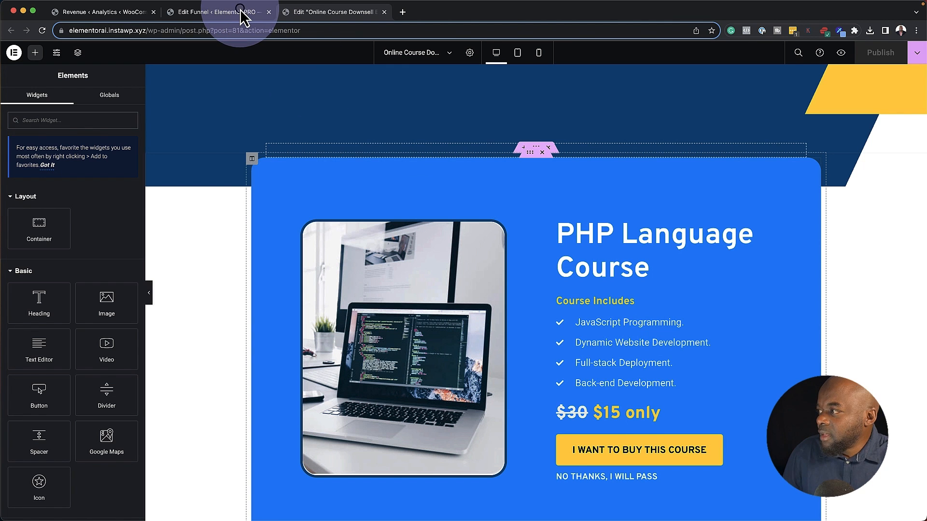
click(240, 12)
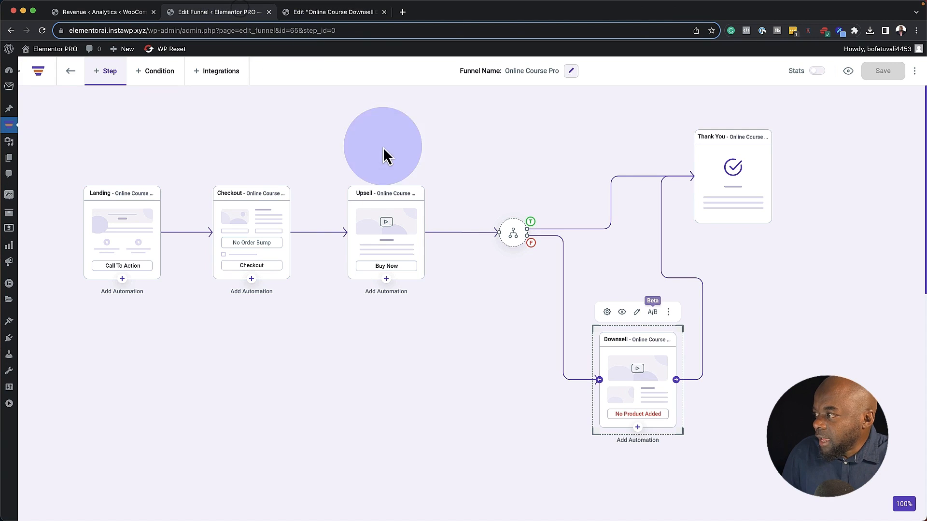
click(606, 312)
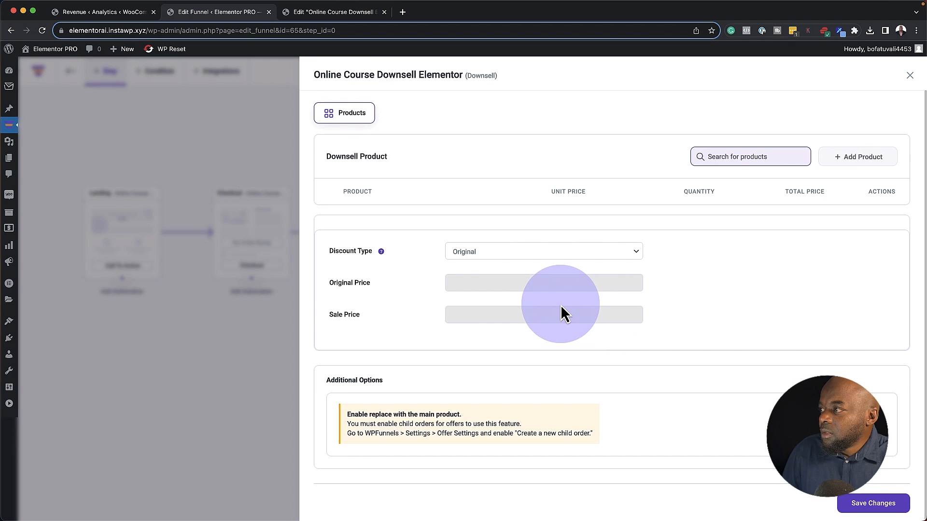
Add Product C as the downsell with a 20% percentage discount ($39.20) and save the settings
click(740, 159)
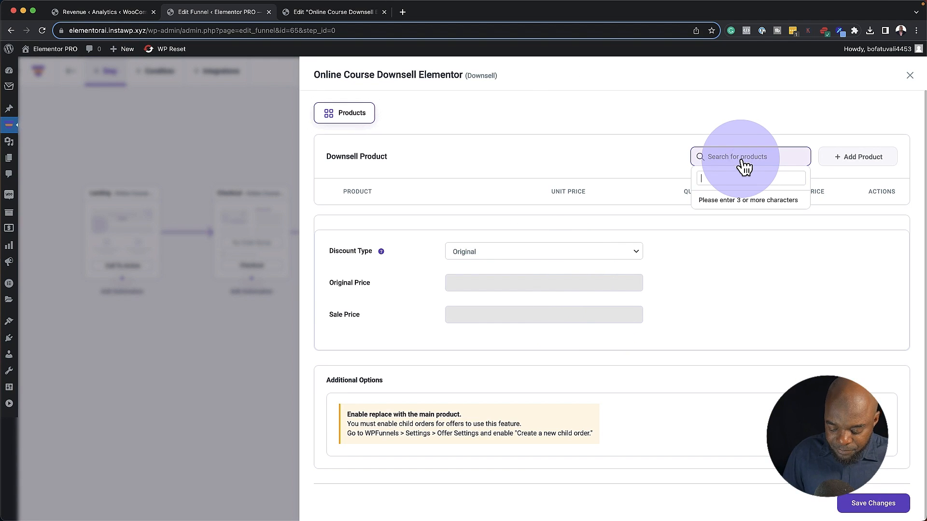
click(740, 236)
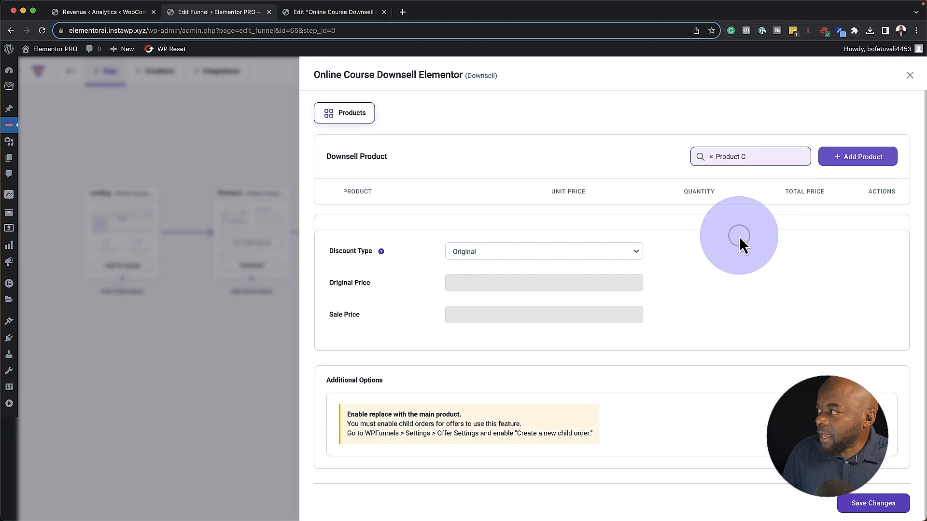
click(858, 158)
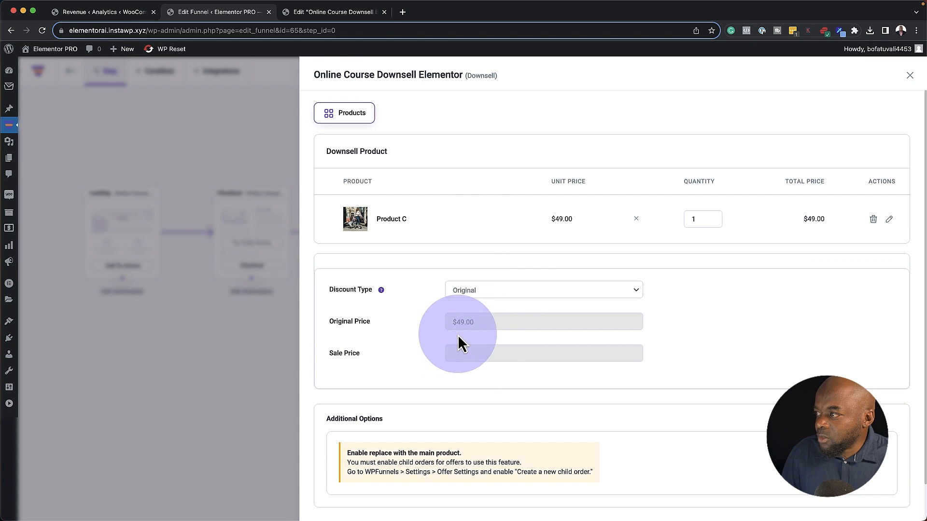
click(474, 292)
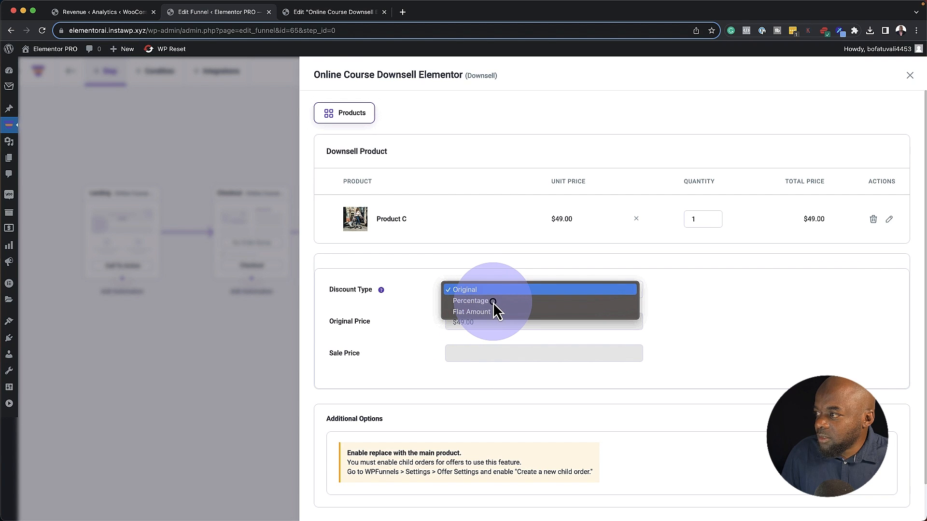
click(492, 300)
click(452, 355)
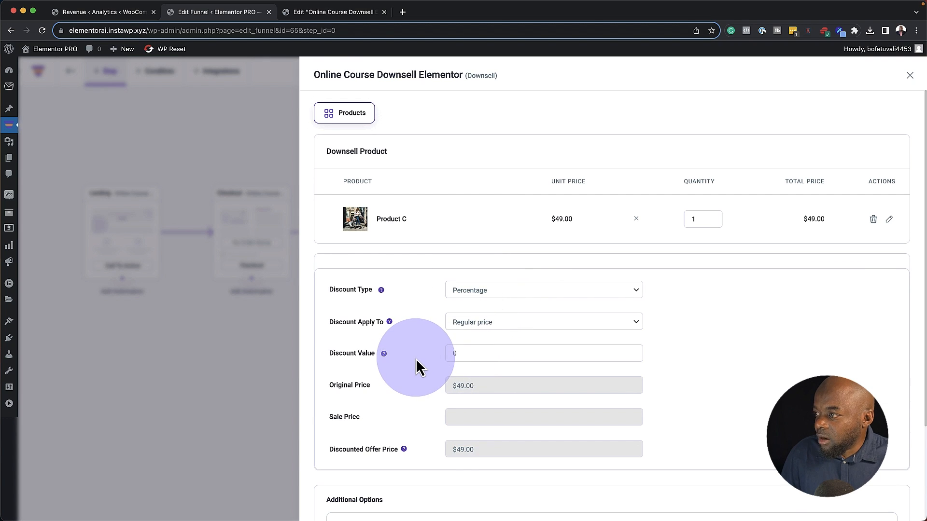
text(20)
scroll(462, 436, down, 1)
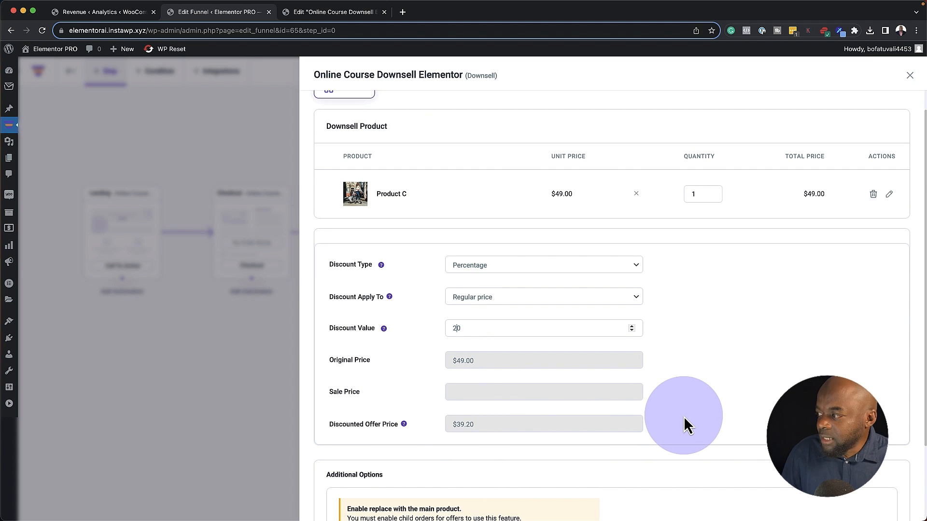
scroll(869, 502, down, 4)
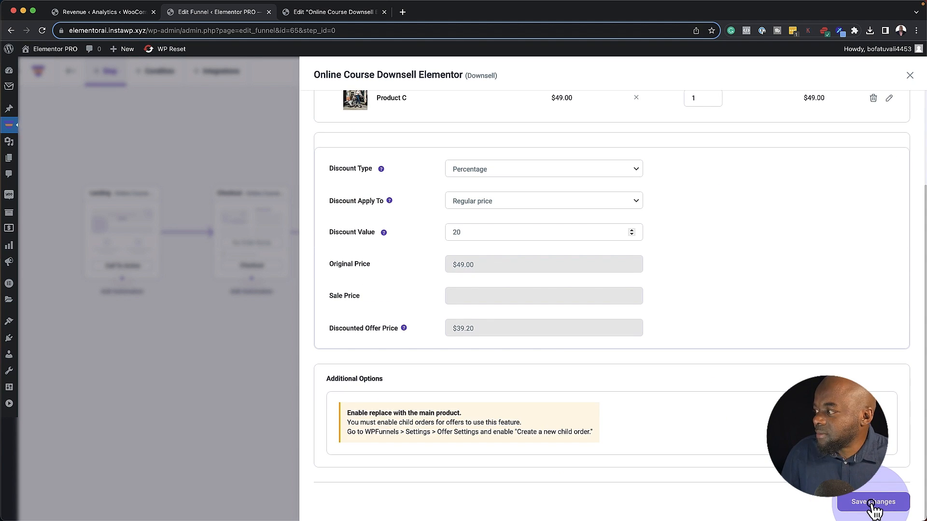
click(873, 502)
click(909, 75)
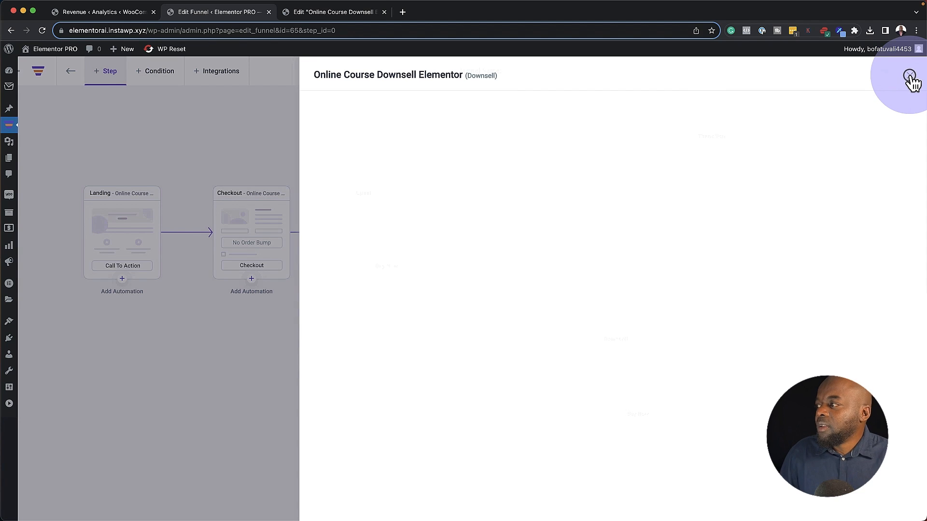
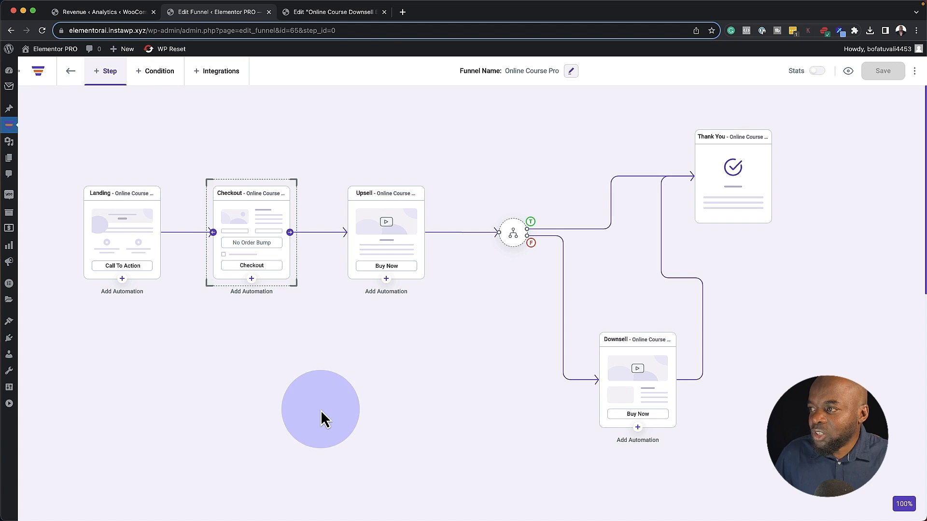
Add a Send An Email automation under the Checkout step and open its settings
click(296, 382)
click(251, 279)
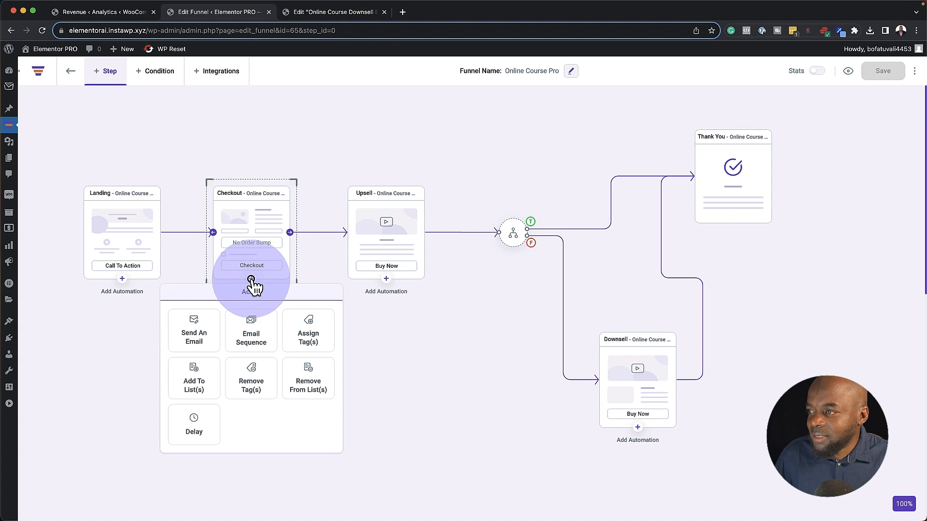
click(201, 335)
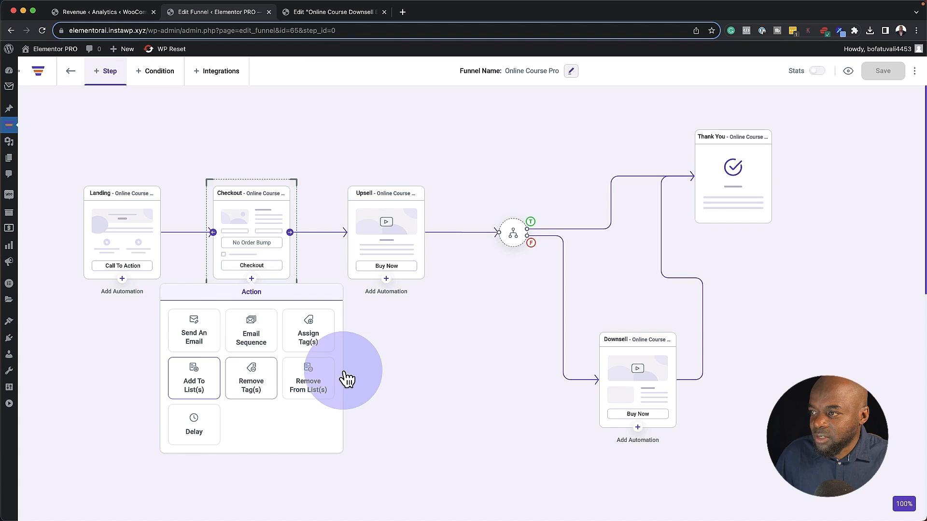
click(203, 337)
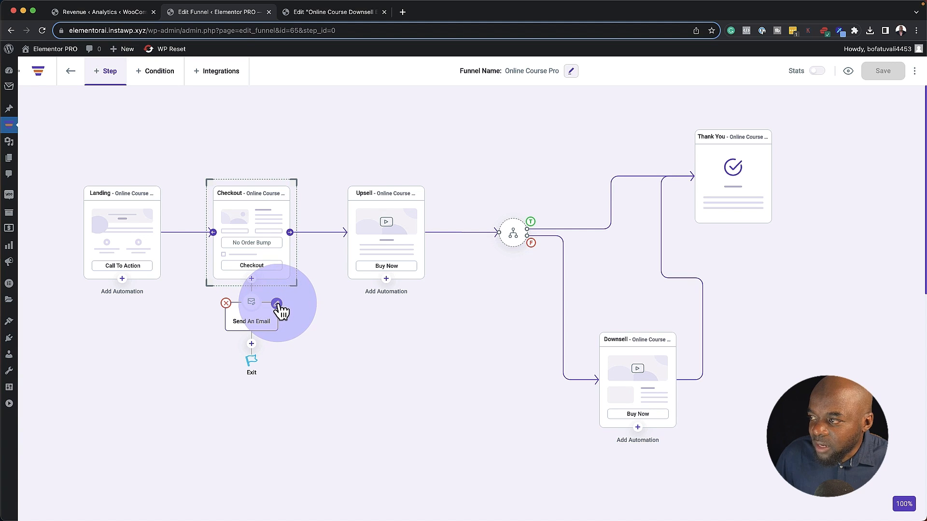
click(277, 303)
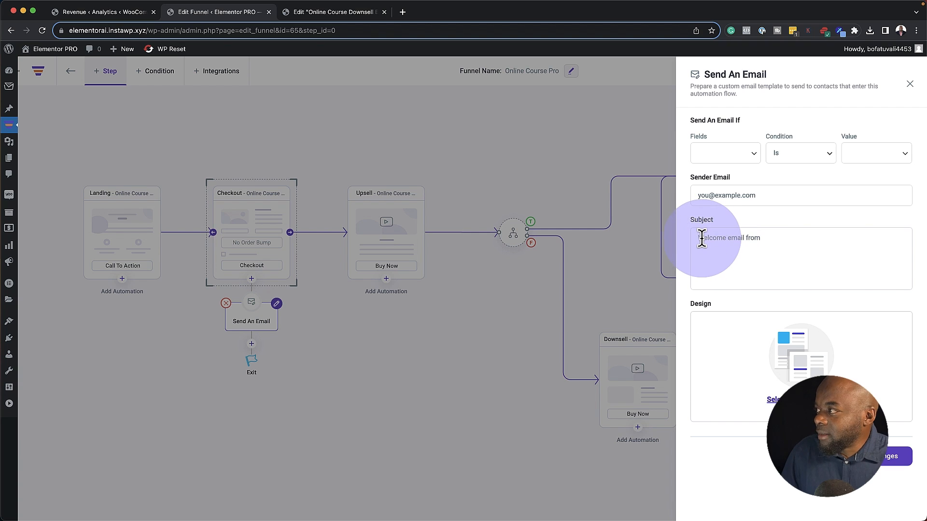
Enter the sender email and set the condition to Checkout order Is Accepted
click(696, 237)
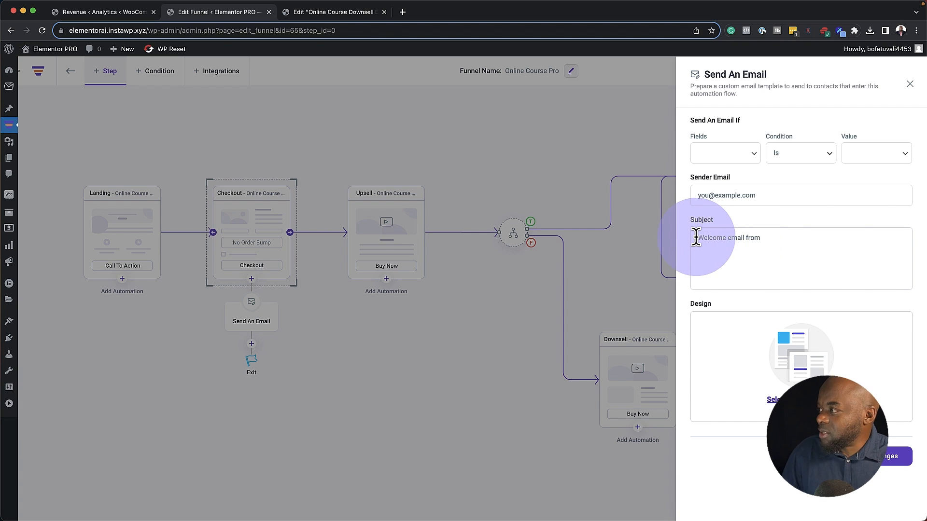
text(Donec nec justo eget felis facilisis fermentum. Aliquam porttitor mauris sit amet orci. Aenean dignissim pellentesque felis.  Morbi in sem quis dui placerat ornare. Pellentesque odio nisi euismod in pharetra a ultricies in diam. Sed arcu. Cras consequat.)
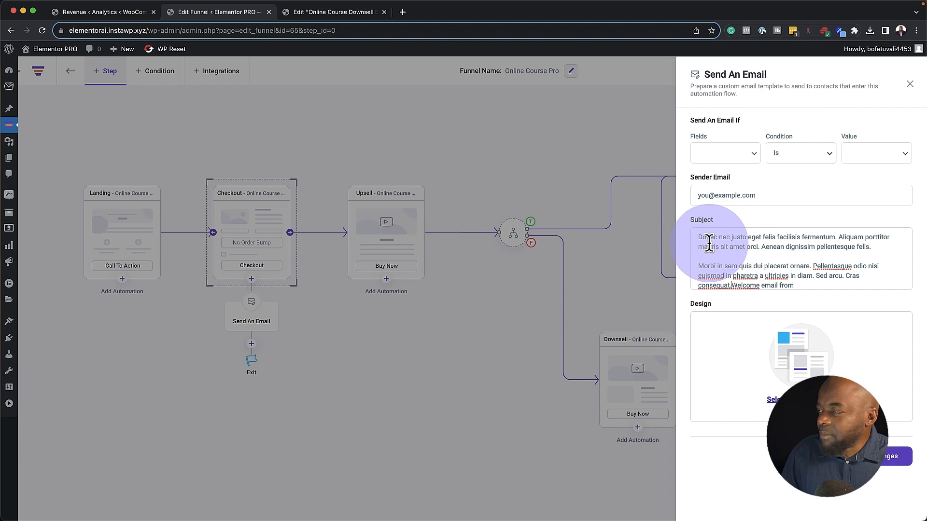
click(766, 195)
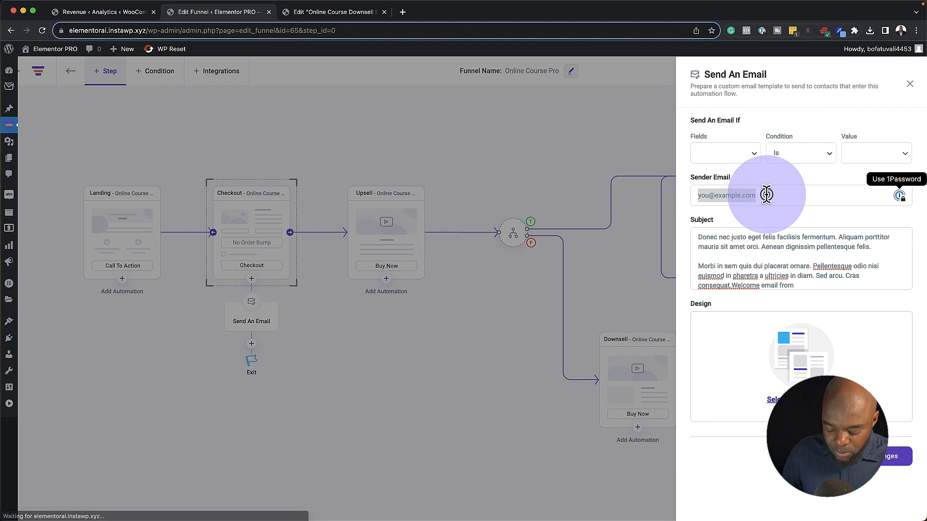
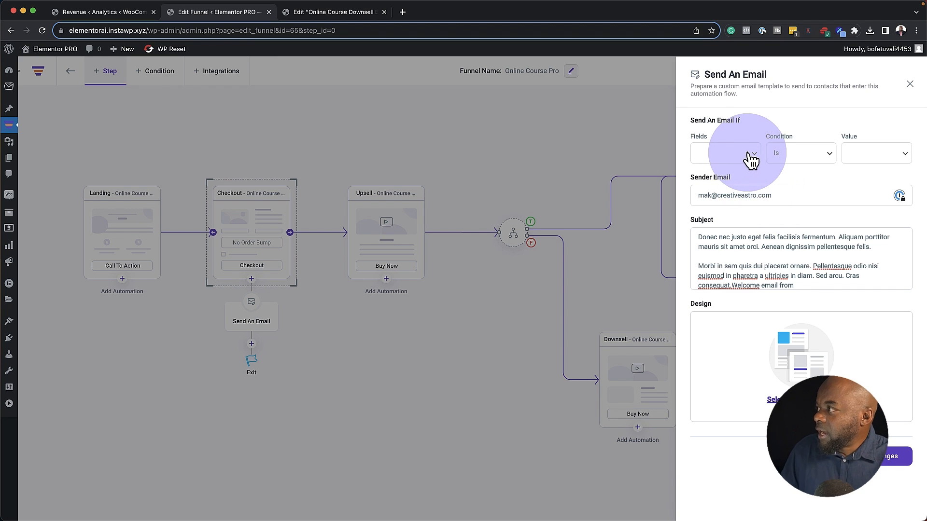
click(746, 155)
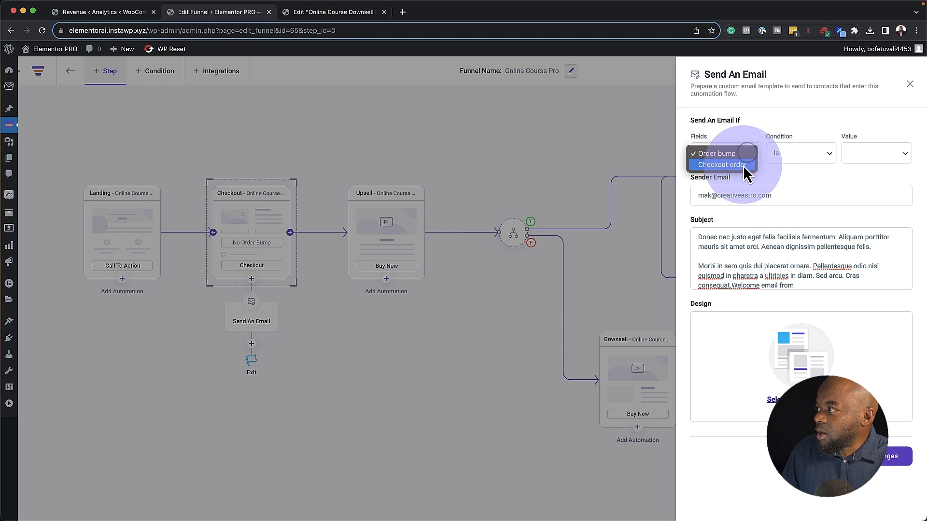
click(740, 167)
click(817, 153)
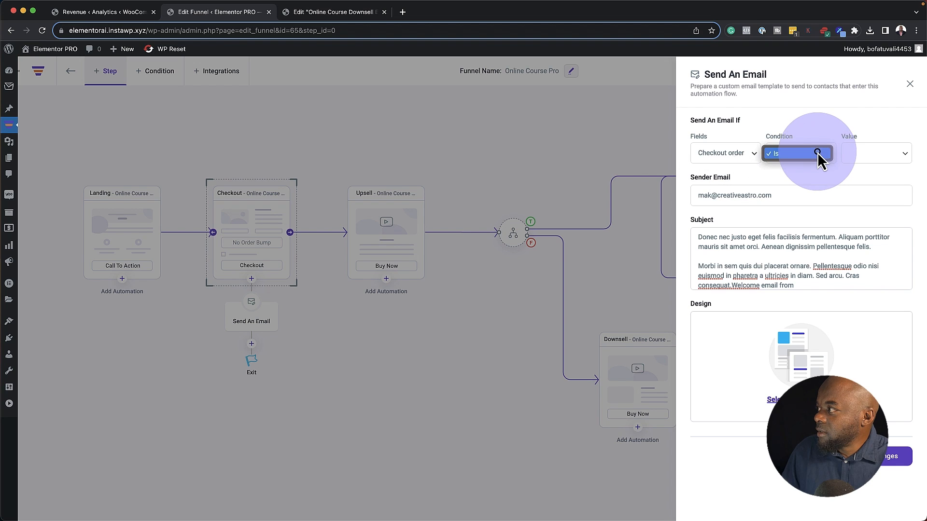
click(885, 160)
click(887, 154)
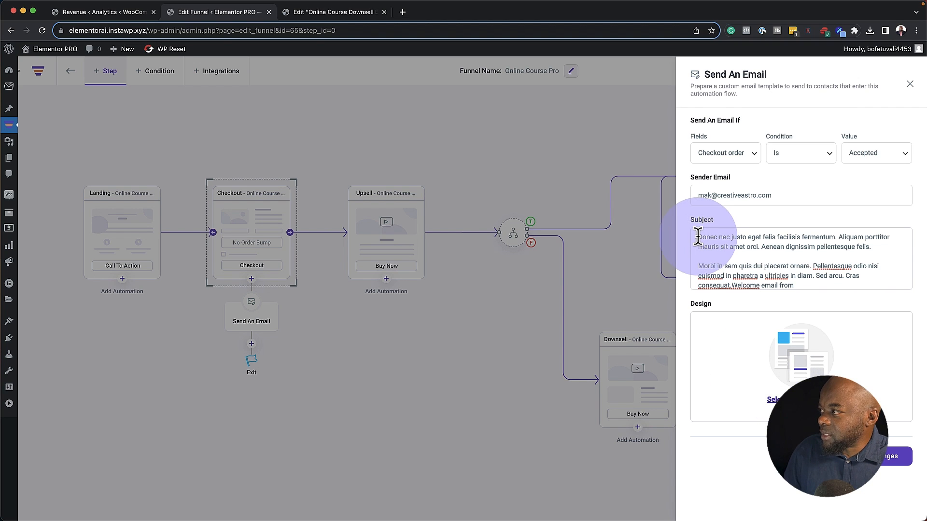
Set the subject to 'Thank For Product A', save, and bring up the email templates
drag(699, 236, 872, 304)
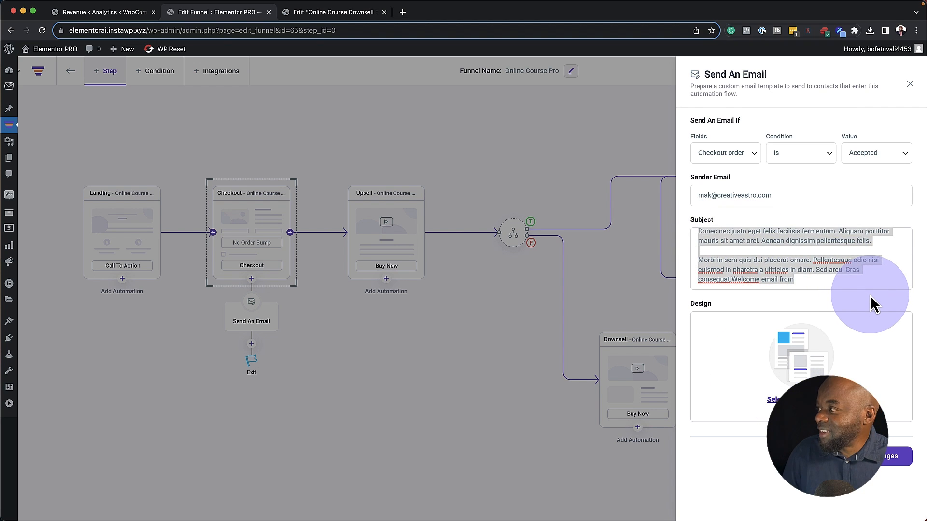
text(Lorem ipsum dolor sit amet, consectetuer adipiscing elit. Donec odio. Quisque volutpat mattis eros. Nullam malesuada erat ut turpis. Suspendisse urna nibh viverra non semper suscipit posuere a pede.)
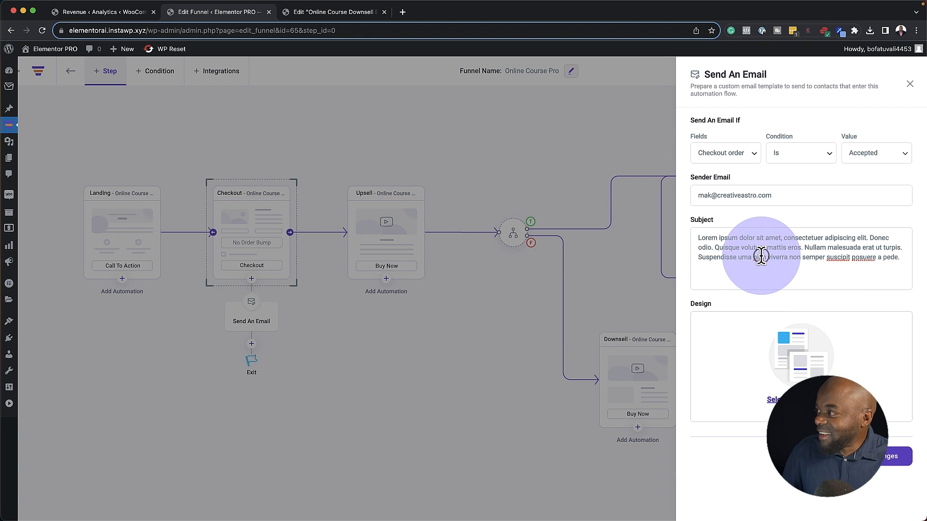
key(super+a)
key(BackSpace)
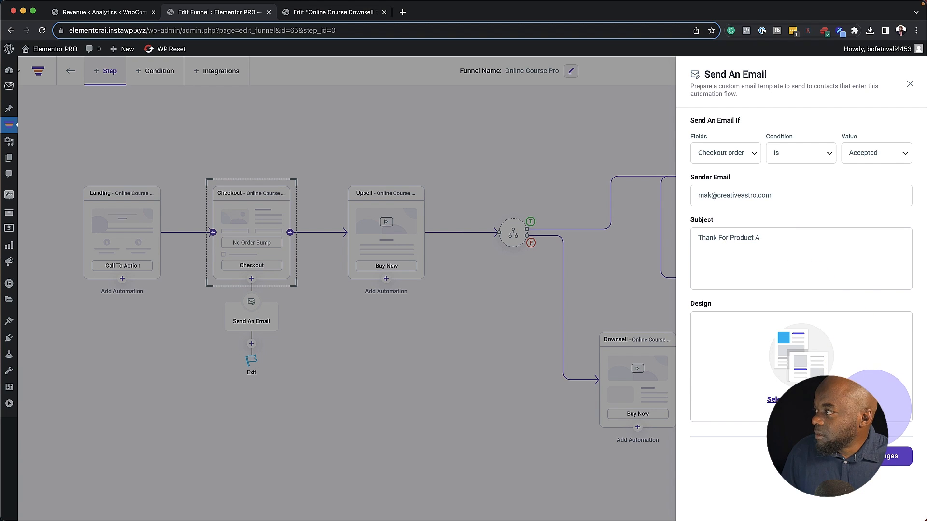
click(879, 463)
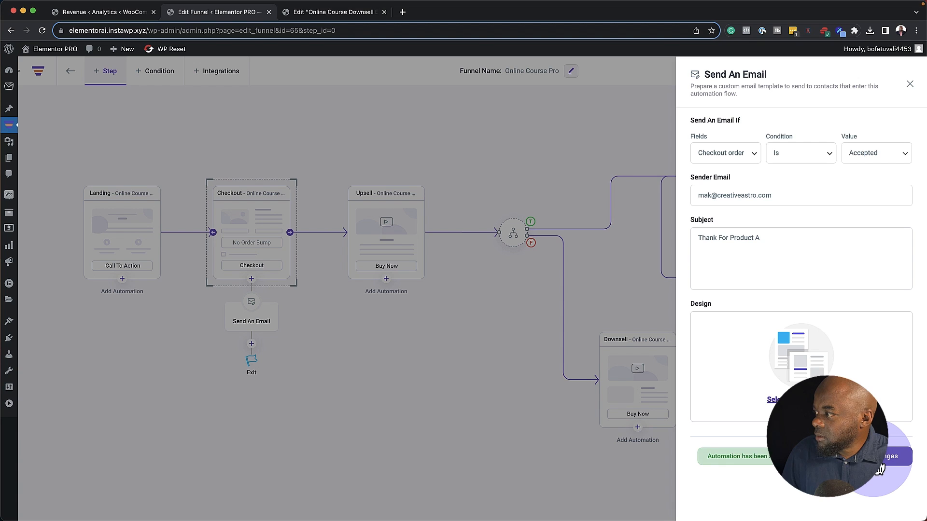
click(784, 393)
click(551, 304)
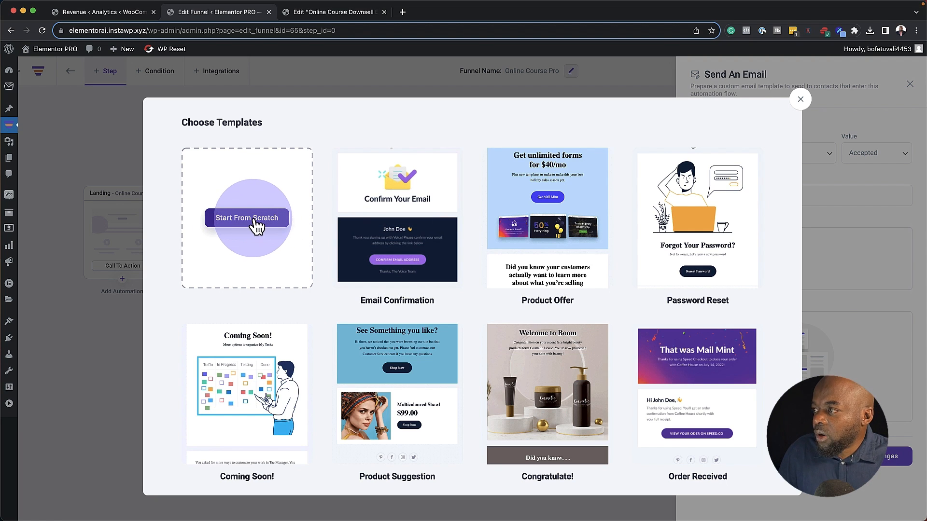
Import the Email Confirmation template and replace its main paragraph with lorem ipsum text
mouse_move(390, 253)
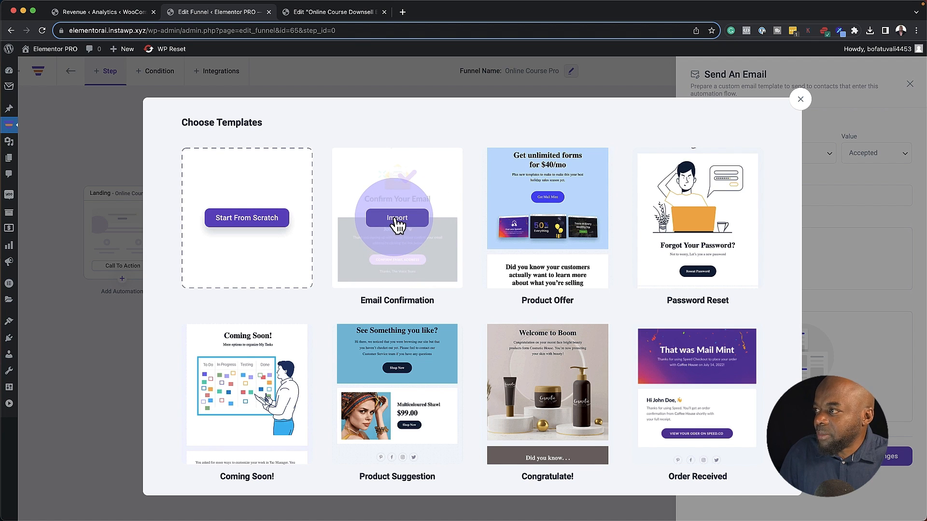
click(396, 221)
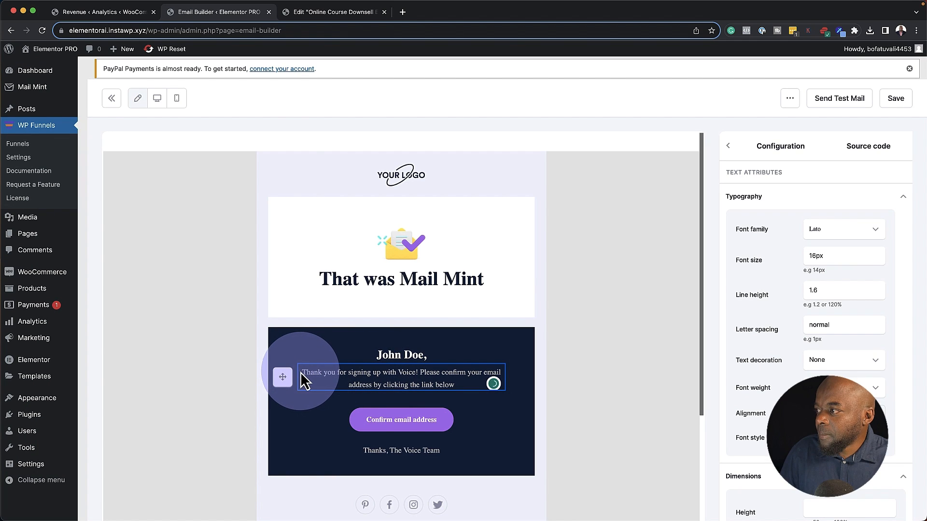
triple_click(377, 376)
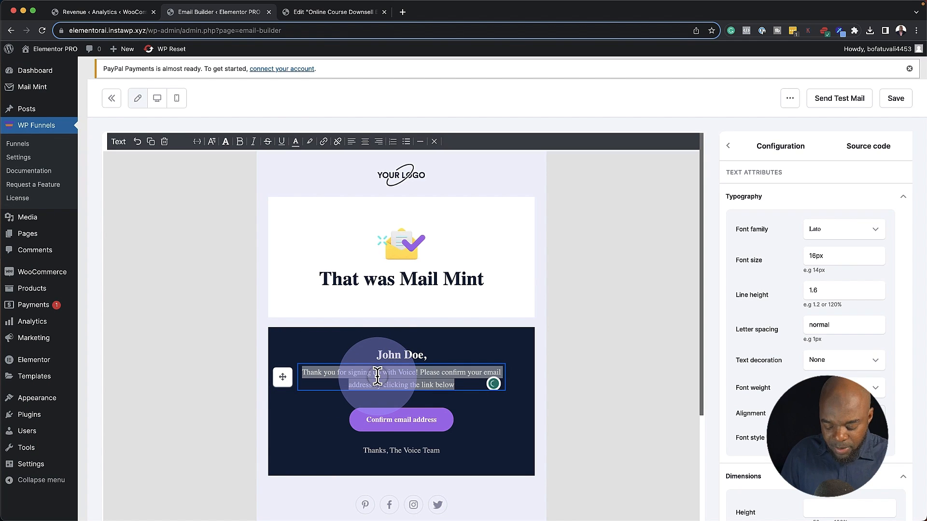
key(super+v)
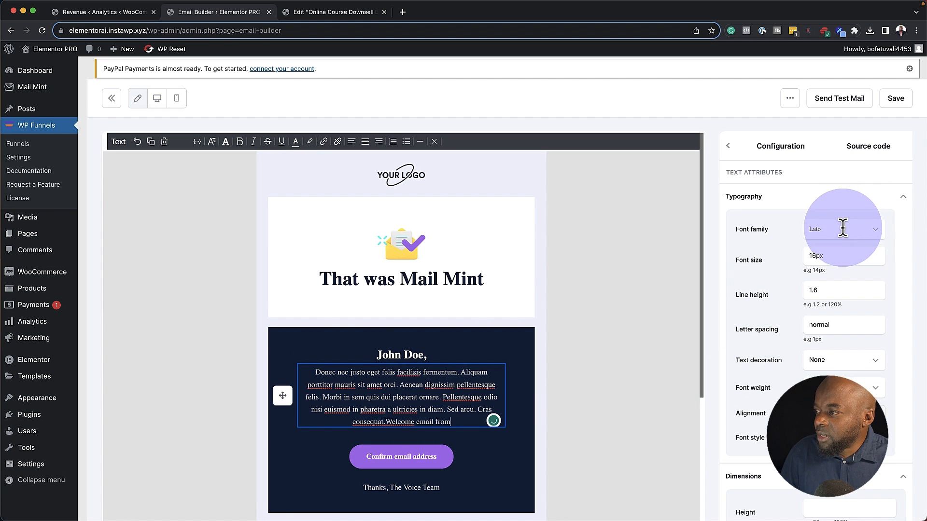
Change the paragraph's font family from Lato to Georgia
triple_click(434, 412)
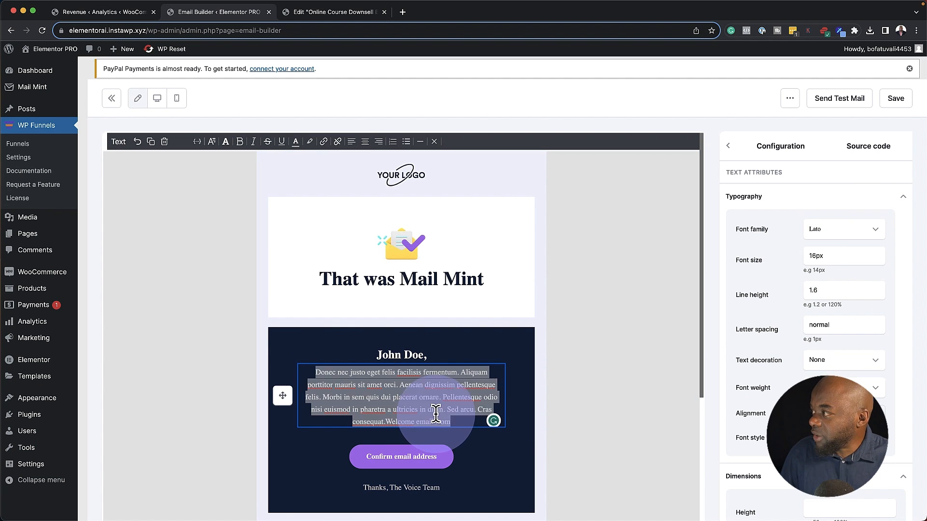
click(842, 230)
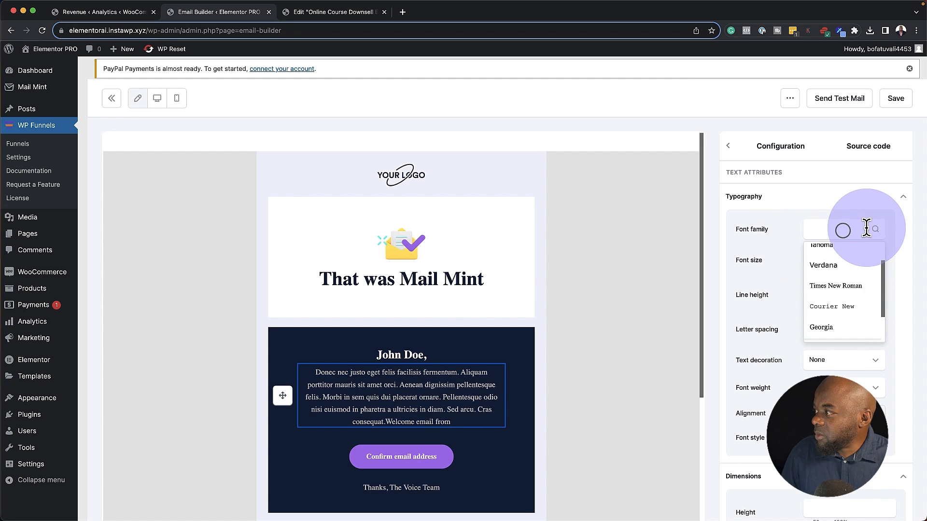
scroll(837, 322, up, 1)
click(835, 332)
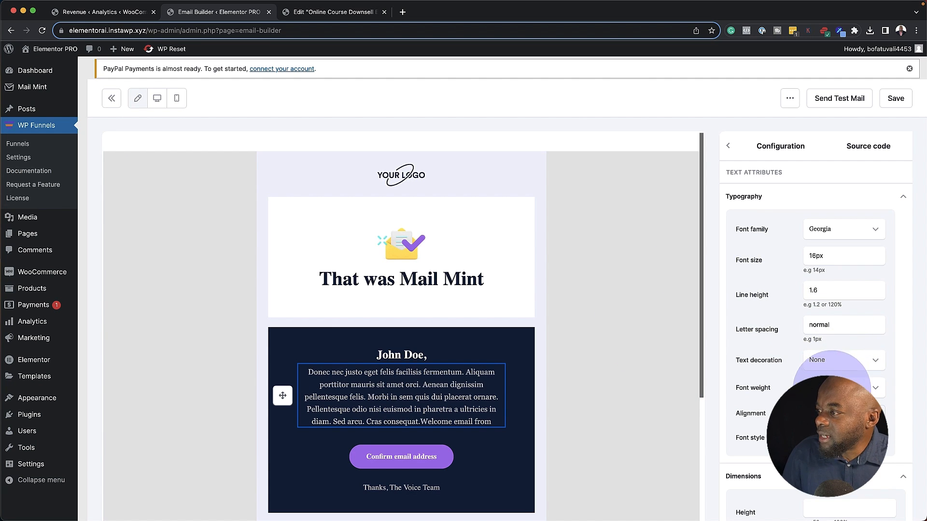
scroll(670, 399, down, 3)
scroll(671, 396, up, 3)
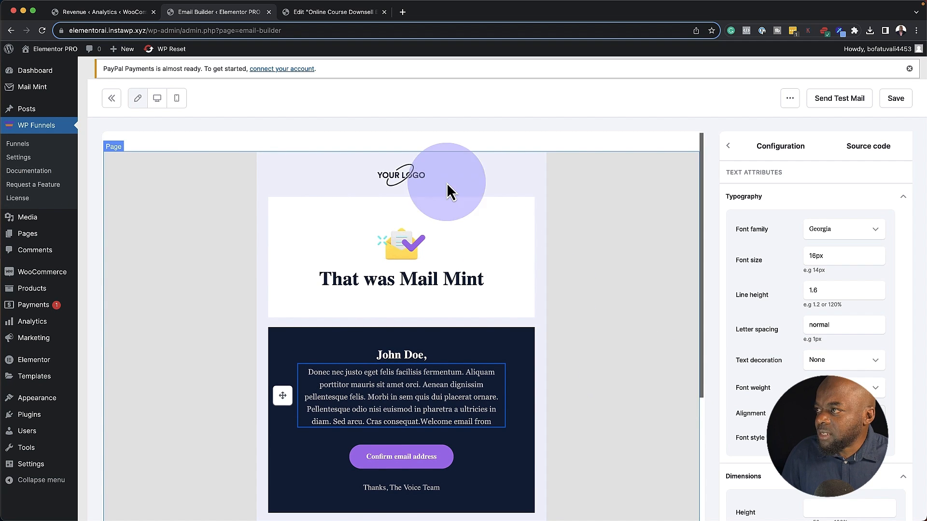
click(411, 172)
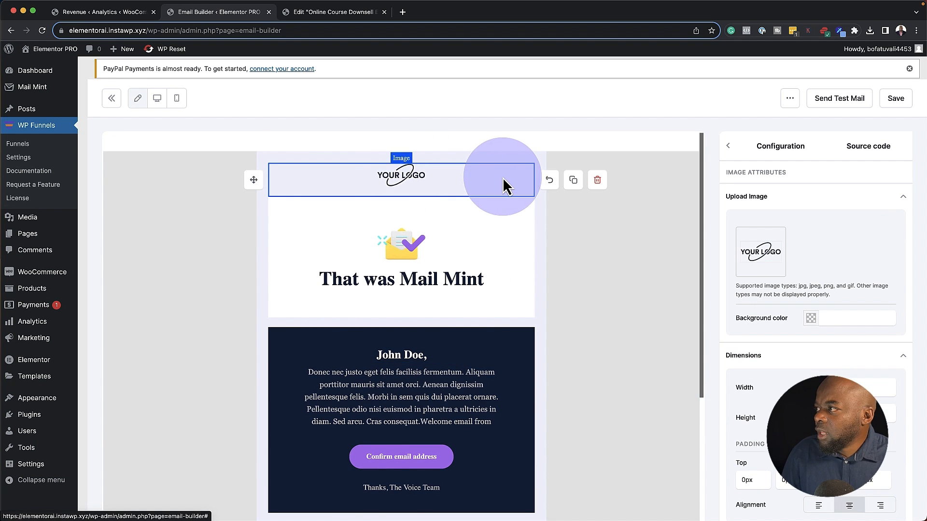
mouse_move(762, 253)
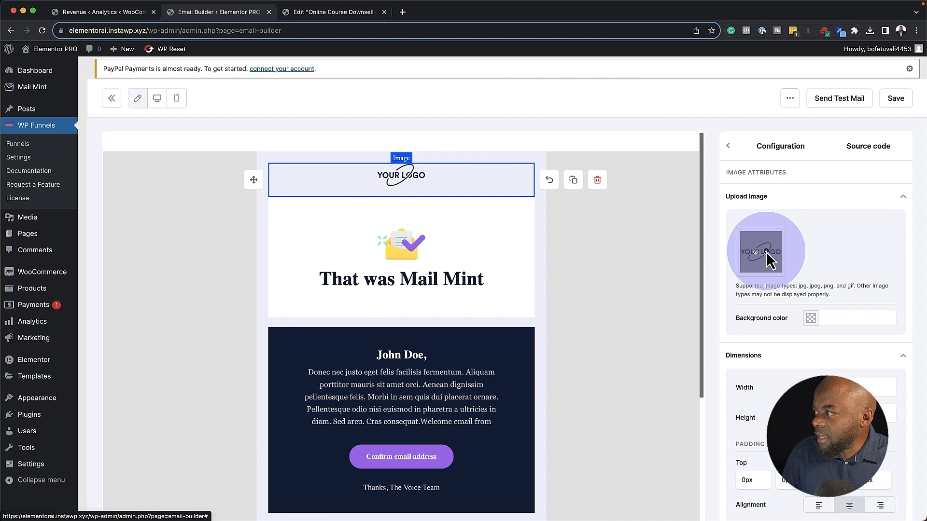
click(766, 252)
click(764, 255)
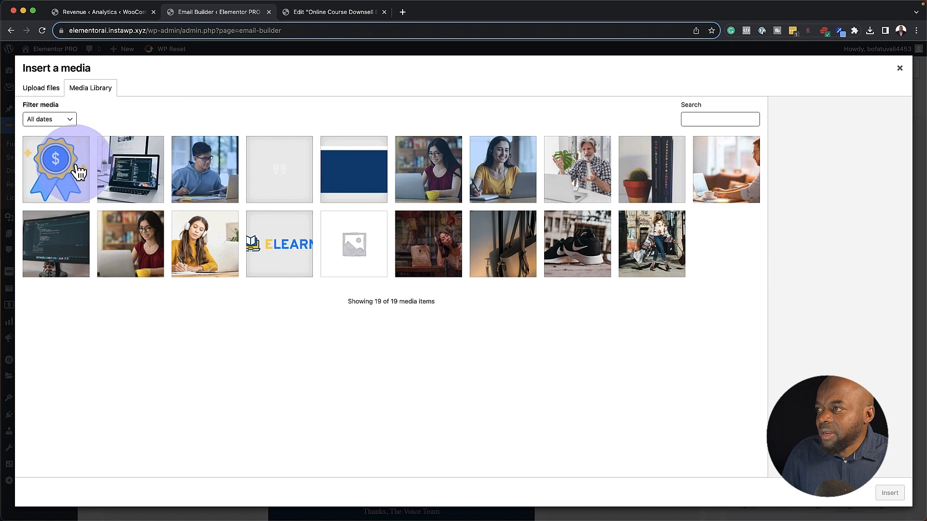
click(274, 251)
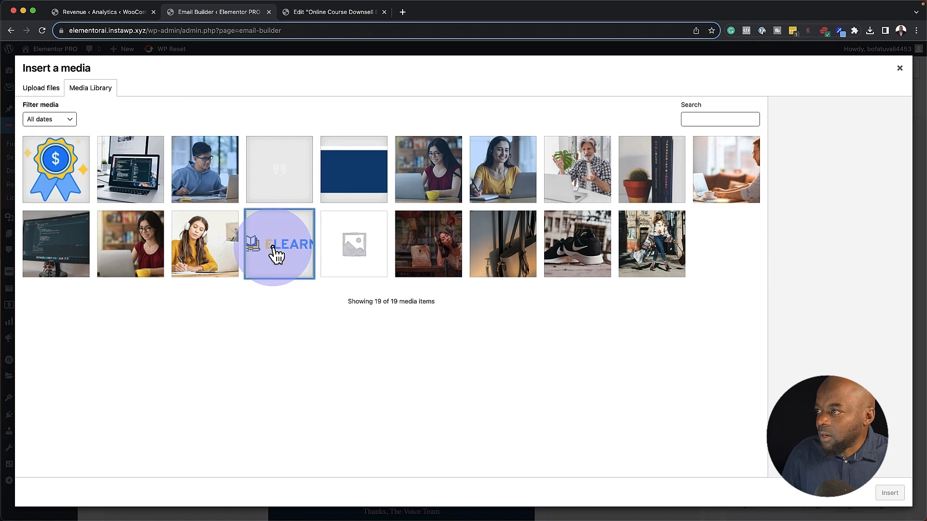
click(889, 493)
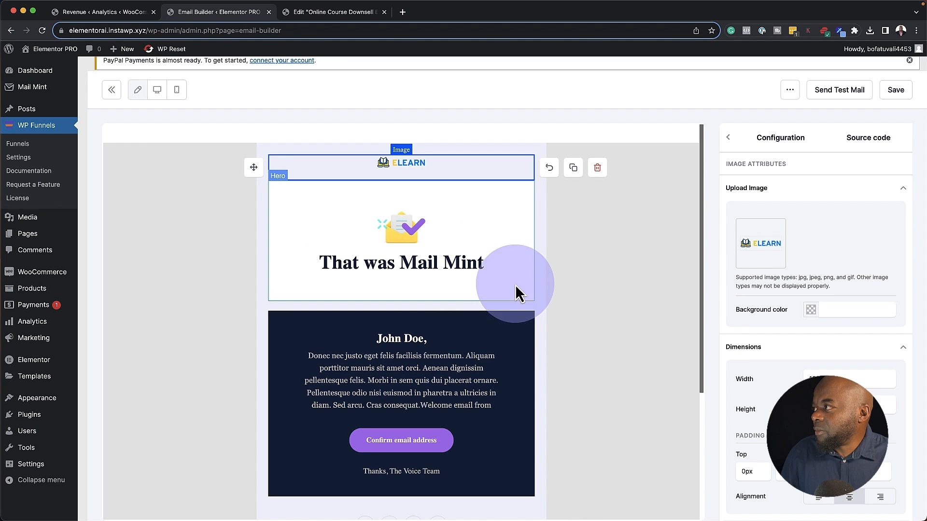
scroll(618, 309, down, 1)
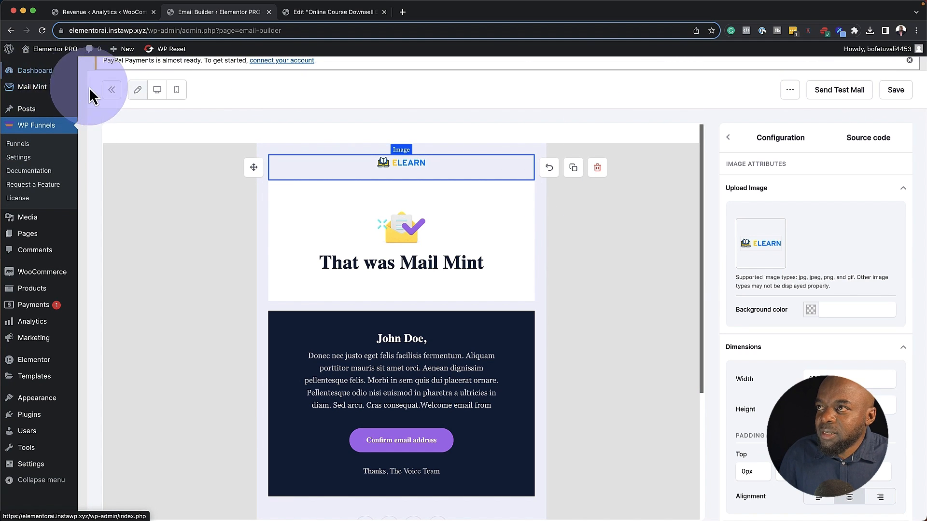
Create Mail Mint contact tags Bought Product A, Bought Product B and Refunded
click(109, 89)
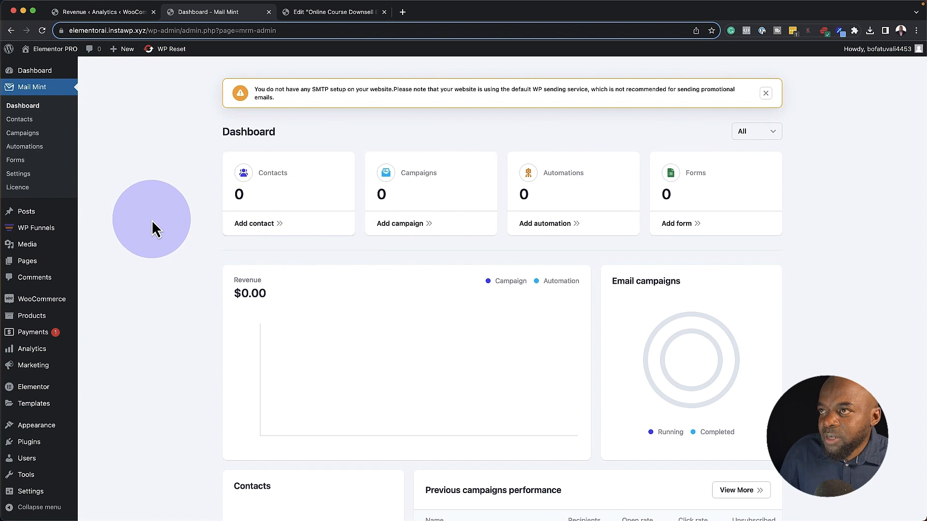
click(31, 119)
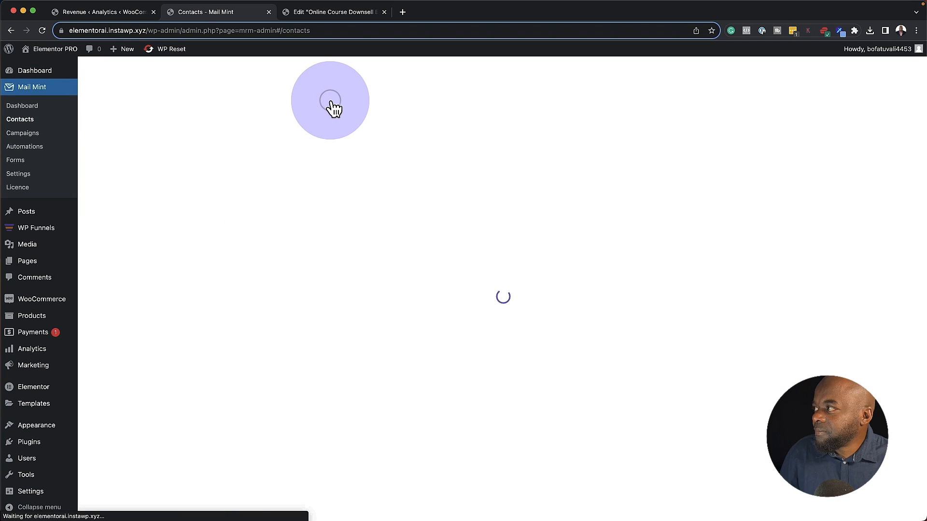
click(758, 89)
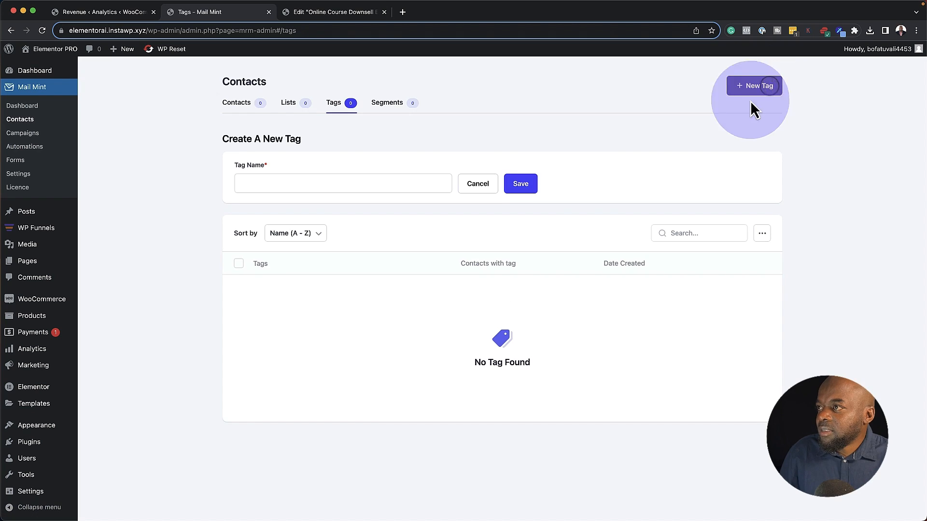
click(307, 183)
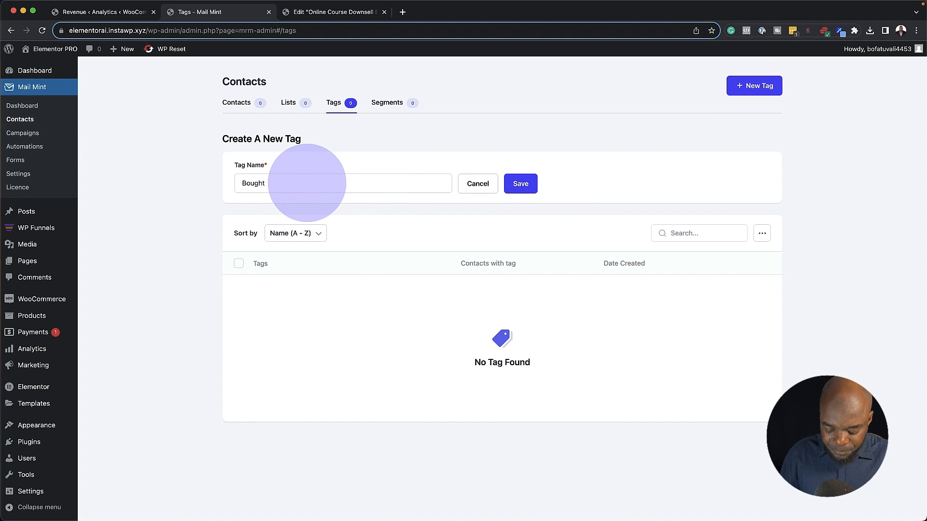
text(Bought Product A)
click(529, 185)
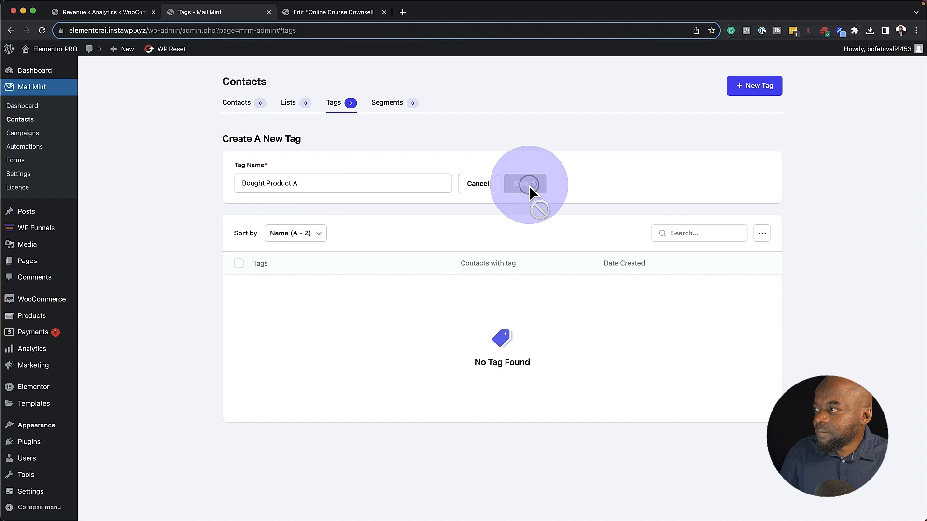
click(763, 90)
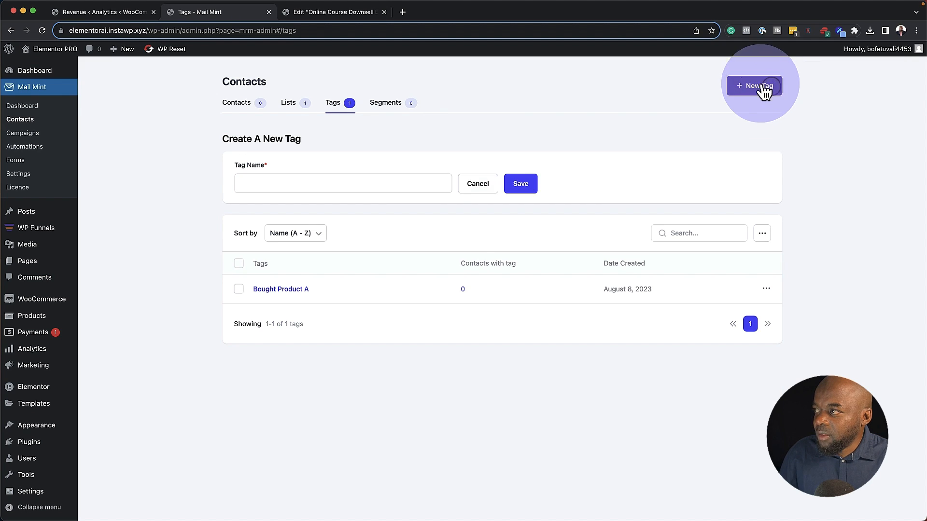
click(401, 191)
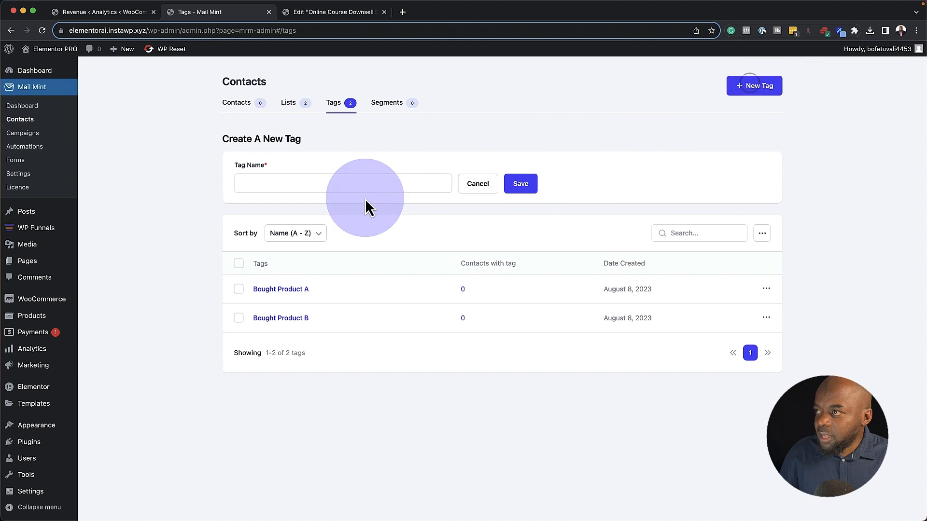
click(364, 184)
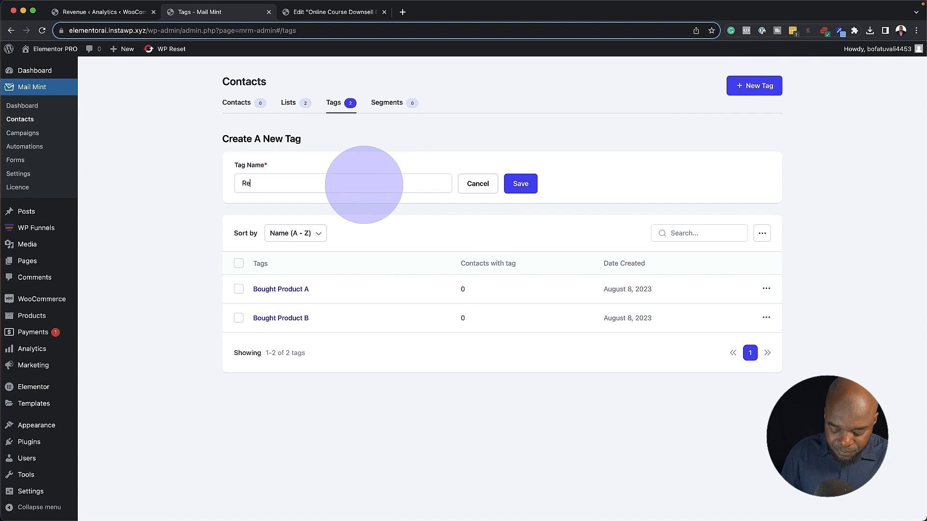
text(Refunded)
click(526, 184)
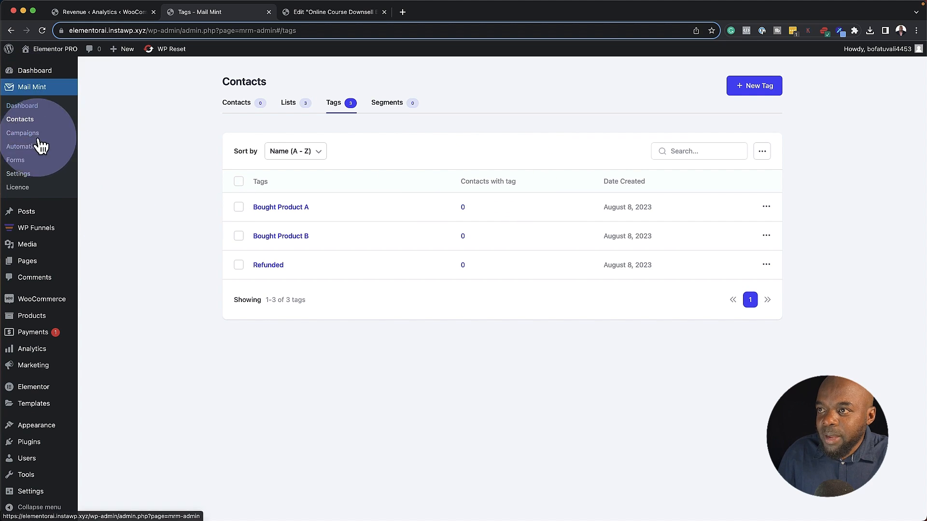
Open the Online Course Pro funnel from the WP Funnels list
mouse_move(38, 234)
click(97, 231)
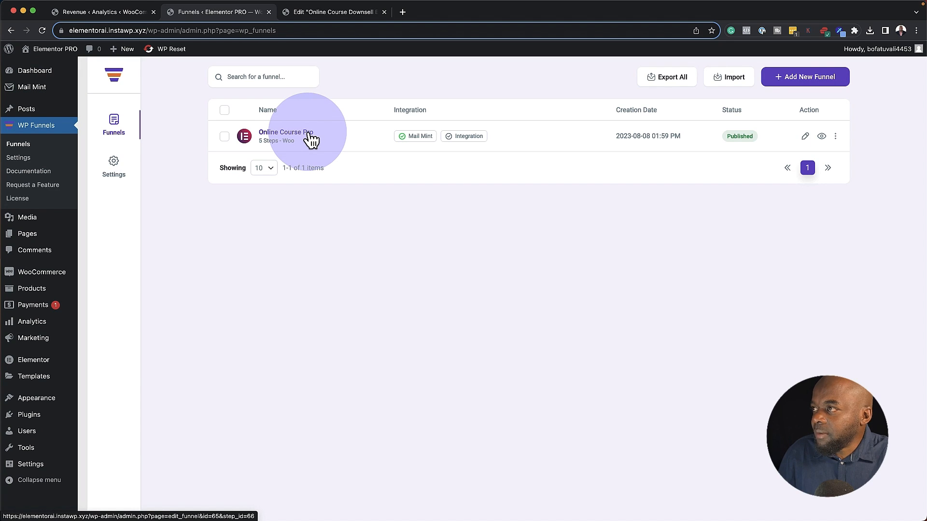
click(308, 133)
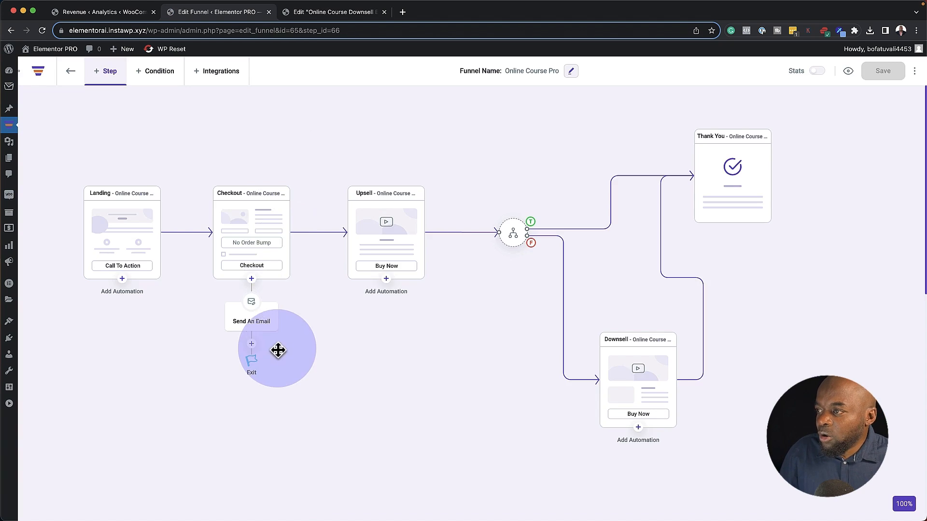
Add an Assign Tag(s) step after Send An Email that applies Bought Product A, and save it
click(252, 344)
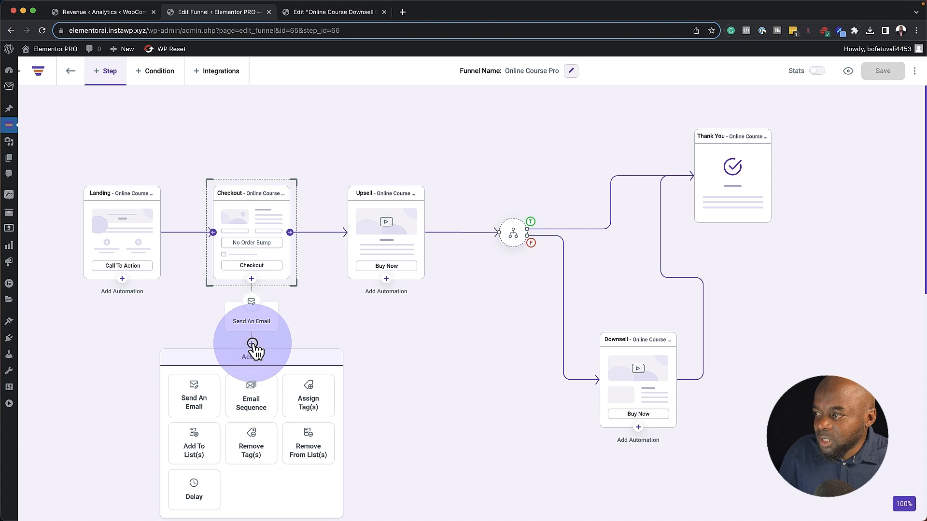
click(316, 397)
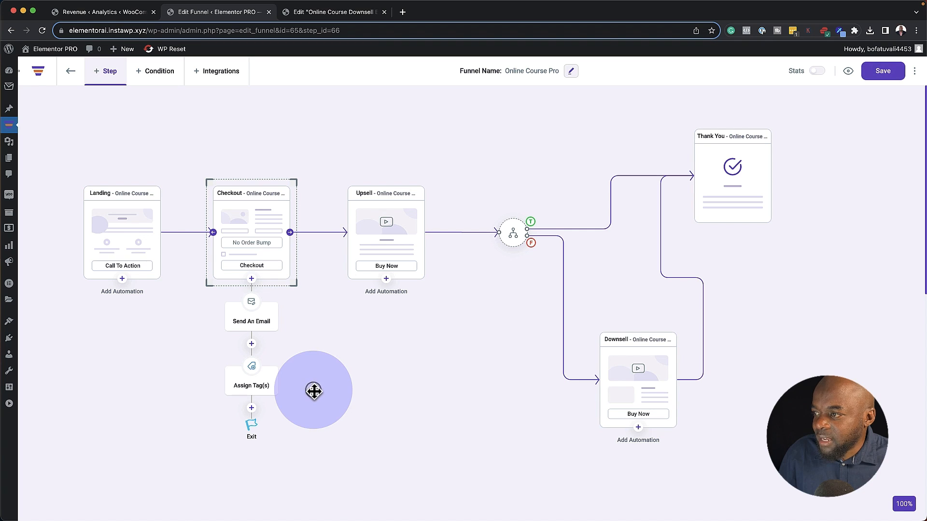
mouse_move(252, 382)
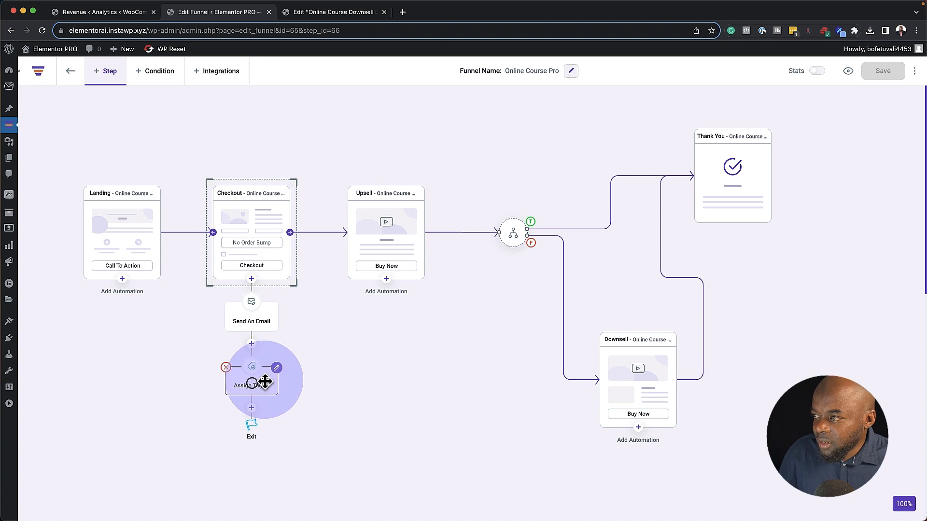
click(277, 368)
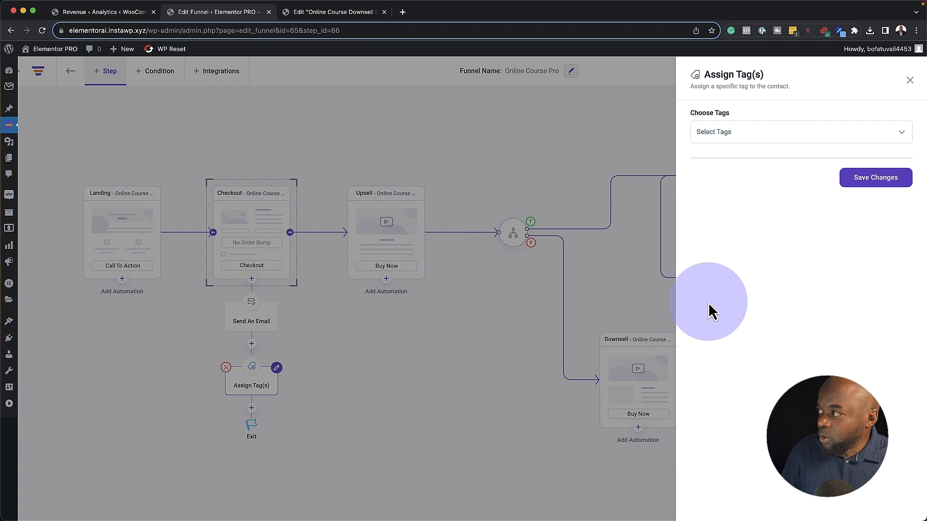
click(777, 133)
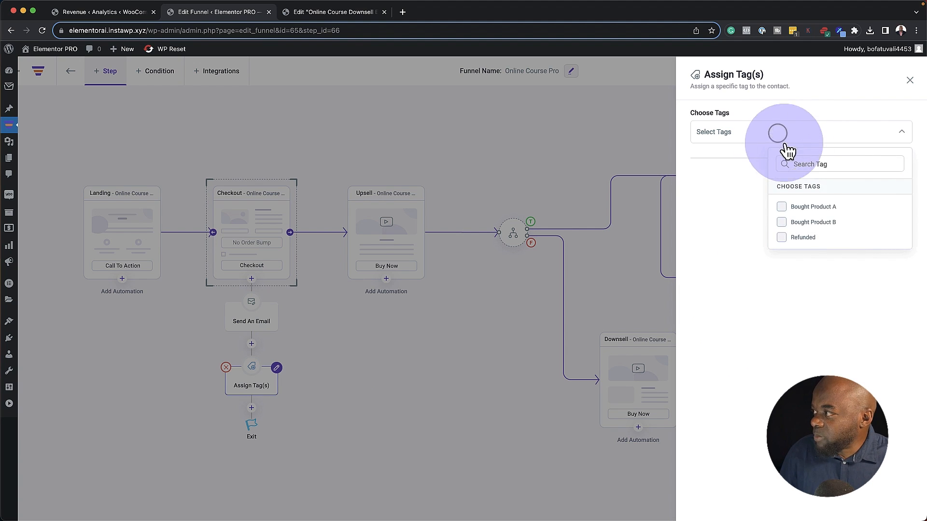
click(782, 207)
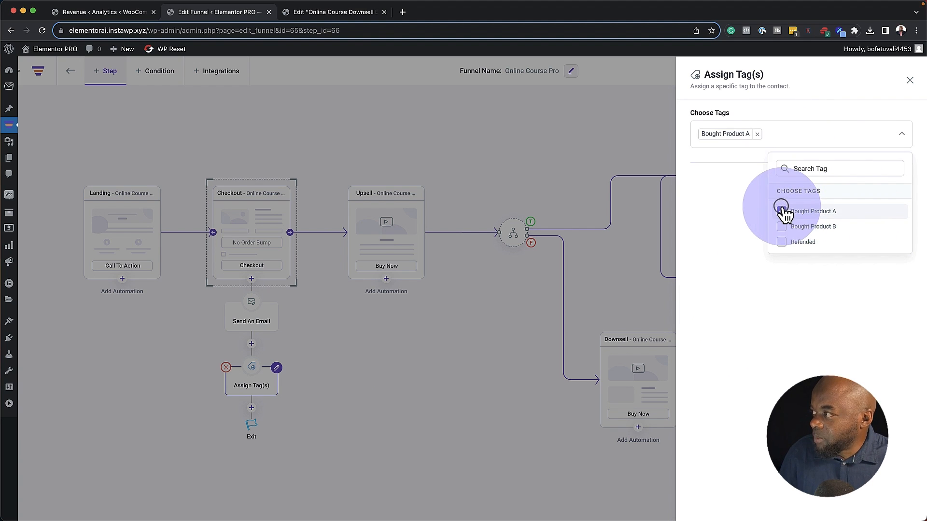
click(782, 288)
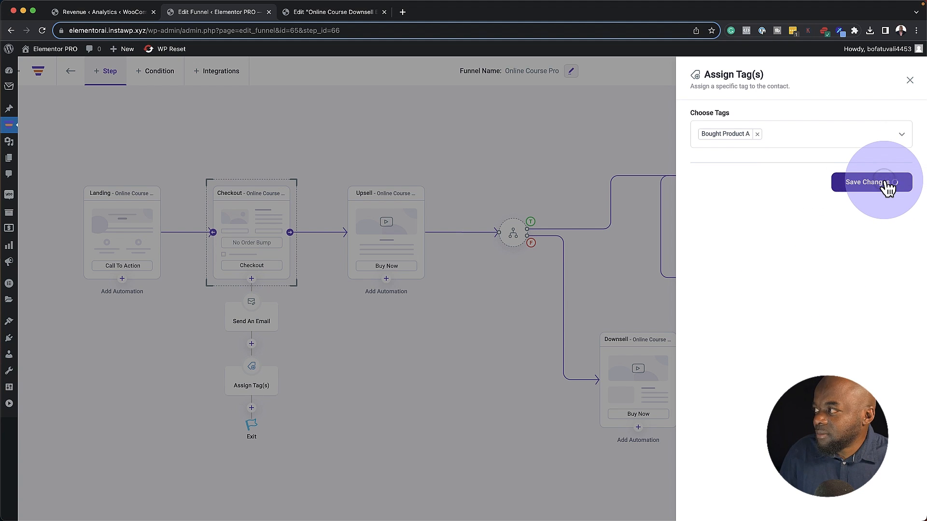
click(249, 216)
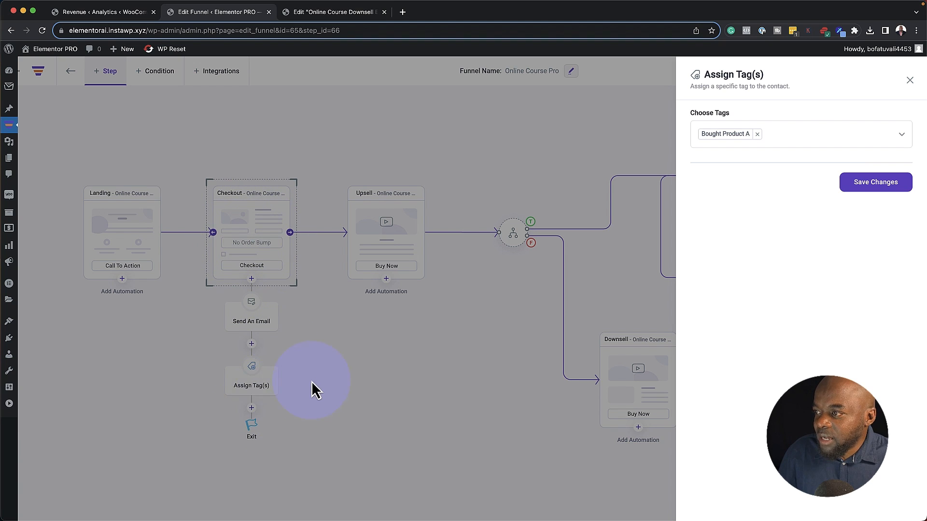
click(251, 405)
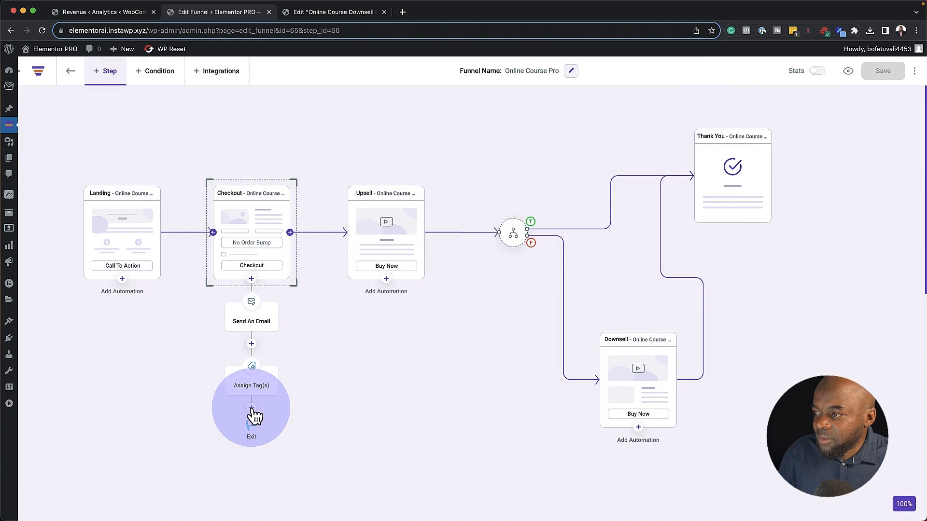
click(251, 408)
Add a one-day Delay step after the tag assignment
scroll(371, 400, down, 5)
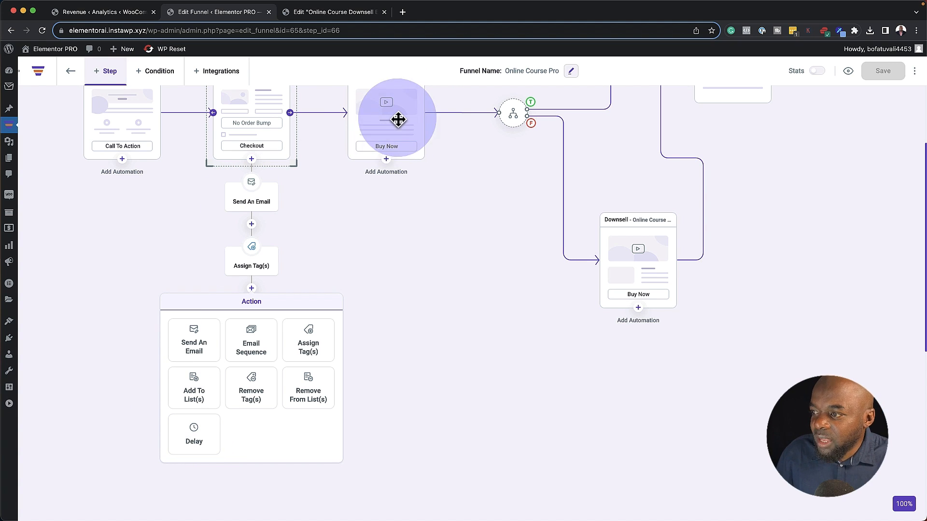
click(198, 444)
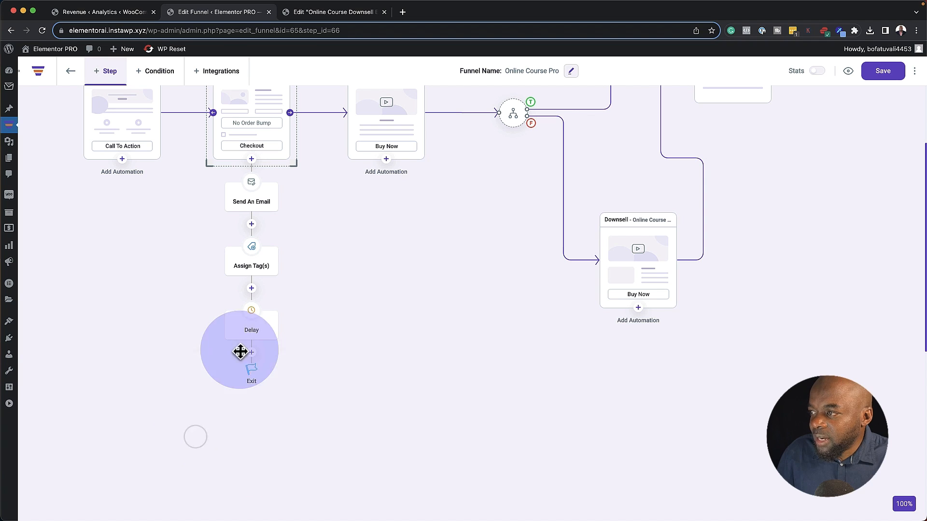
click(276, 313)
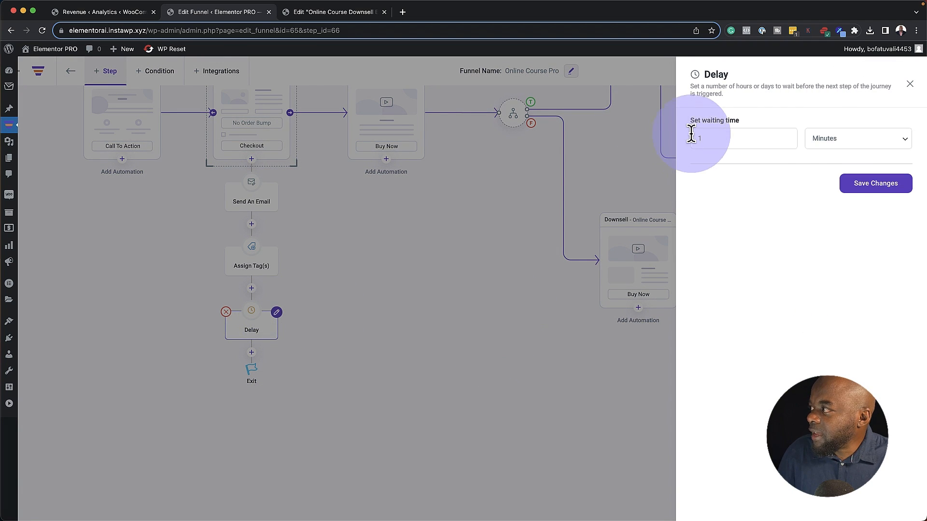
click(836, 139)
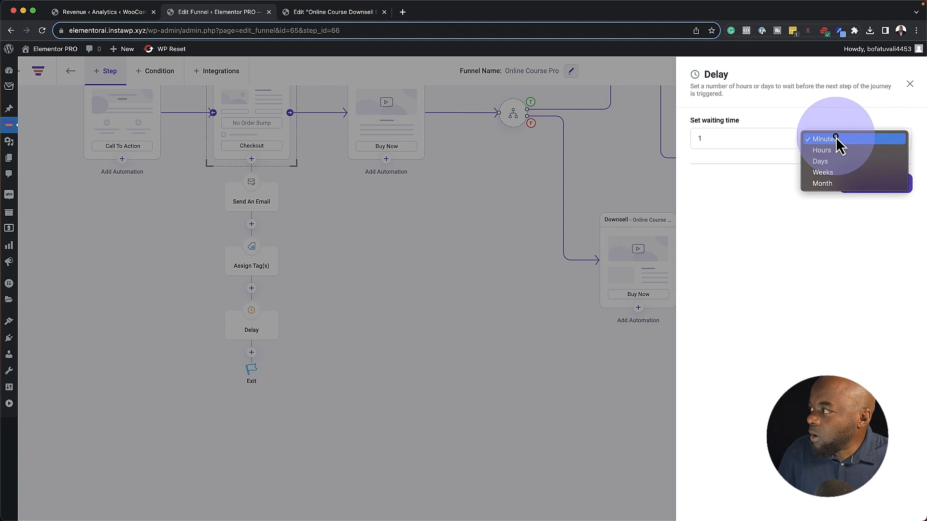
click(832, 161)
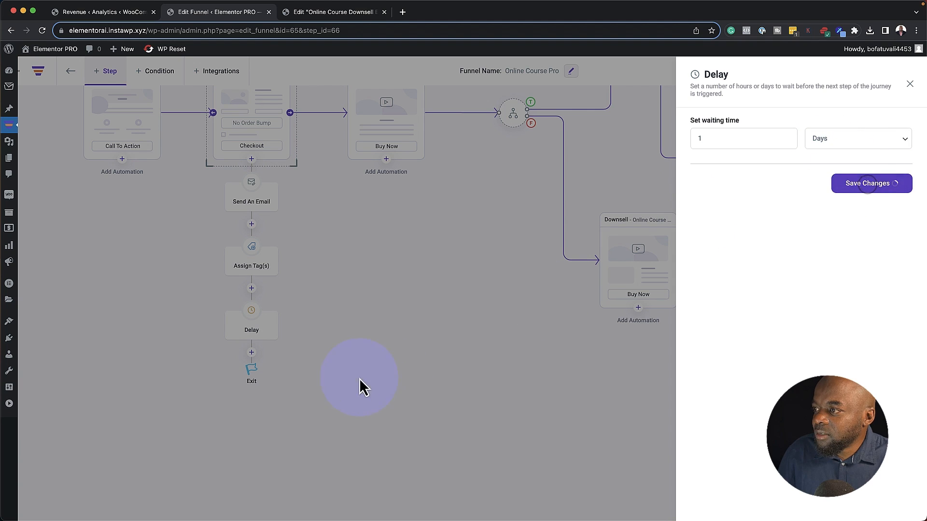
click(253, 361)
Add a follow-up Send An Email step after the delay
click(252, 354)
click(205, 399)
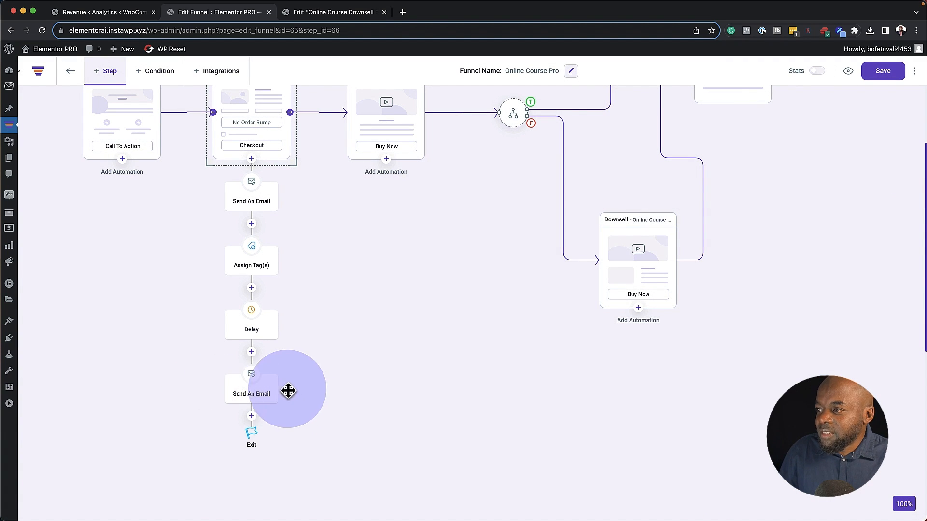
click(260, 389)
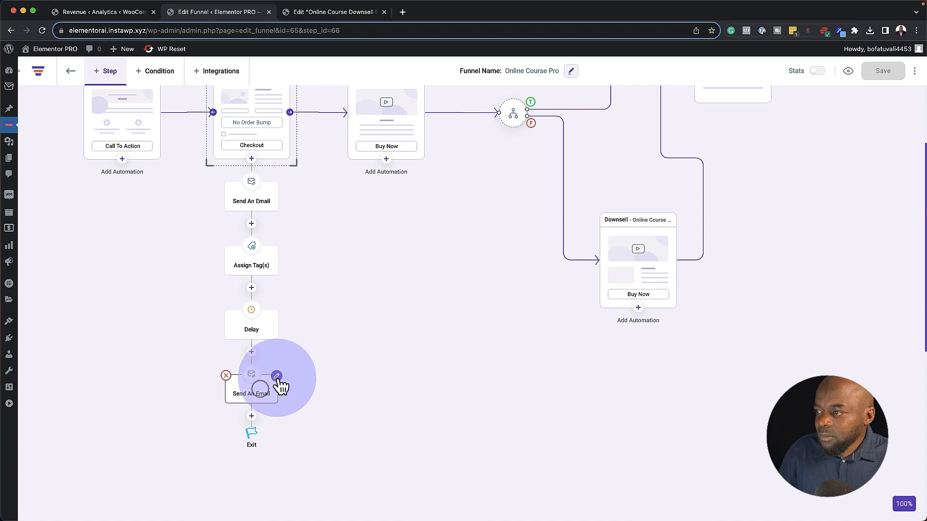
click(277, 377)
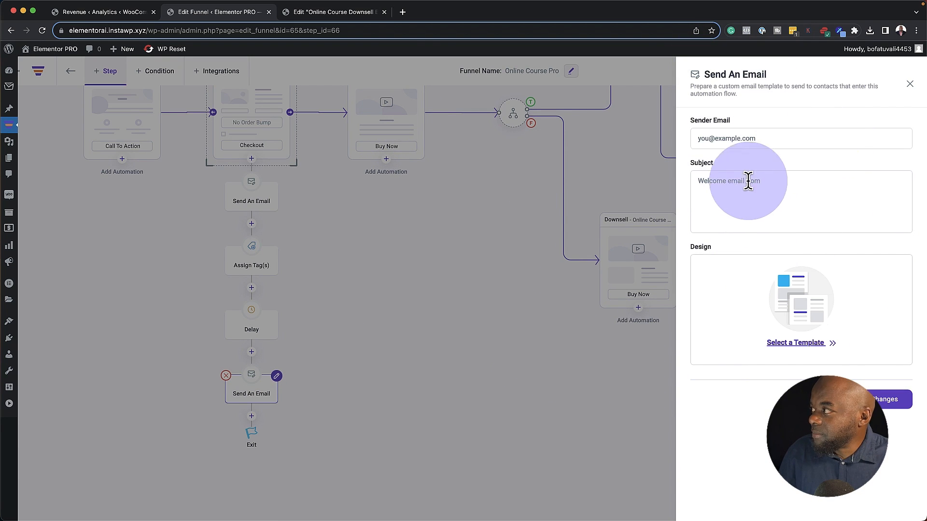
click(909, 85)
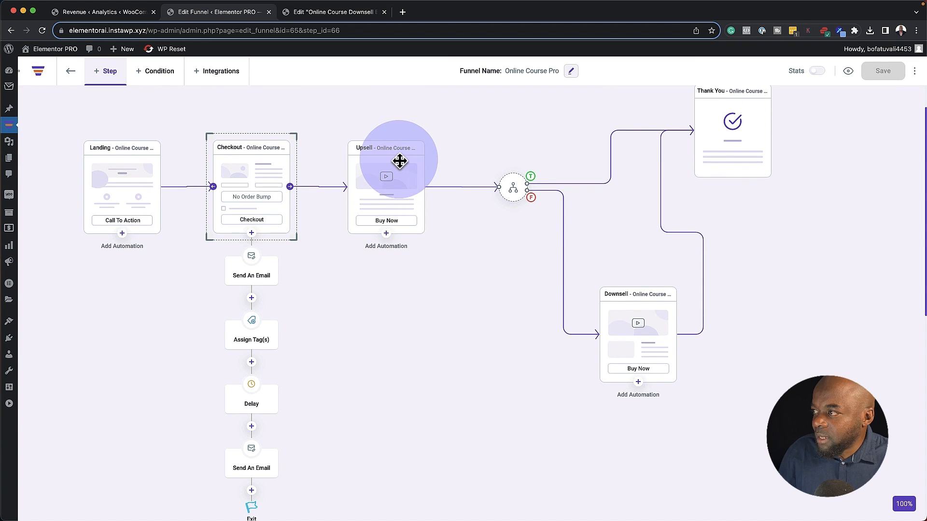
Add an Assign Tag(s) automation under Upsell: Upsell Is Accepted, tag Bought Product B
click(385, 233)
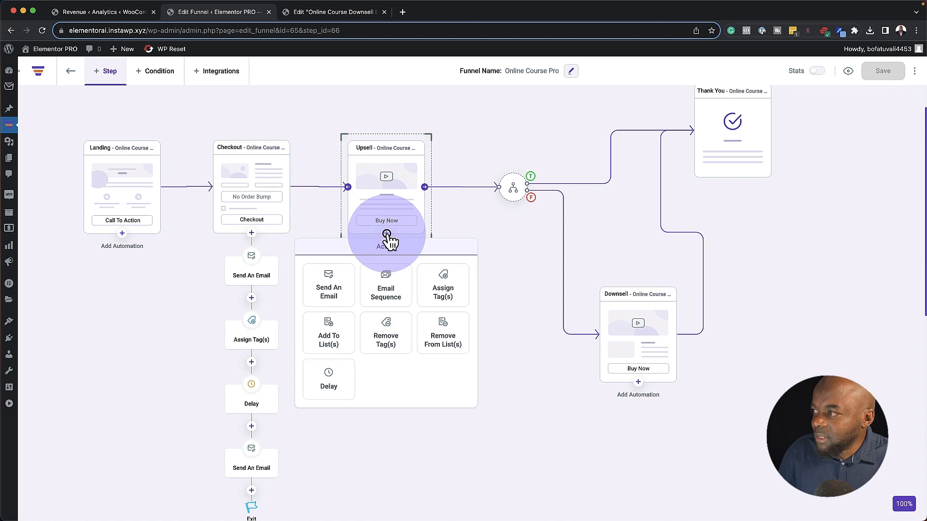
click(450, 286)
mouse_move(384, 269)
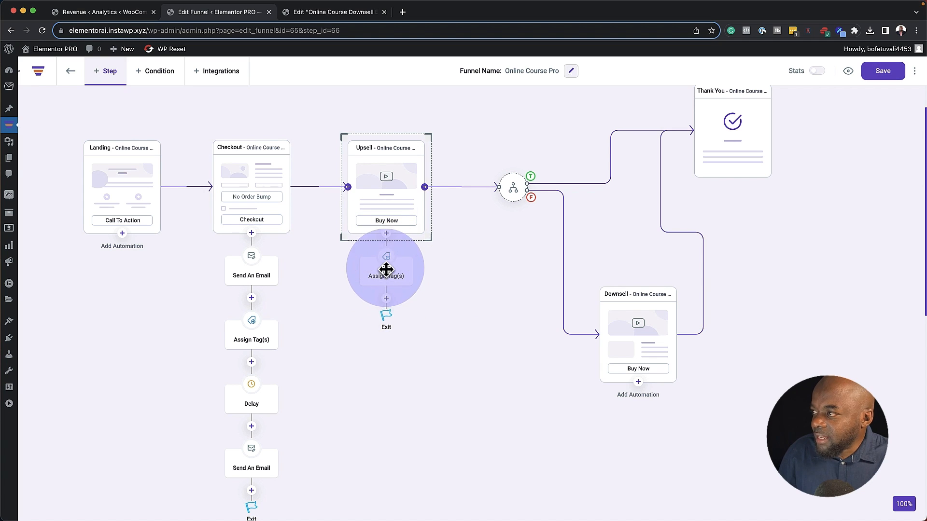
click(412, 258)
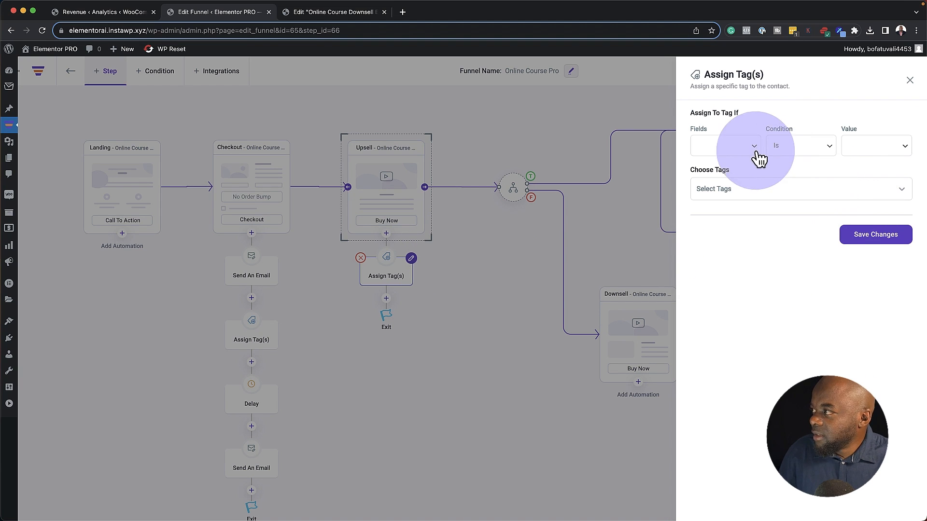
click(736, 147)
click(735, 146)
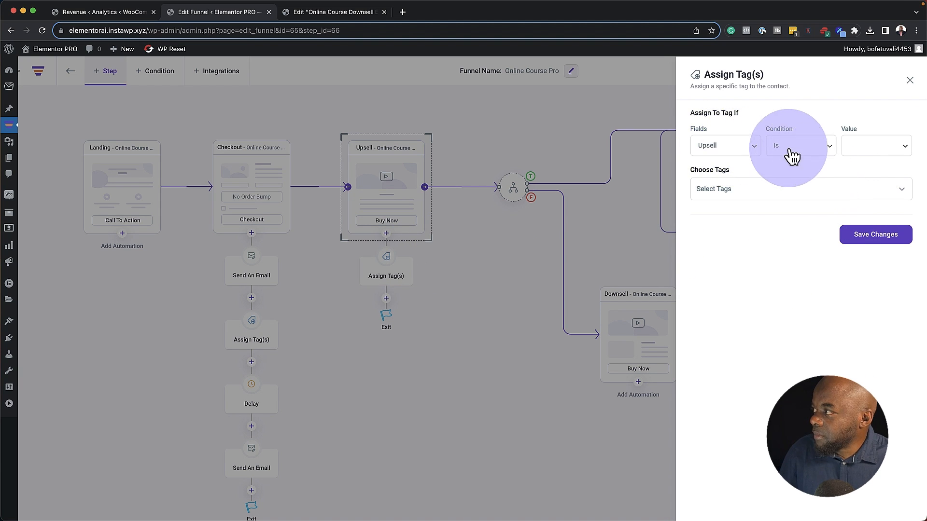
click(871, 147)
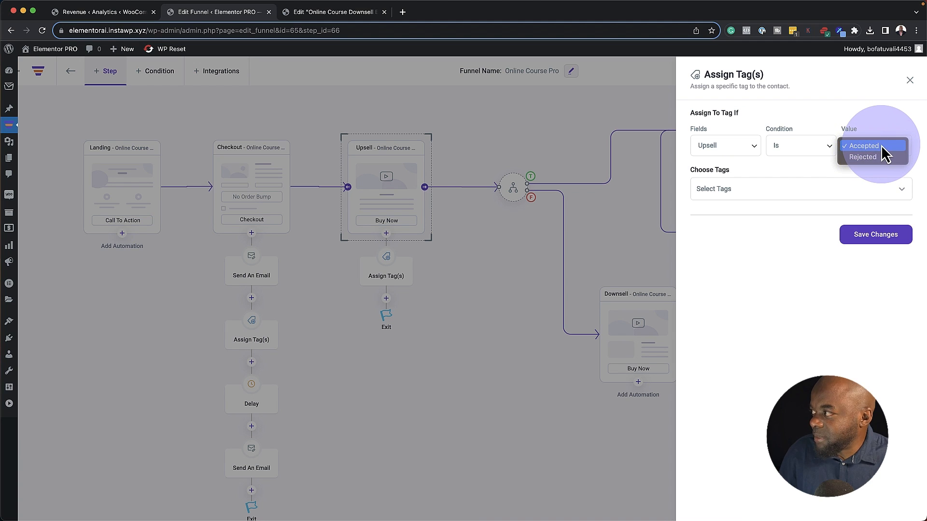
click(879, 145)
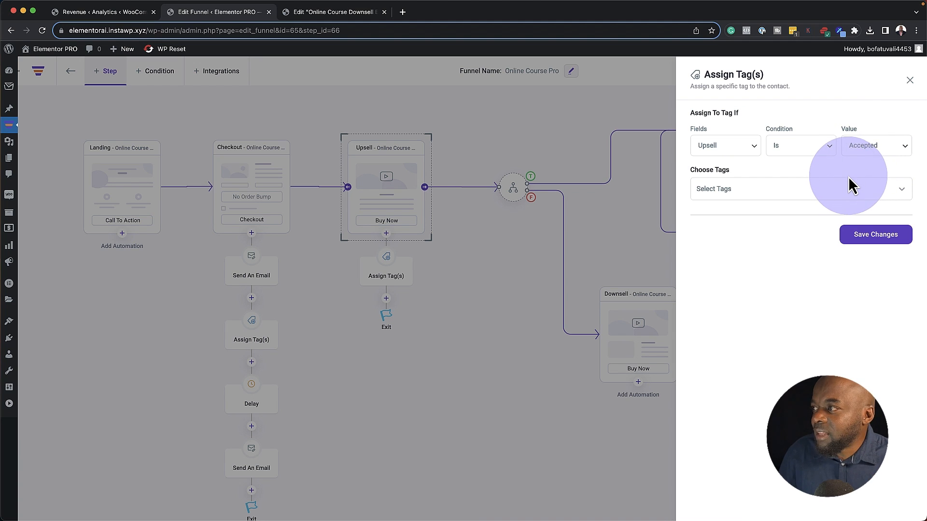
click(788, 193)
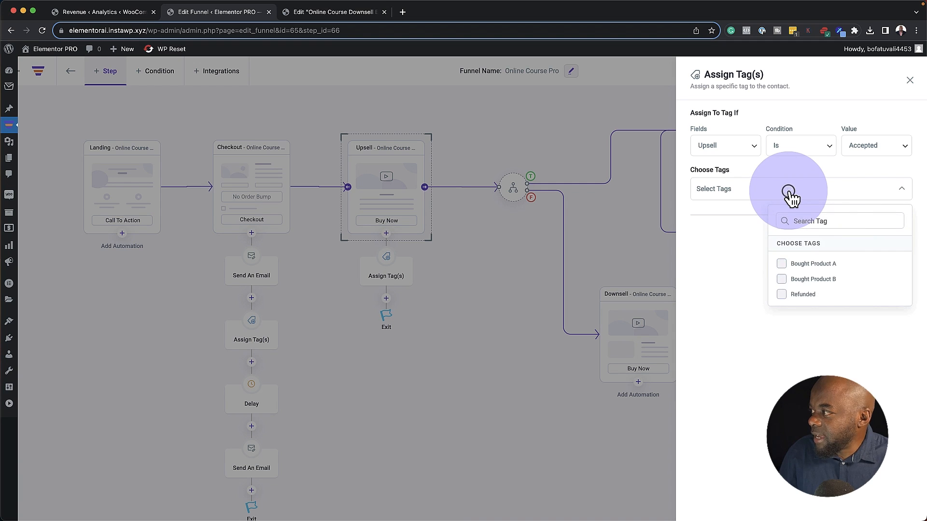
click(783, 280)
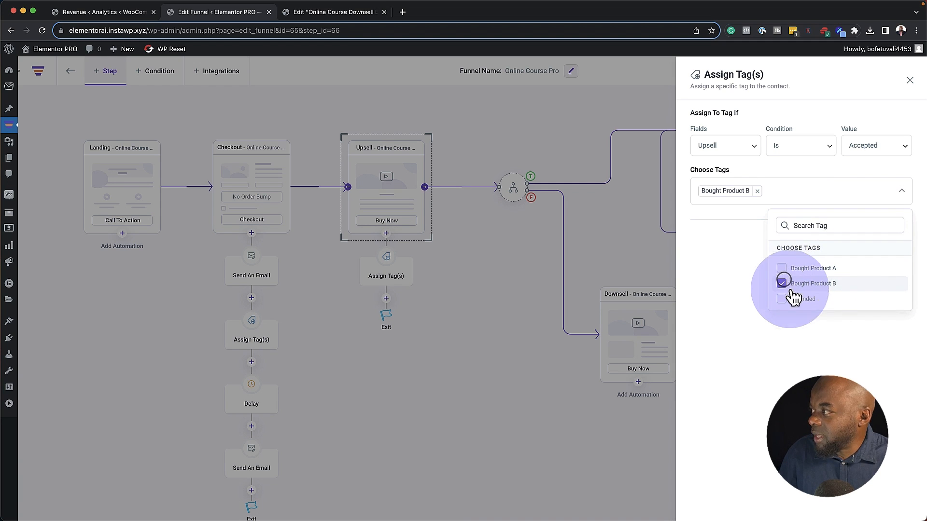
click(786, 346)
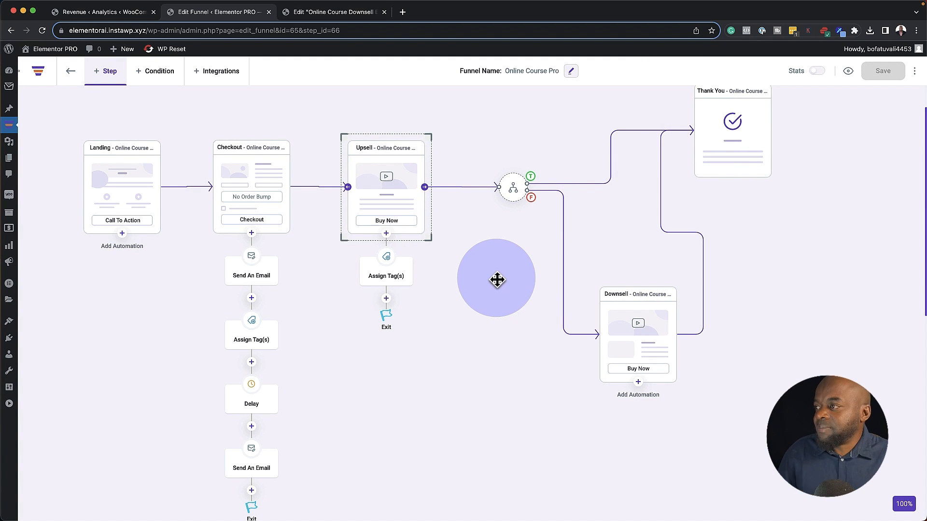
Add an Assign Tag(s) automation under the Downsell step
click(385, 299)
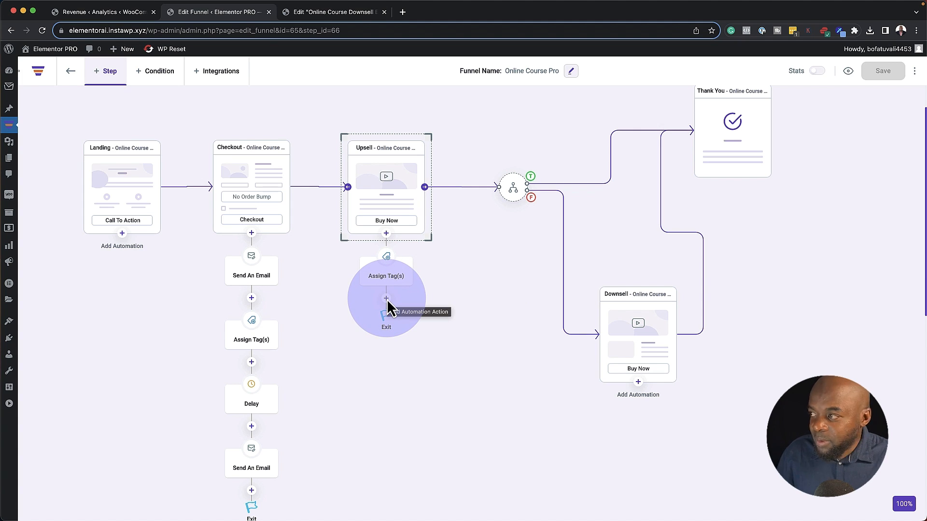
click(386, 300)
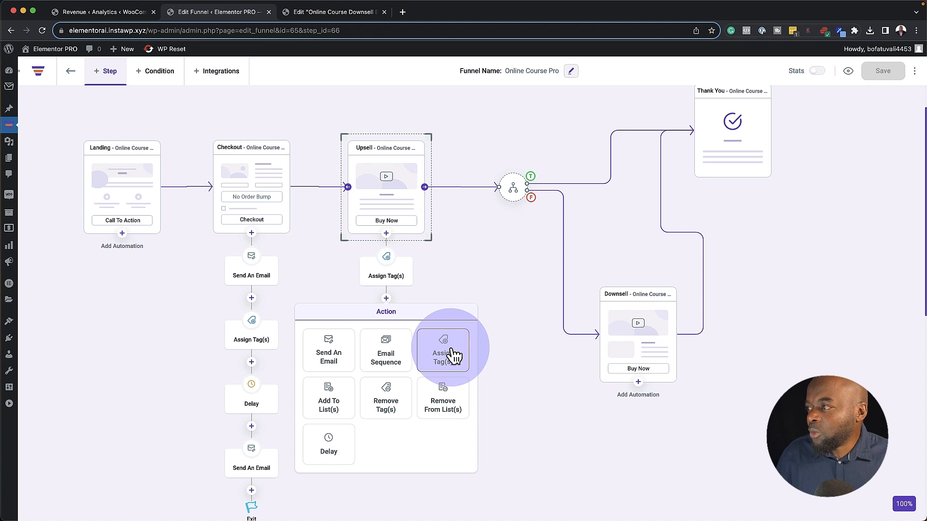
click(494, 289)
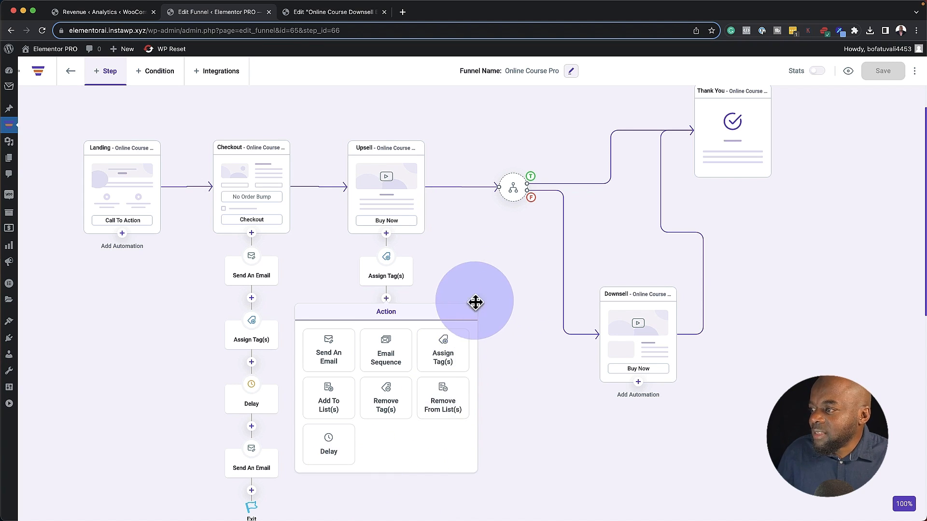
click(497, 273)
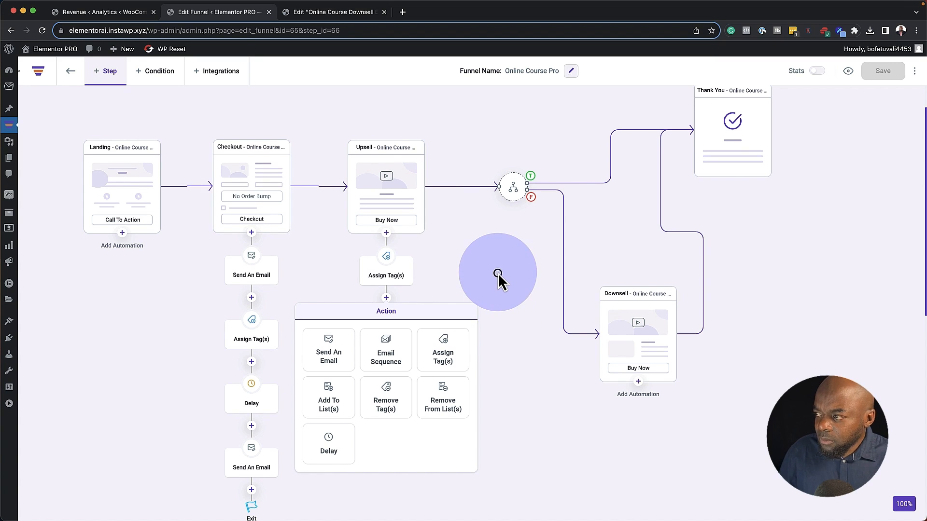
scroll(508, 334, up, 1)
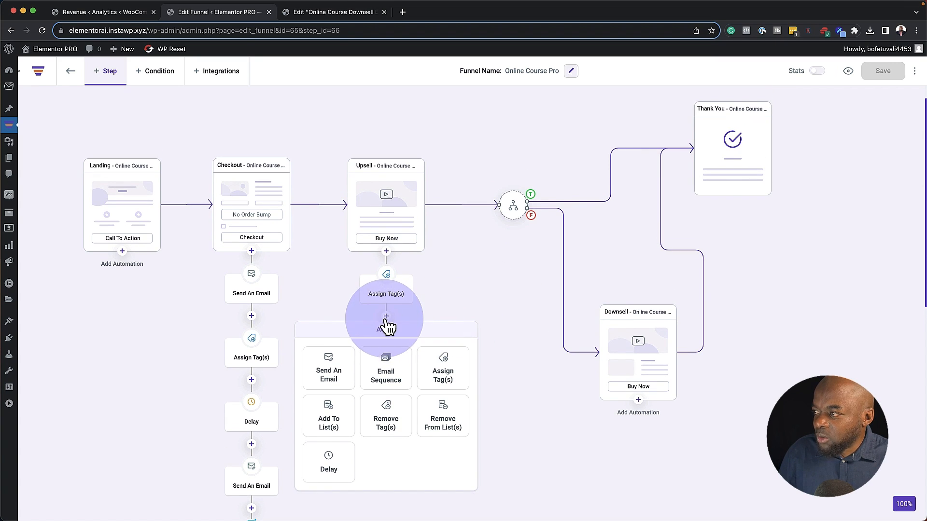
click(386, 327)
click(440, 294)
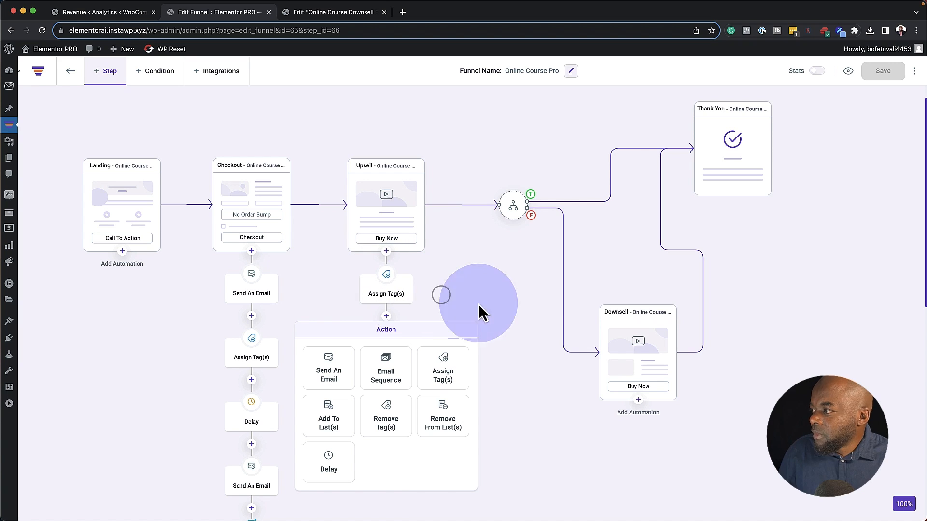
click(656, 333)
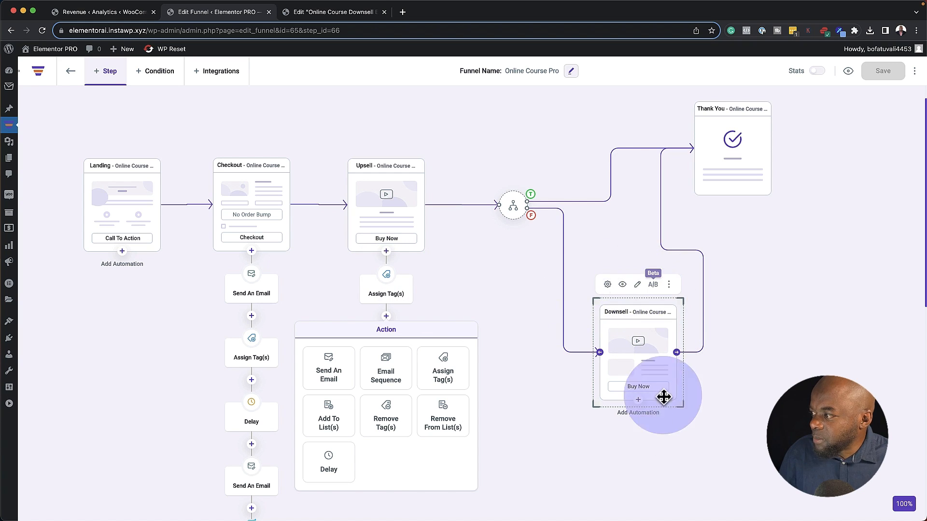
click(638, 400)
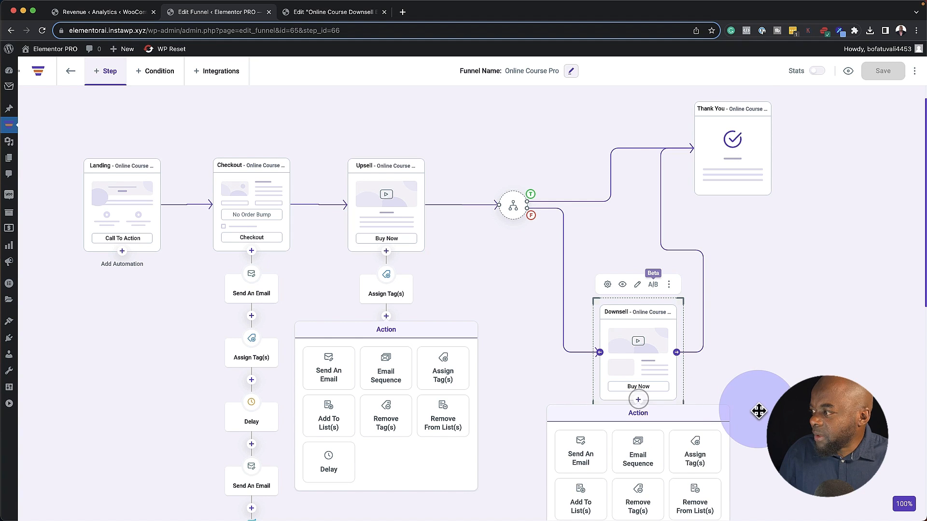
scroll(724, 410, down, 1)
click(699, 407)
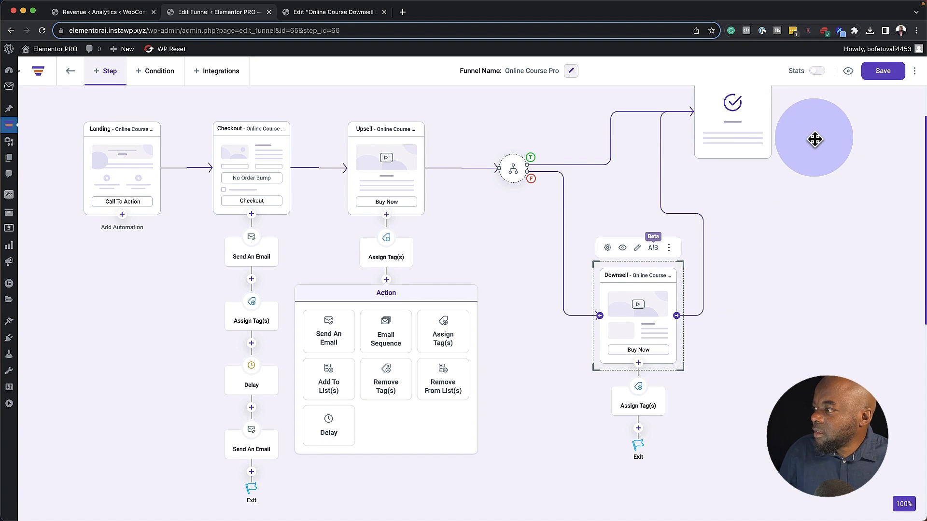
click(665, 388)
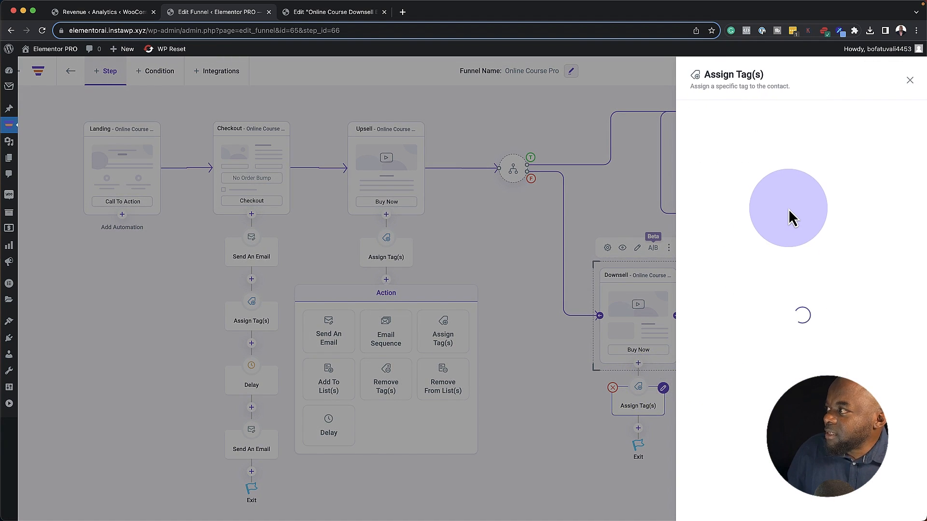
Set its condition to Downsell Is Rejected, assign the Refunded tag, and save
click(750, 144)
click(730, 146)
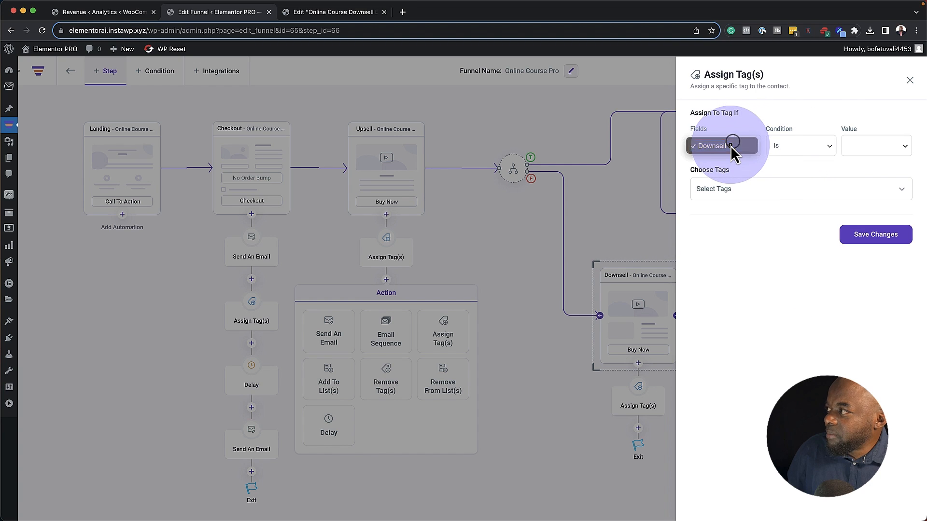
click(867, 146)
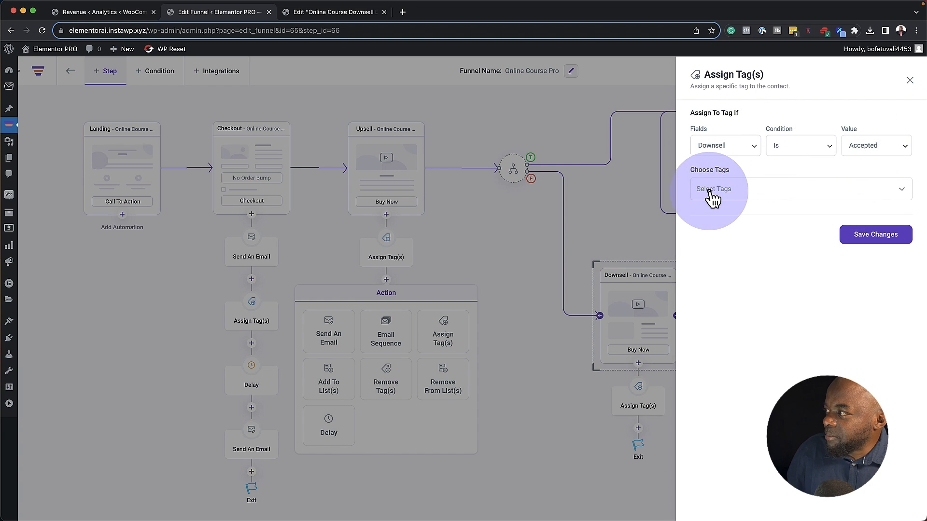
click(710, 192)
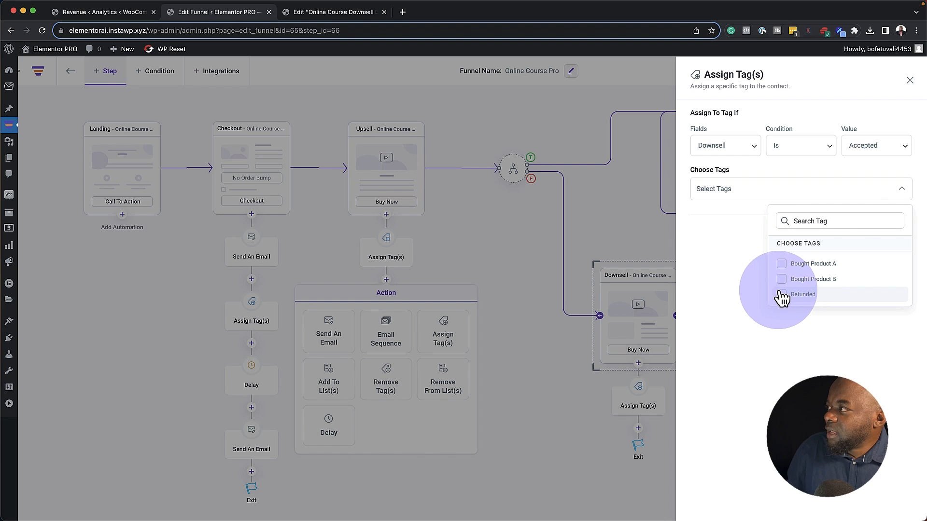
click(864, 147)
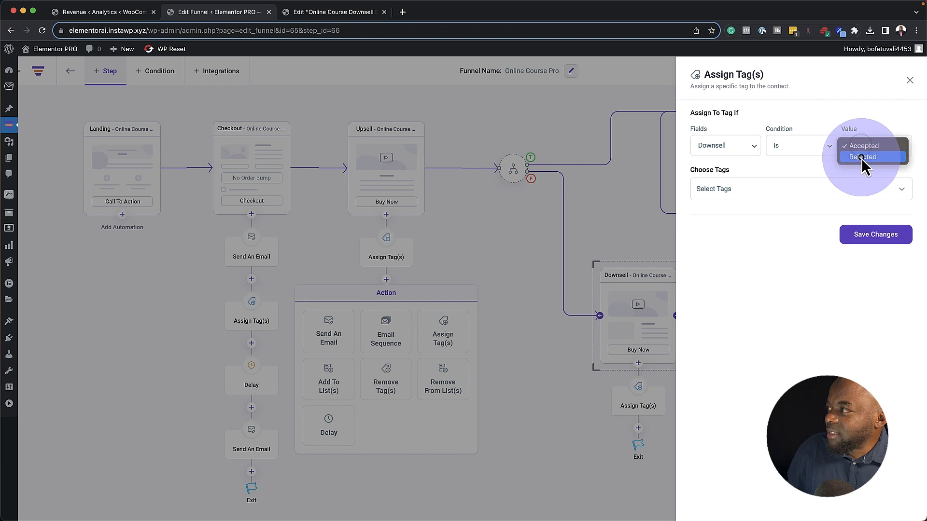
click(861, 158)
click(742, 197)
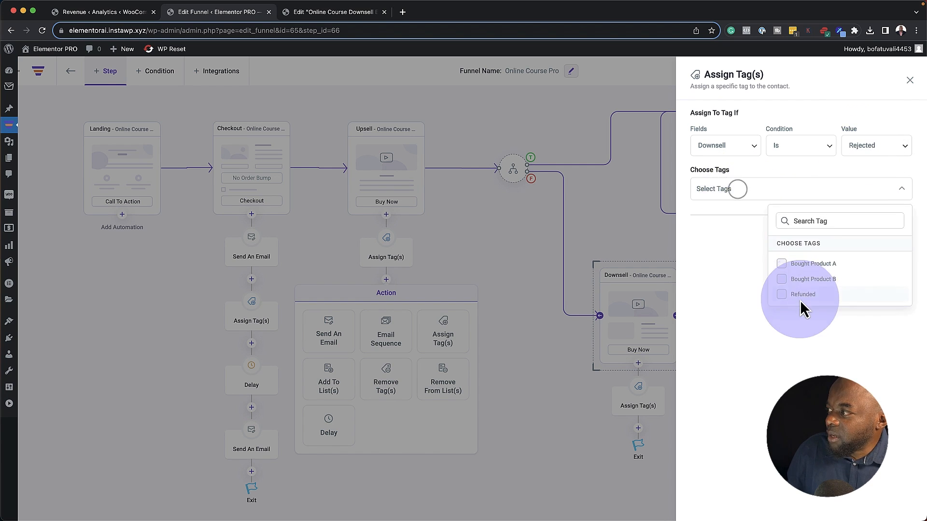
click(782, 299)
click(634, 230)
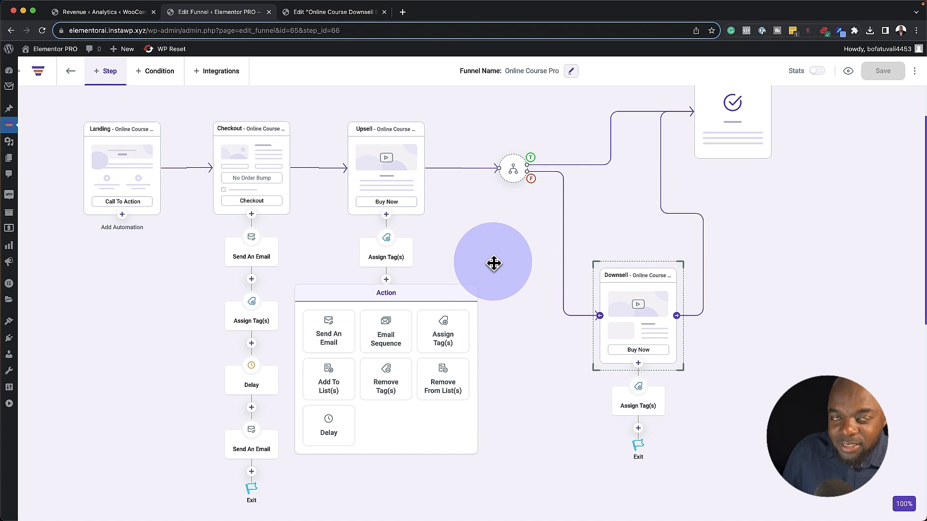
Tidy the canvas, turn on step Stats, and preview the Online Course Pro funnel live
scroll(494, 262, up, 3)
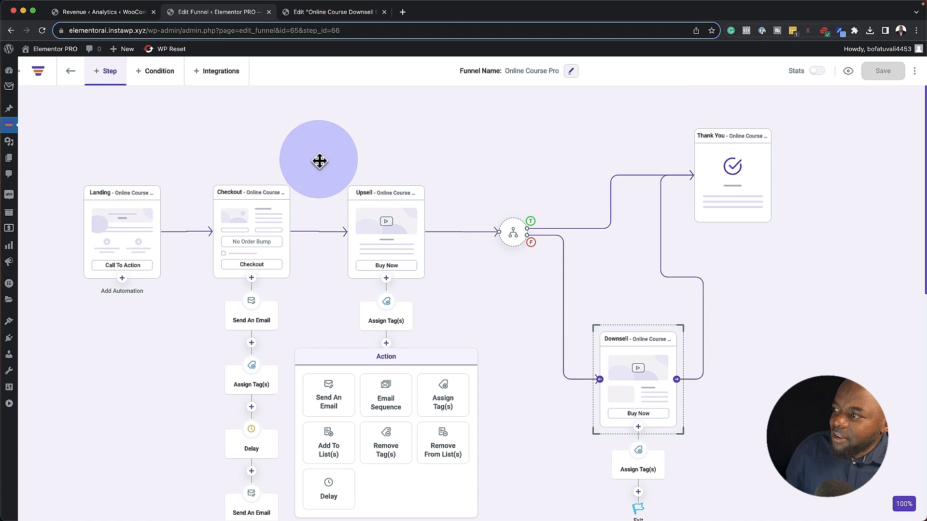
click(444, 352)
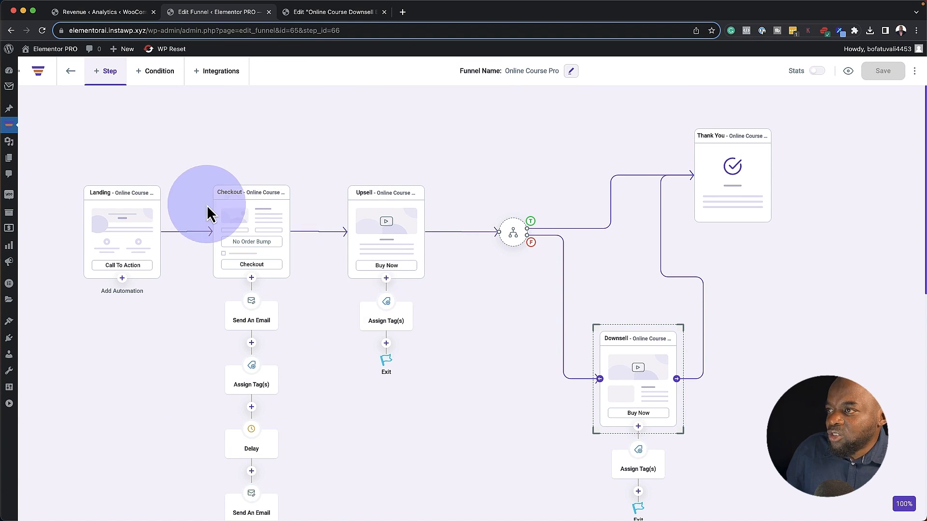
drag(153, 229, 143, 272)
click(473, 227)
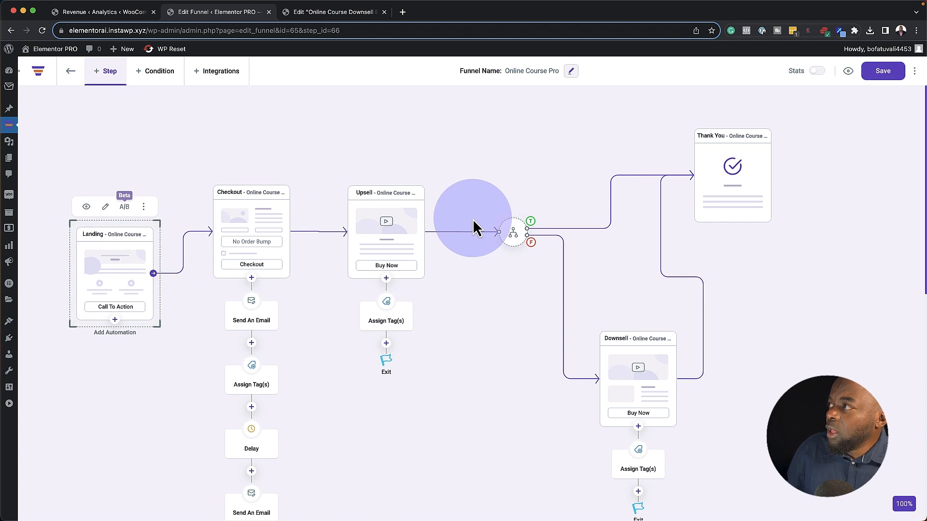
click(819, 71)
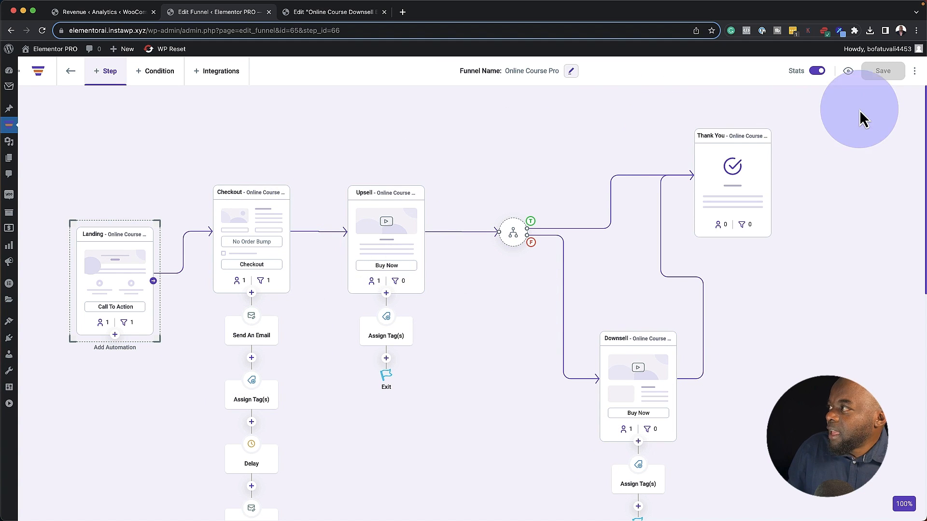
click(848, 72)
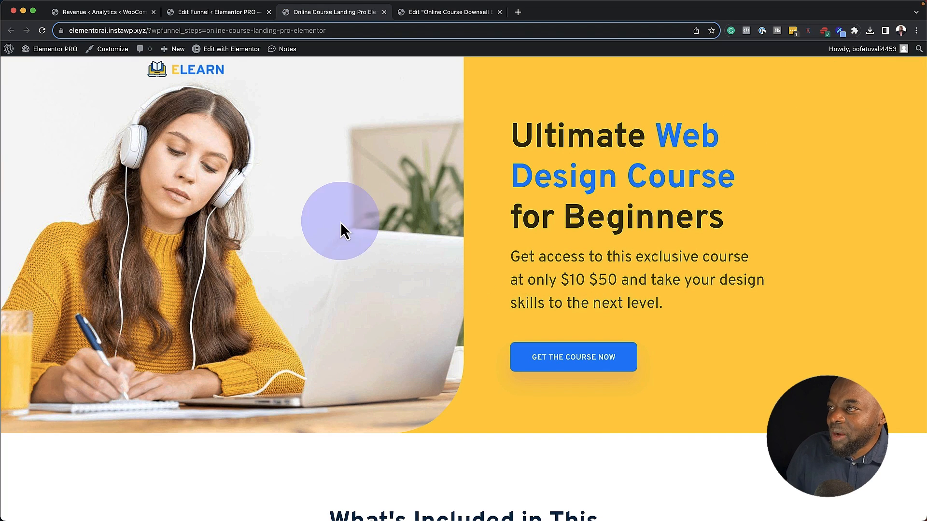
Scroll through the Ultimate Web Design Course landing page and choose GET THE COURSE NOW
scroll(312, 290, down, 10)
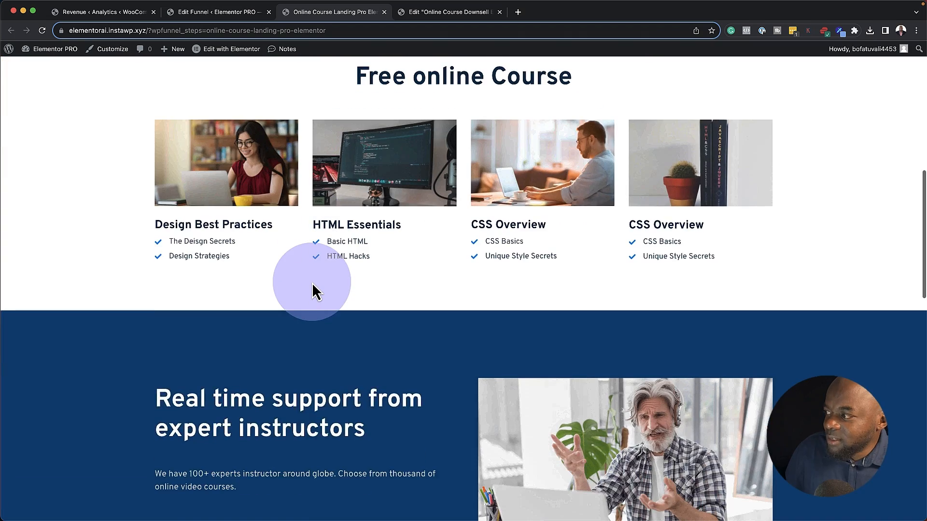
scroll(311, 285, down, 8)
scroll(312, 285, up, 14)
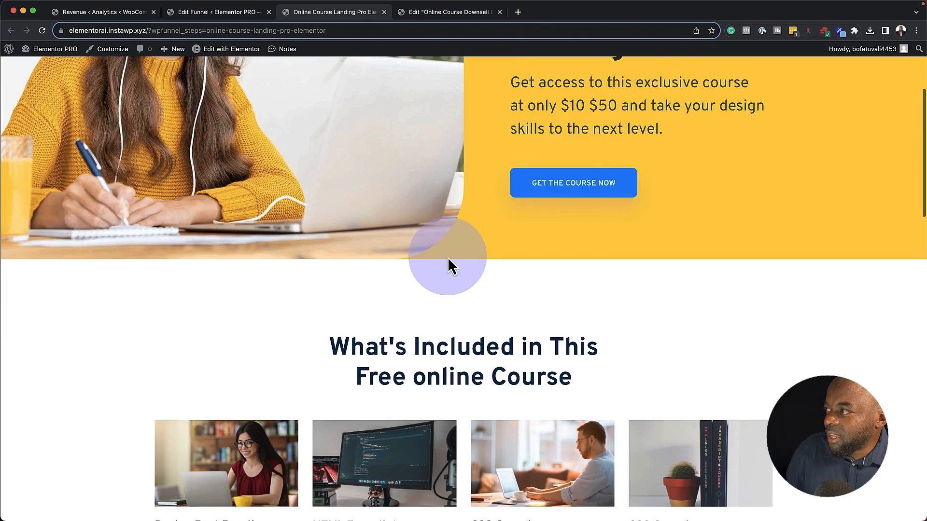
scroll(448, 263, up, 4)
click(582, 358)
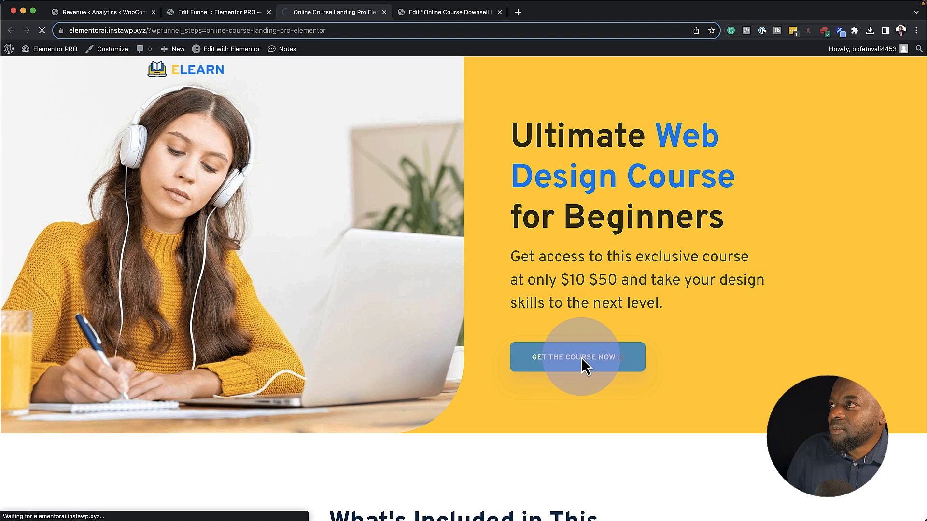
Review the Advanced Web Design Checkout page's $149.00 order, then return to the funnel editor
scroll(334, 317, down, 5)
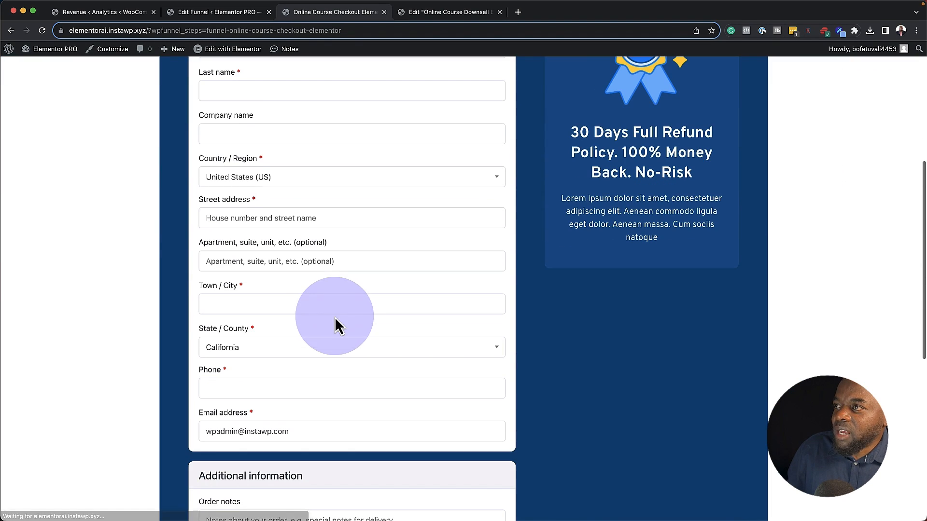
scroll(321, 393, down, 4)
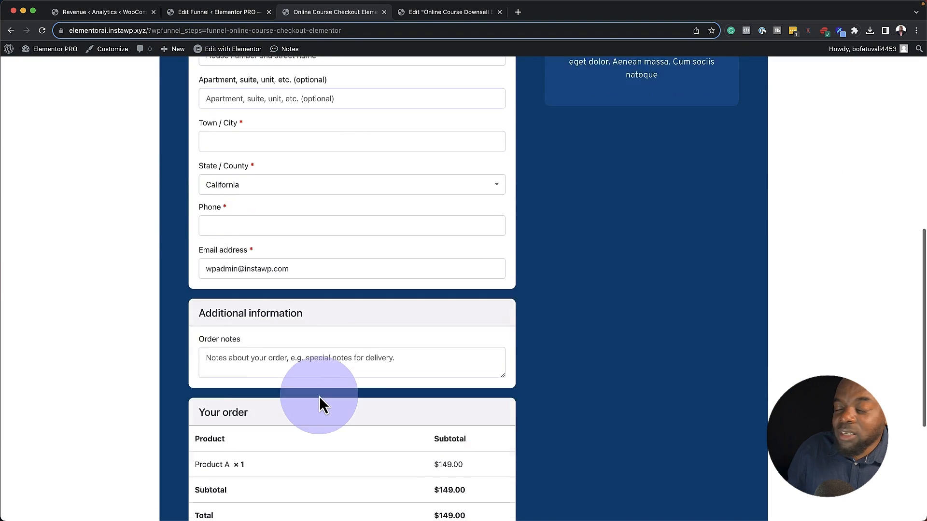
scroll(321, 392, down, 3)
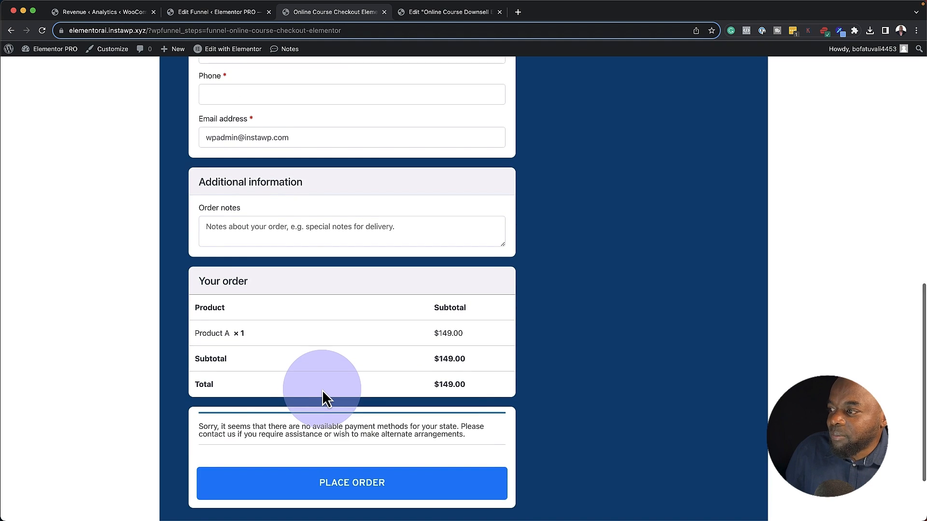
scroll(207, 326, up, 7)
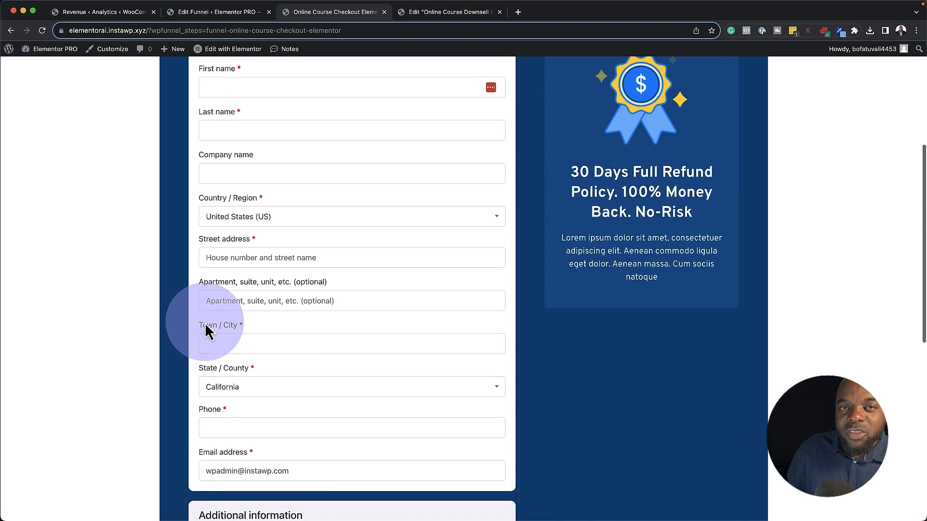
scroll(207, 331, up, 3)
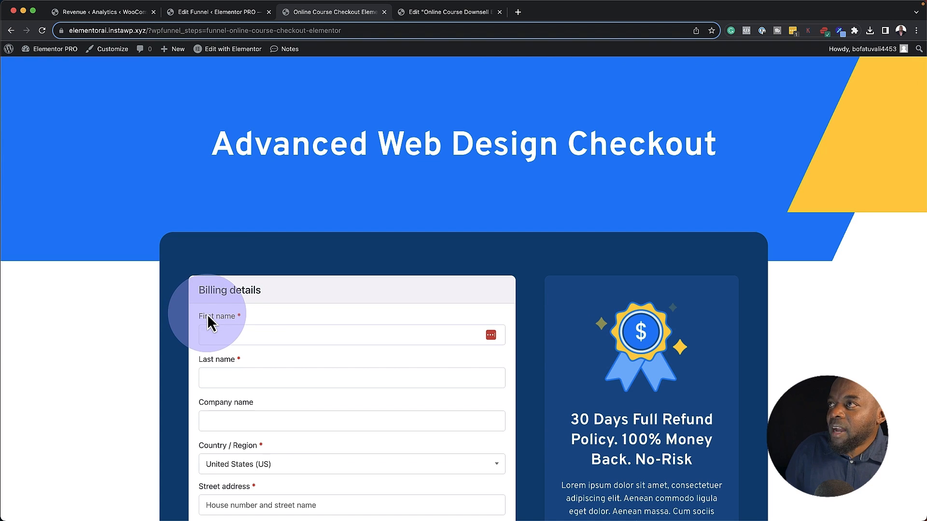
click(232, 16)
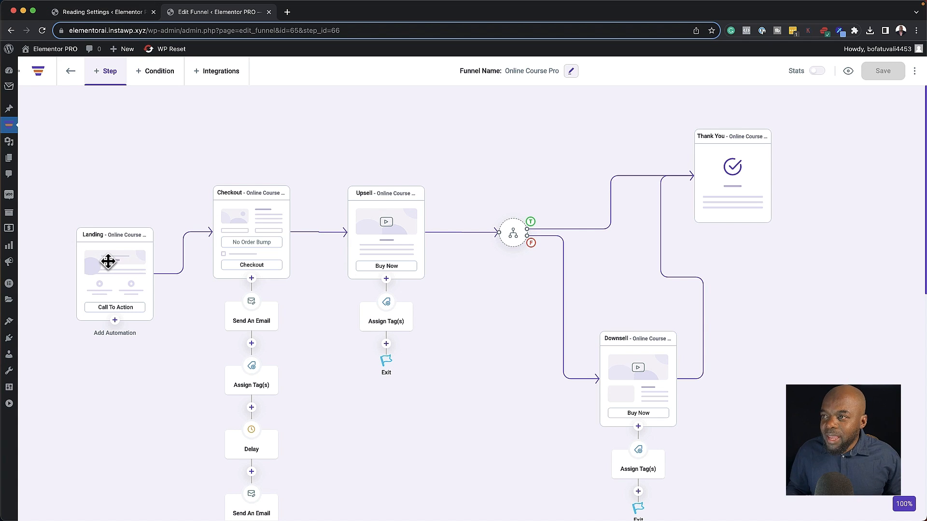
Move the Landing step card higher on the funnel canvas, then return to the Reading Settings tab
drag(107, 261, 117, 234)
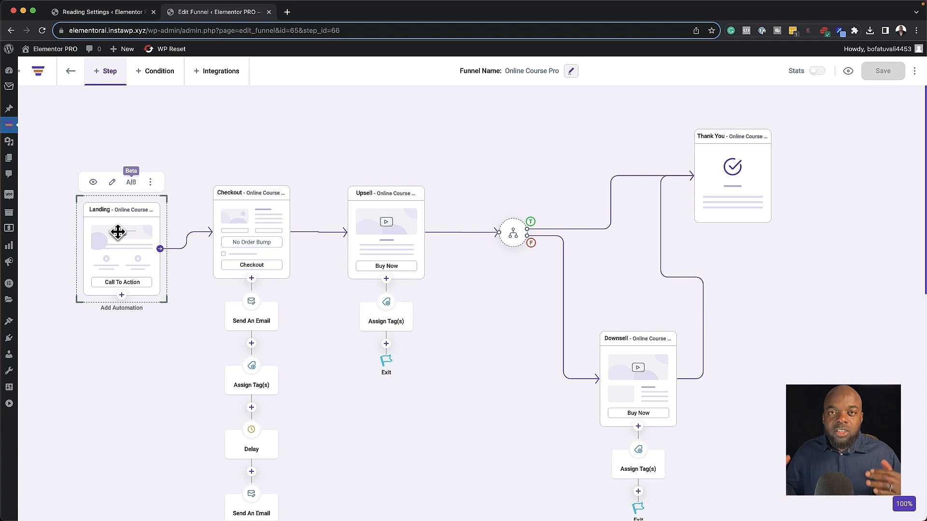
click(92, 12)
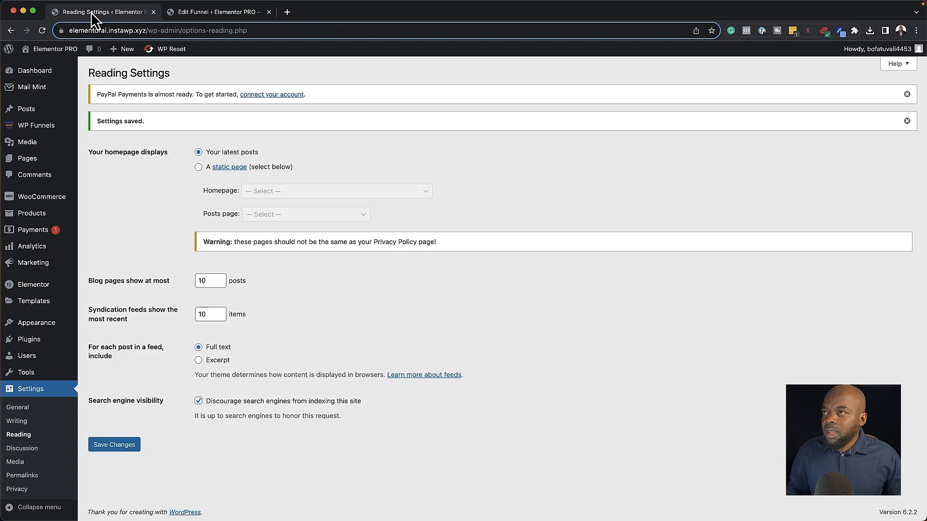
Check that the site's front page is a posts archive, and open the admin dashboard in an adjacent tab
mouse_move(51, 50)
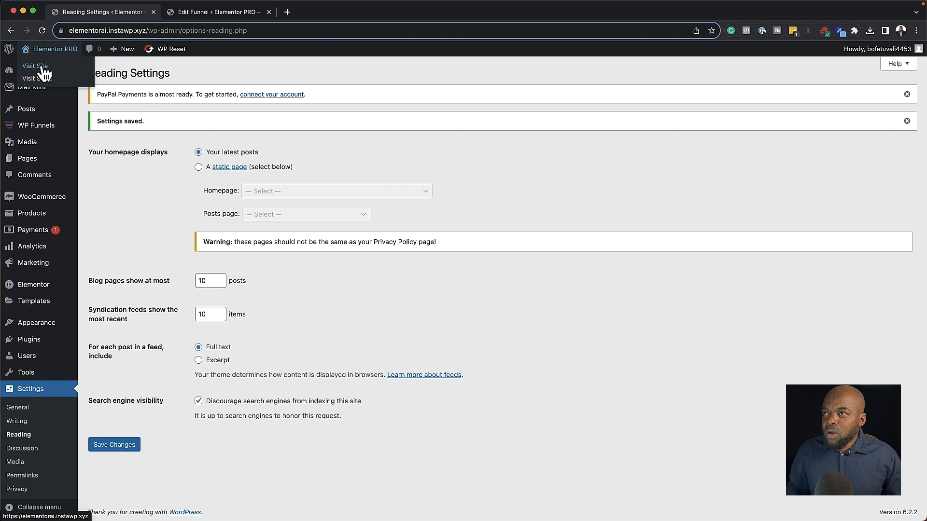
click(44, 69)
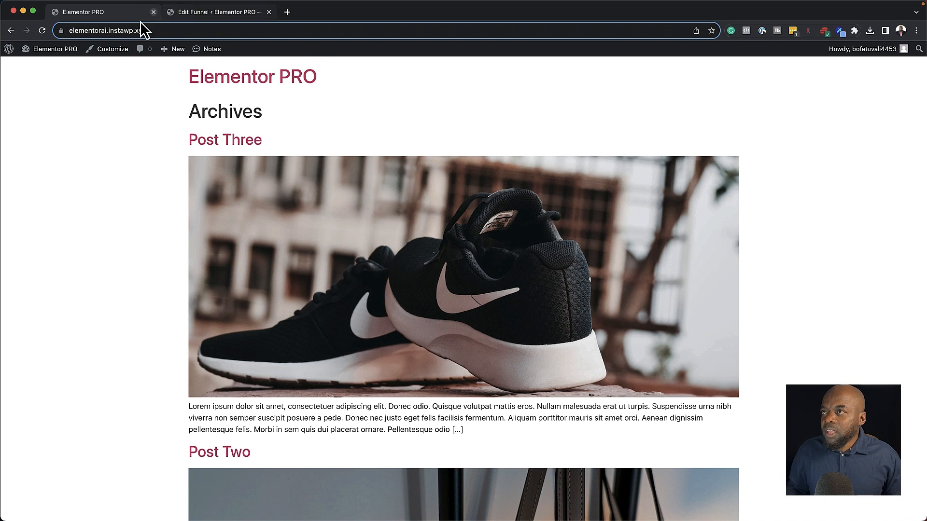
mouse_move(46, 50)
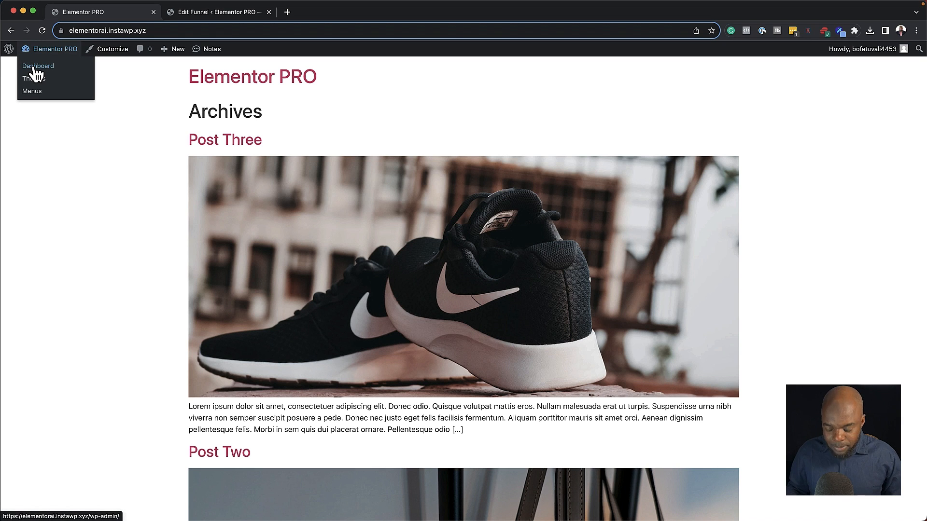
super+click(36, 67)
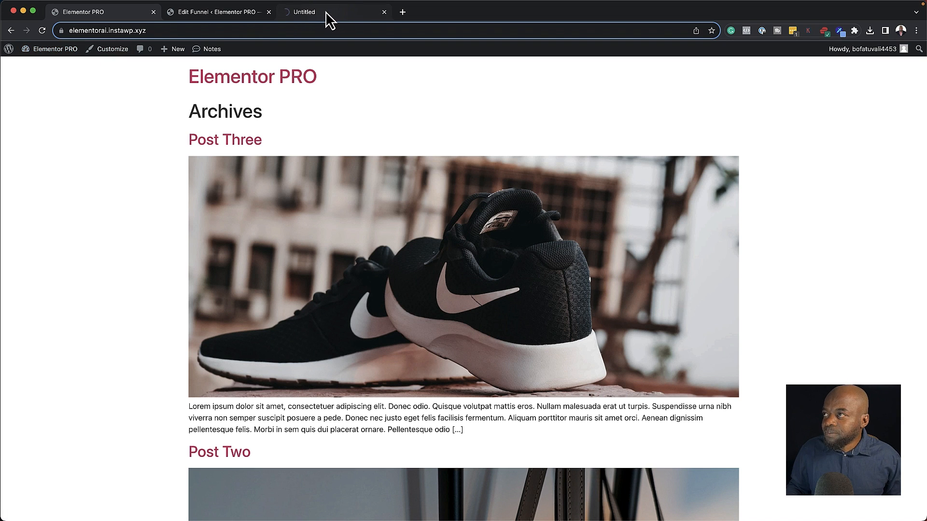
drag(331, 14, 80, 15)
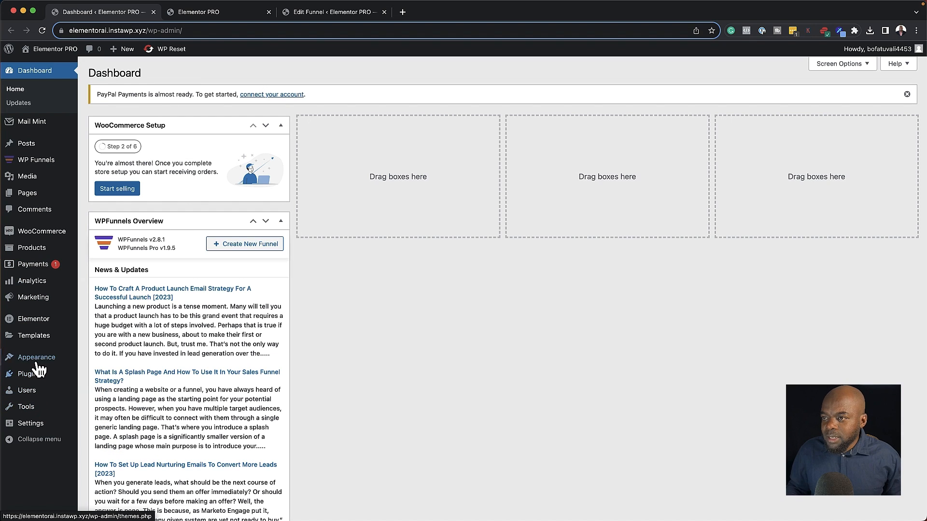
Go to Settings > Reading in the WordPress admin
mouse_move(37, 366)
mouse_move(32, 427)
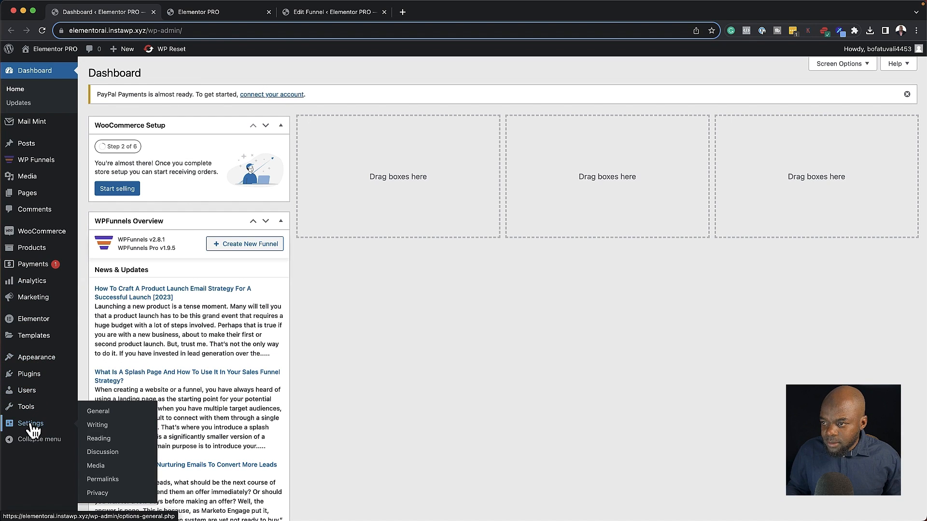
click(107, 439)
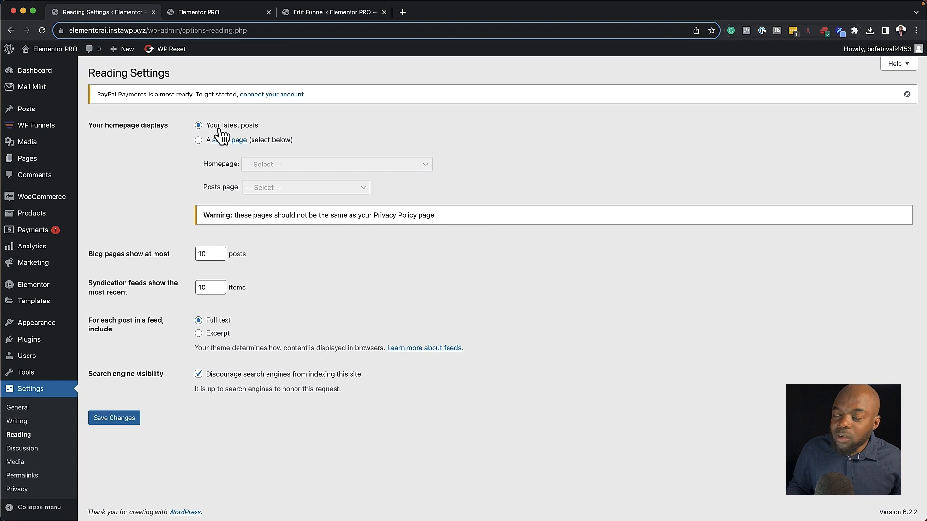
Make 'Online Course Landing Pro Elementor' the static homepage, save, and reload the site's front page
click(201, 14)
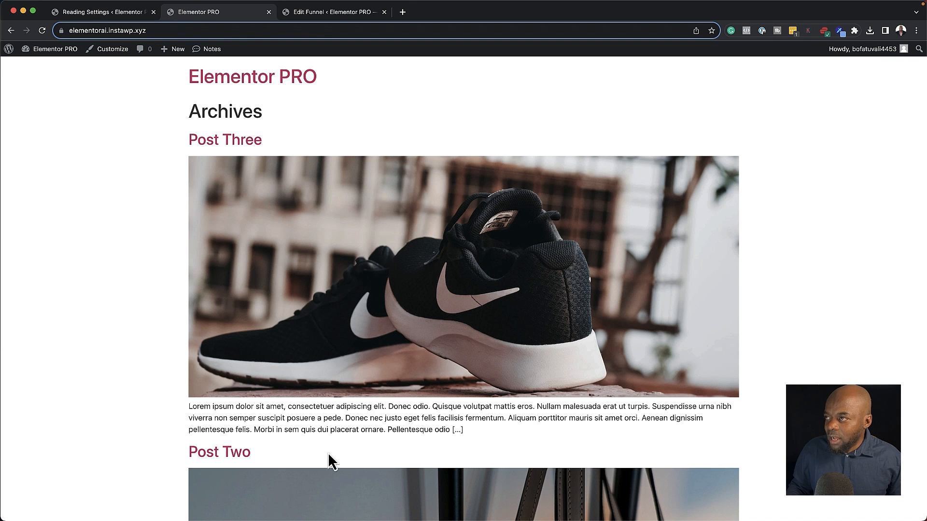
click(88, 14)
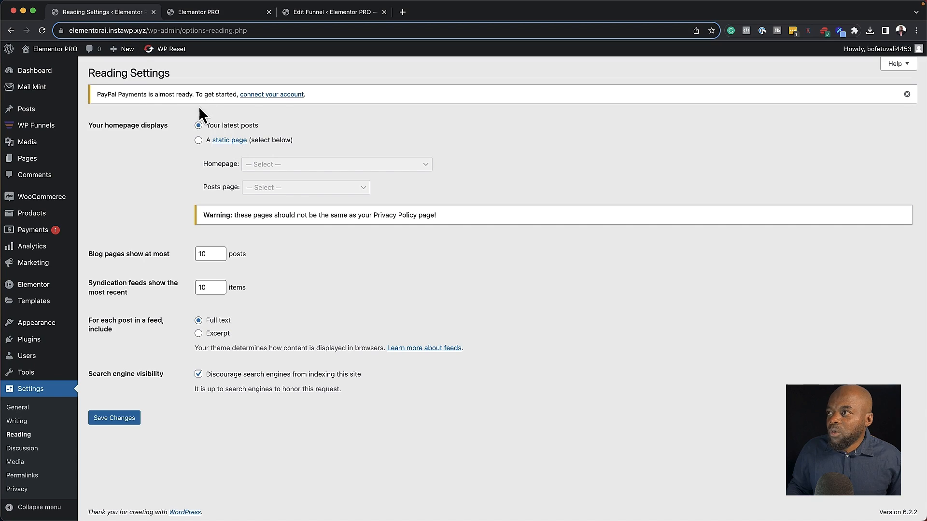
click(201, 143)
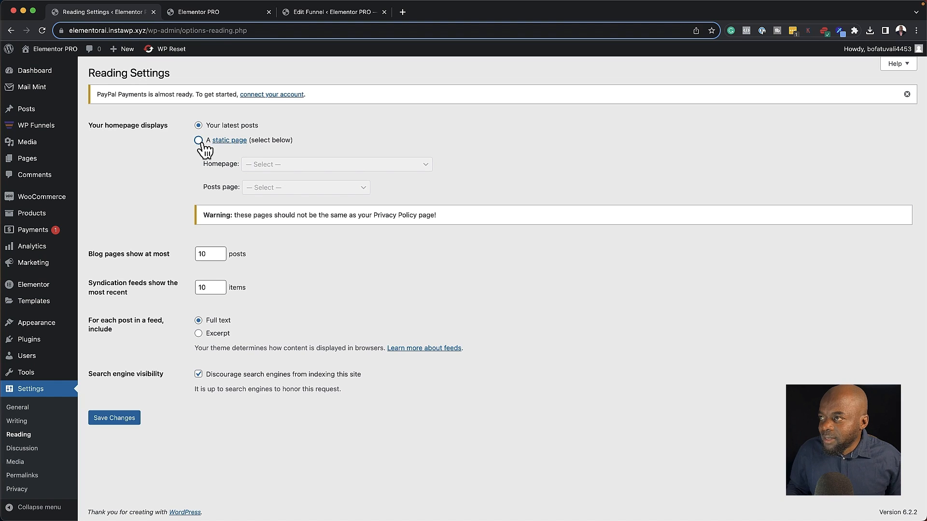
click(269, 166)
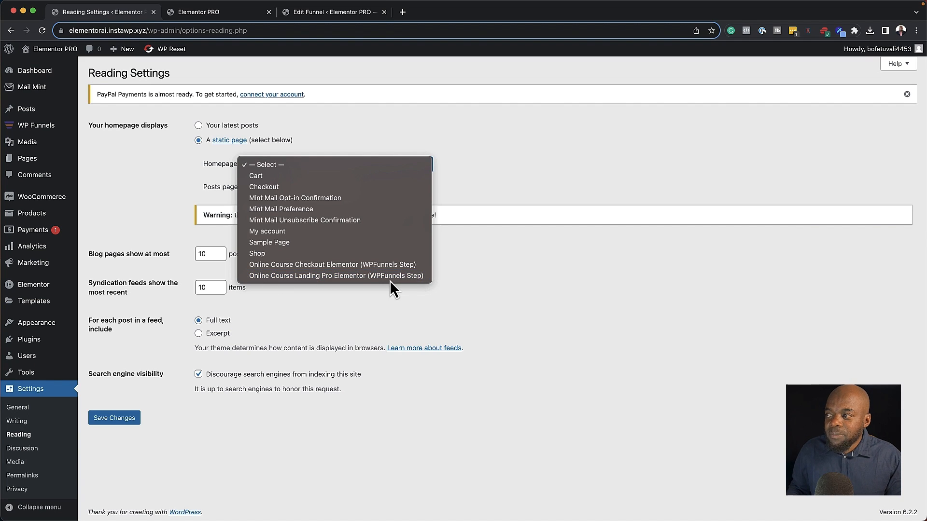
click(307, 276)
click(111, 419)
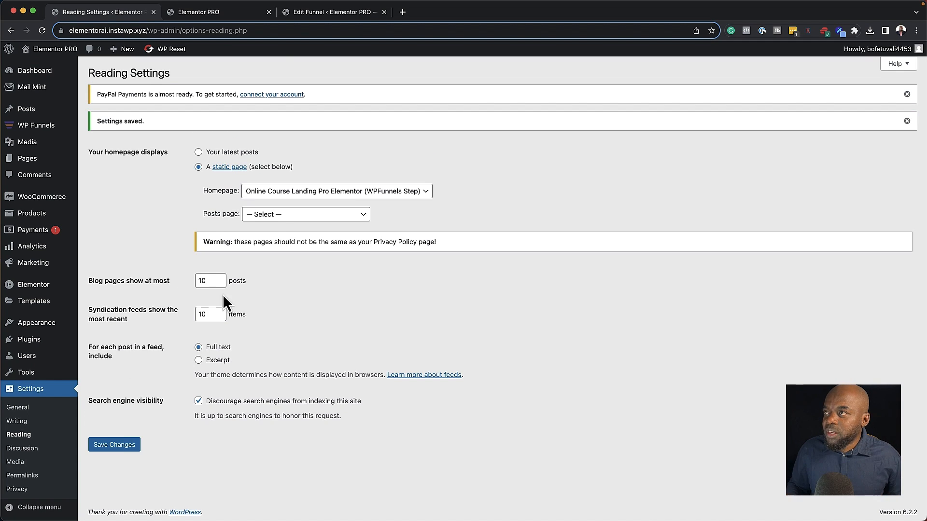
click(251, 13)
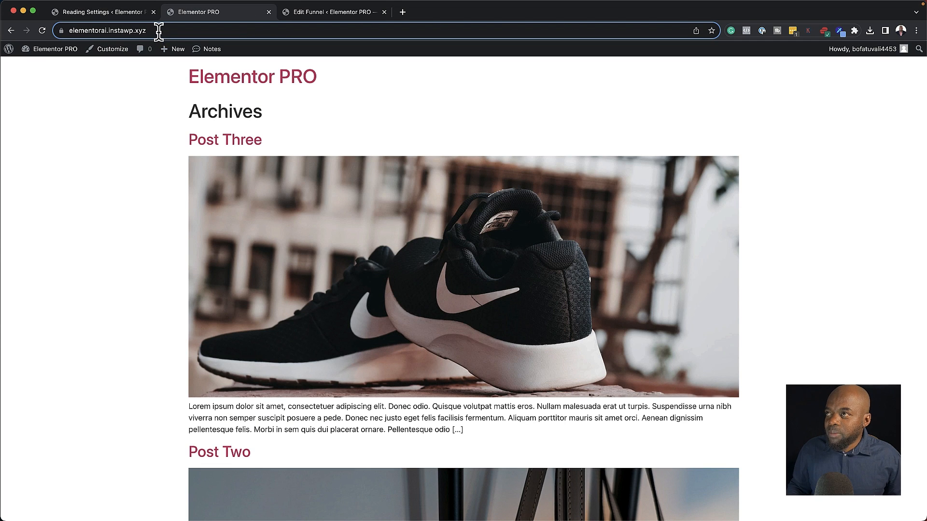
click(41, 33)
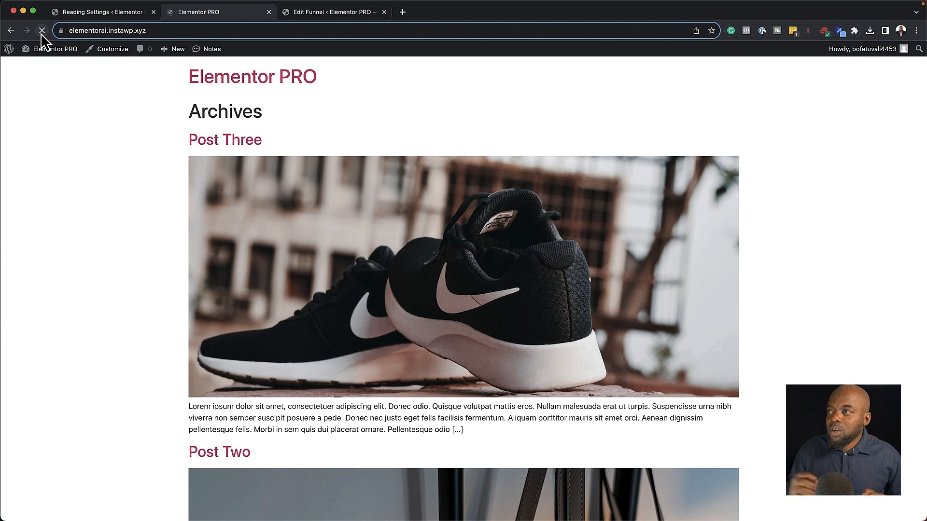